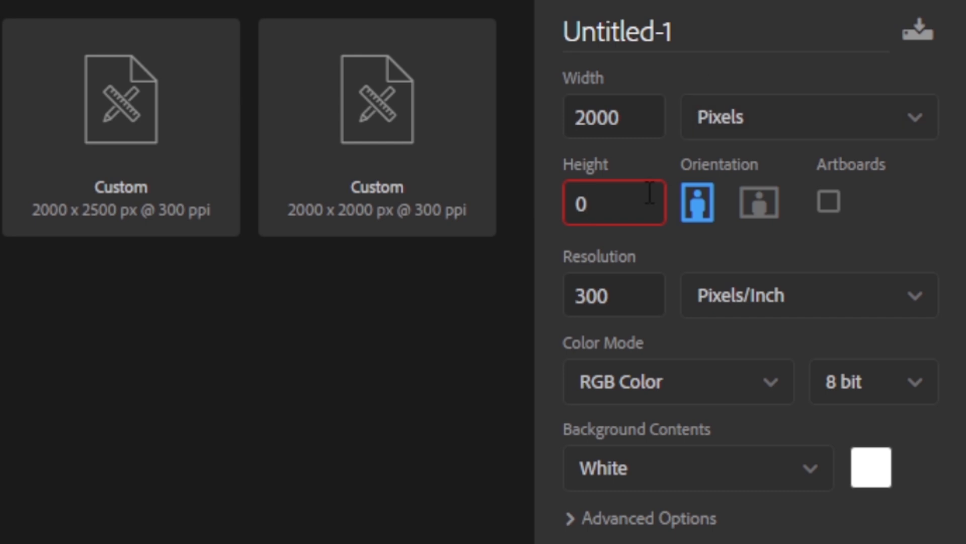
Create a 2000 × 2000 px, 300 ppi document named SOPCIAL MEDIA
{"action": "key", "text": "BackSpace"}
{"action": "type", "text": "200"}
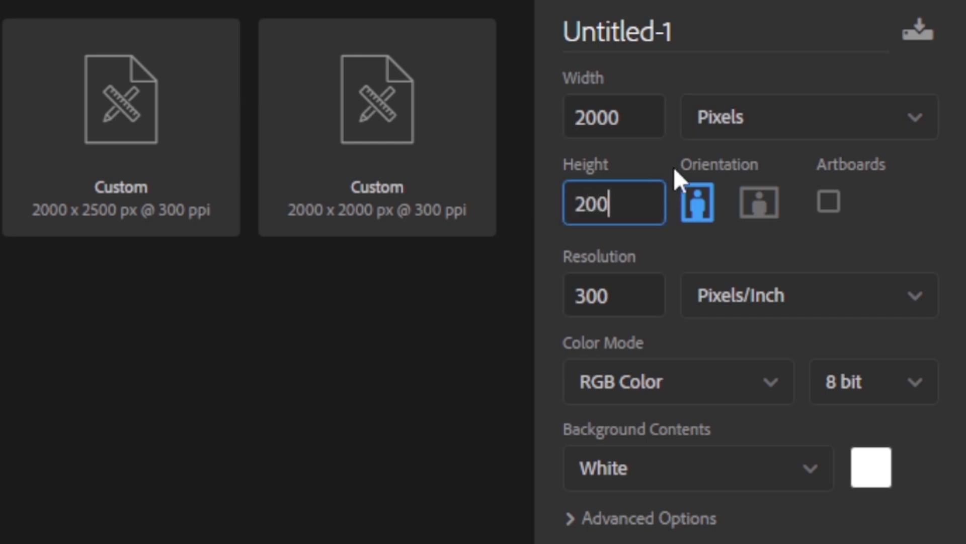
{"action": "type", "text": "0"}
{"action": "left_click_drag", "start_coordinate": [610, 293], "coordinate": [576, 294]}
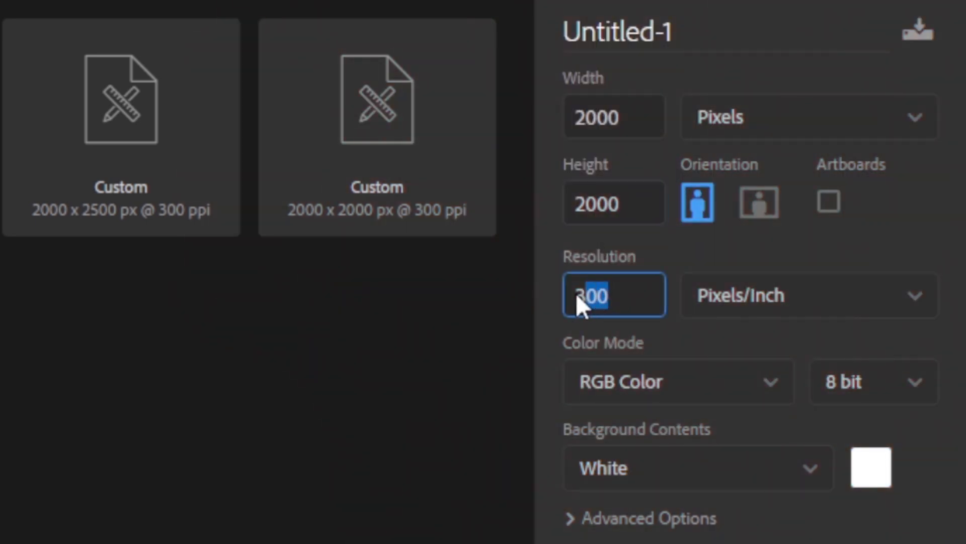
{"action": "left_click_drag", "start_coordinate": [679, 31], "coordinate": [534, 31]}
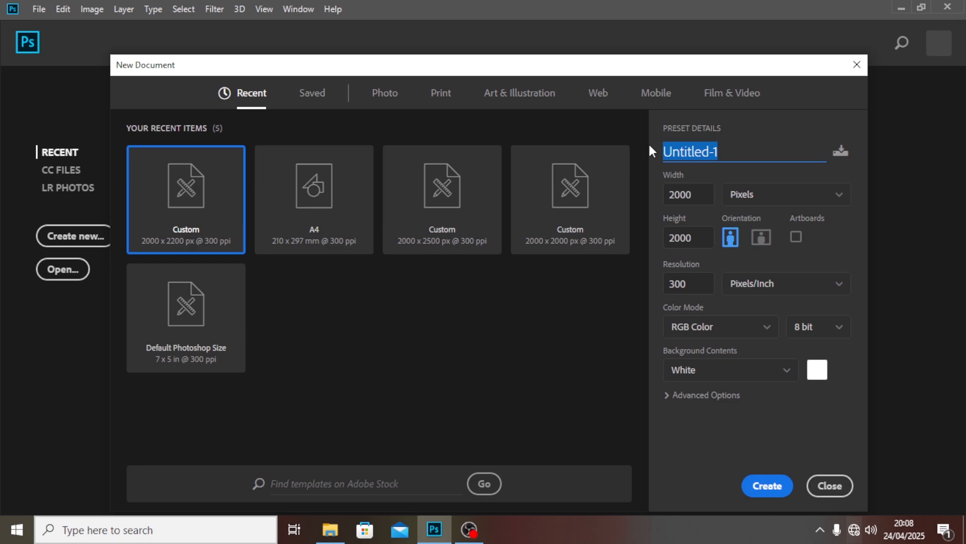
{"action": "type", "text": "SOPCIA"}
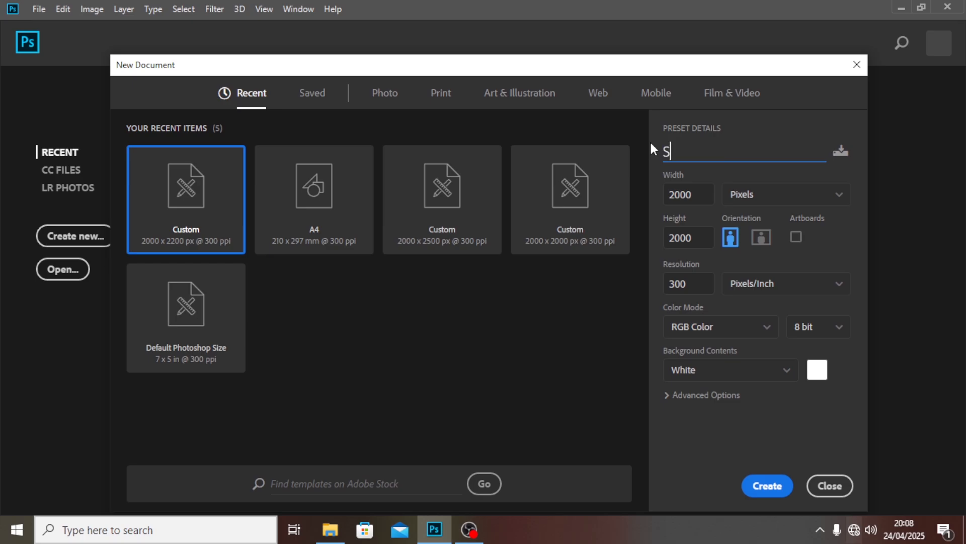
{"action": "type", "text": "L MESIA"}
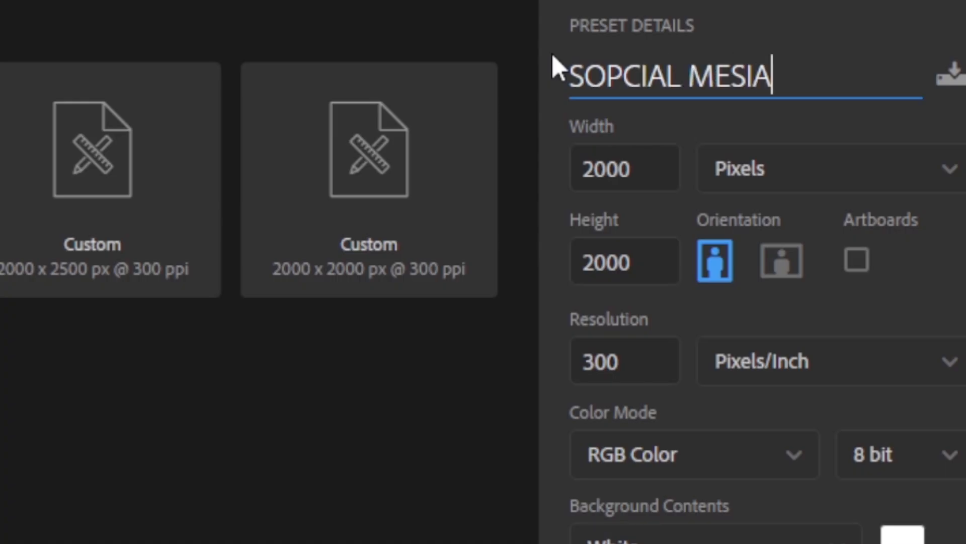
{"action": "key", "text": "BackSpace"}
{"action": "key", "text": "BackSpace"}
{"action": "key", "text": "BackSpace"}
{"action": "type", "text": "DI"}
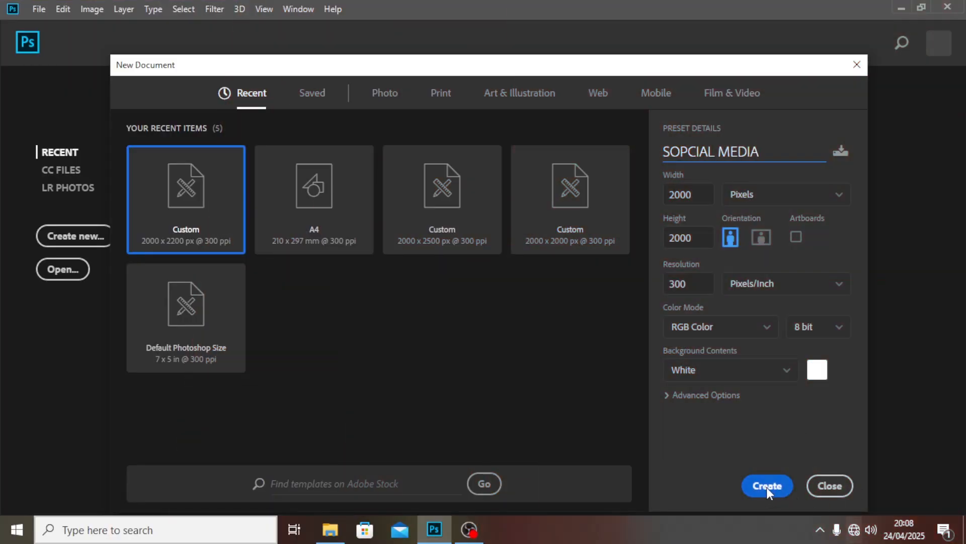
{"action": "left_click", "coordinate": [767, 486]}
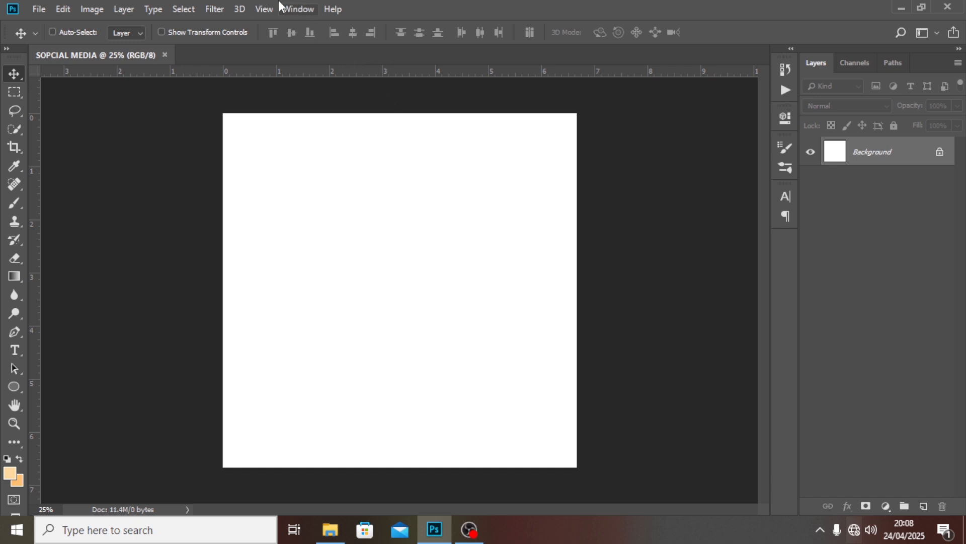
Add a guide layout of 6 columns and 6 rows with 0.3 in margins
{"action": "left_click", "coordinate": [264, 9]}
{"action": "left_click", "coordinate": [298, 394]}
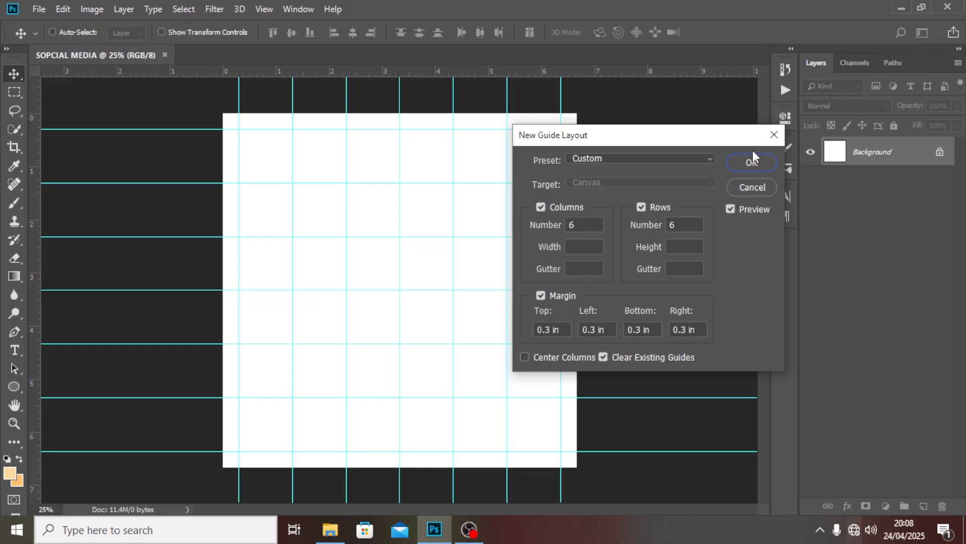
{"action": "left_click", "coordinate": [756, 160]}
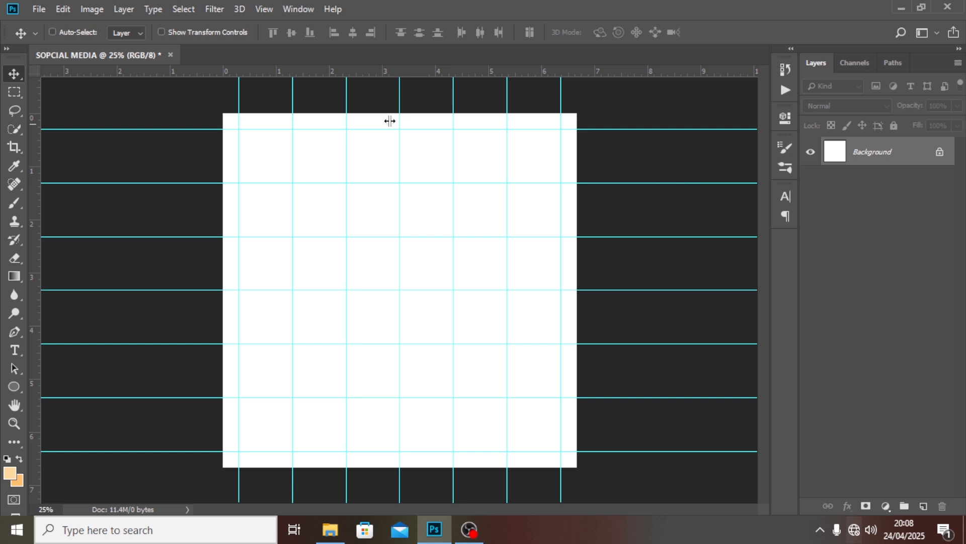
{"action": "left_click", "coordinate": [41, 10]}
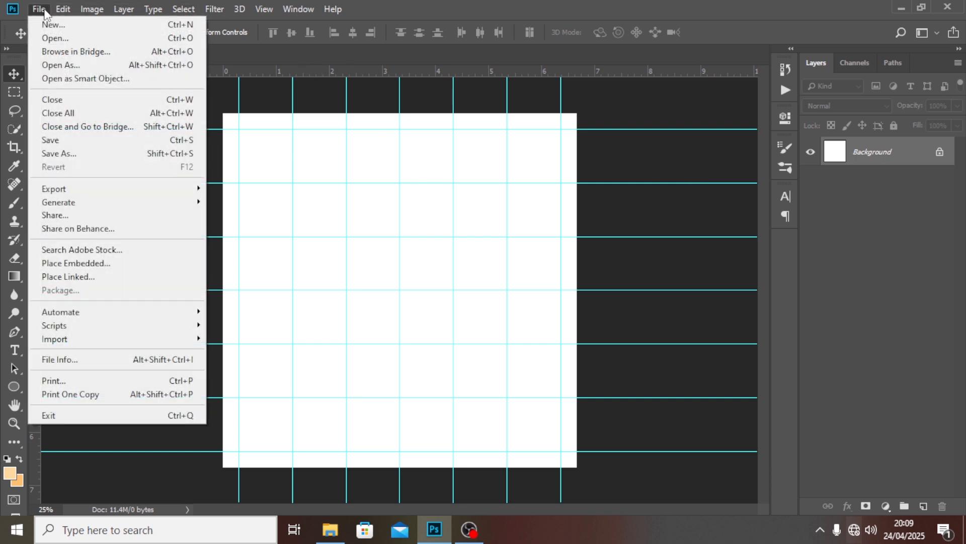
Place the BG copy image from 36 > 4 > FILES as an embedded background
{"action": "left_click", "coordinate": [53, 264]}
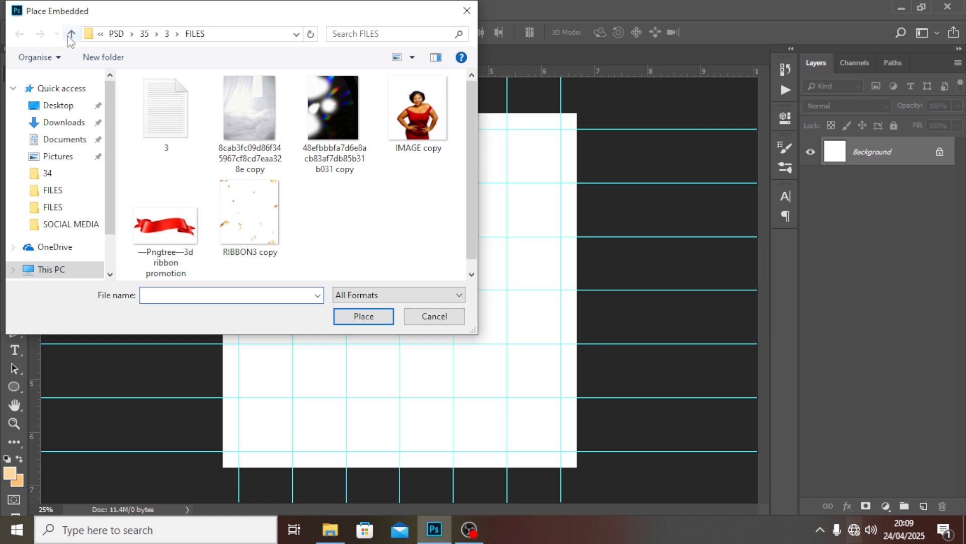
{"action": "left_click", "coordinate": [71, 34]}
{"action": "left_click", "coordinate": [71, 35]}
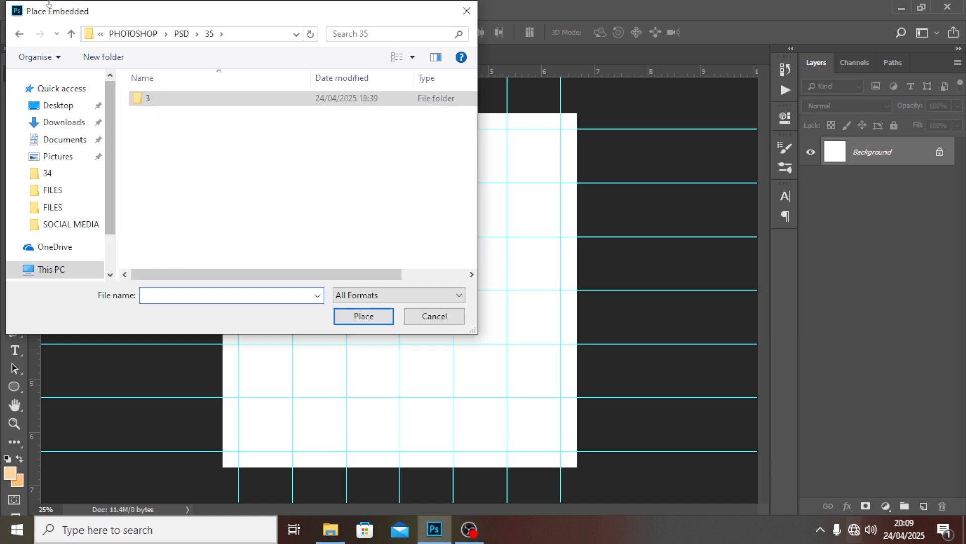
{"action": "left_click", "coordinate": [71, 35]}
{"action": "scroll", "coordinate": [156, 181], "scroll_direction": "down", "scroll_amount": 3}
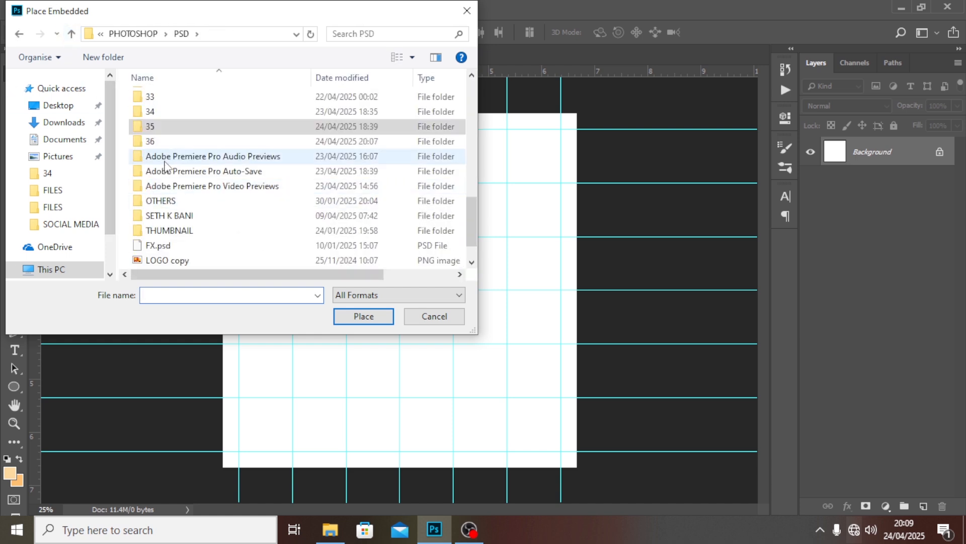
{"action": "double_click", "coordinate": [167, 128]}
{"action": "double_click", "coordinate": [154, 99]}
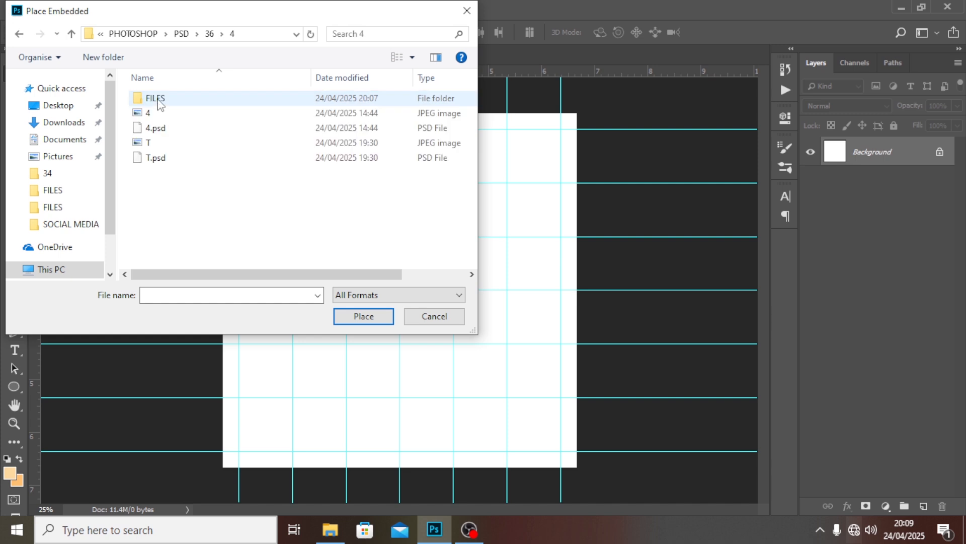
{"action": "double_click", "coordinate": [160, 98]}
{"action": "left_click", "coordinate": [239, 125]}
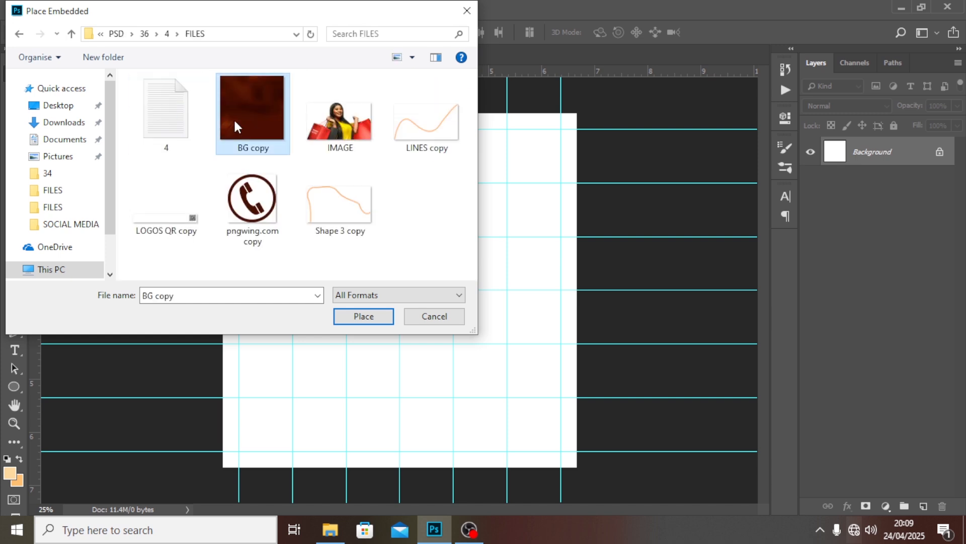
{"action": "left_click", "coordinate": [352, 316]}
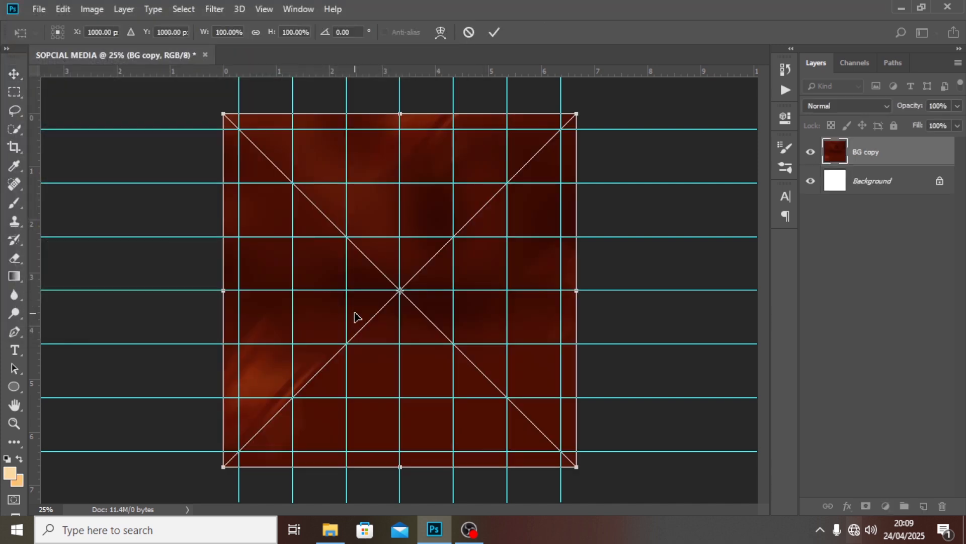
{"action": "key", "text": "Return"}
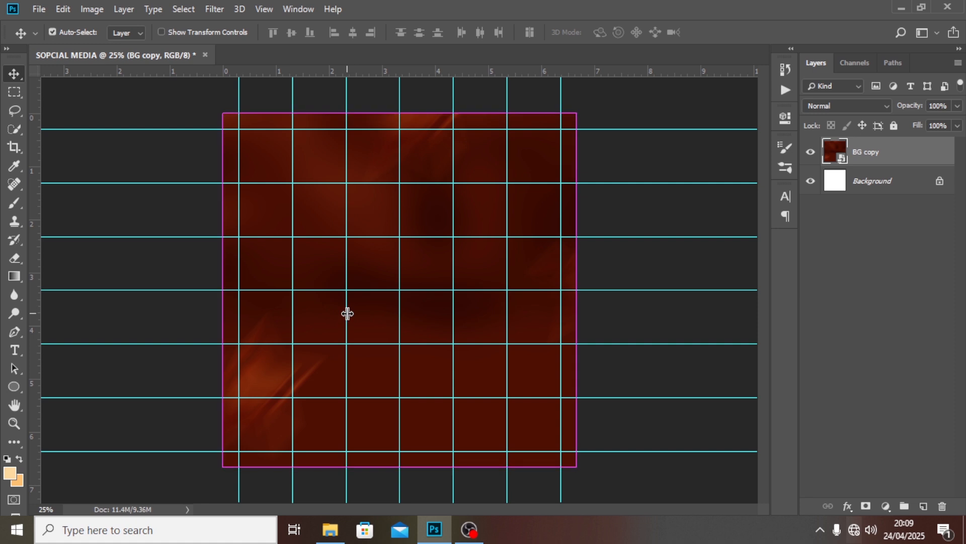
Hide the guides, start a text layer, and copy the word OPEN from the flyer text file
{"action": "key", "text": "ctrl+semicolon"}
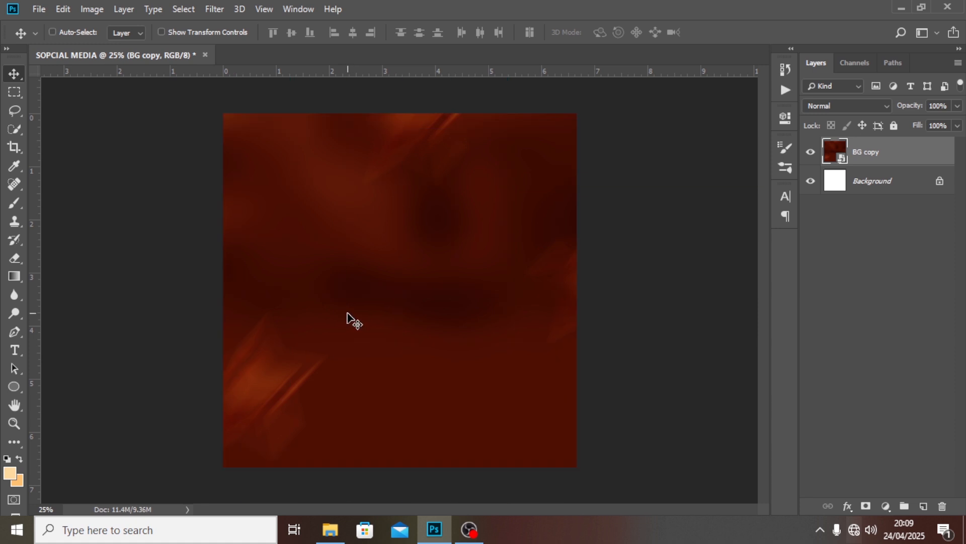
{"action": "left_click", "coordinate": [14, 351]}
{"action": "left_click", "coordinate": [317, 213]}
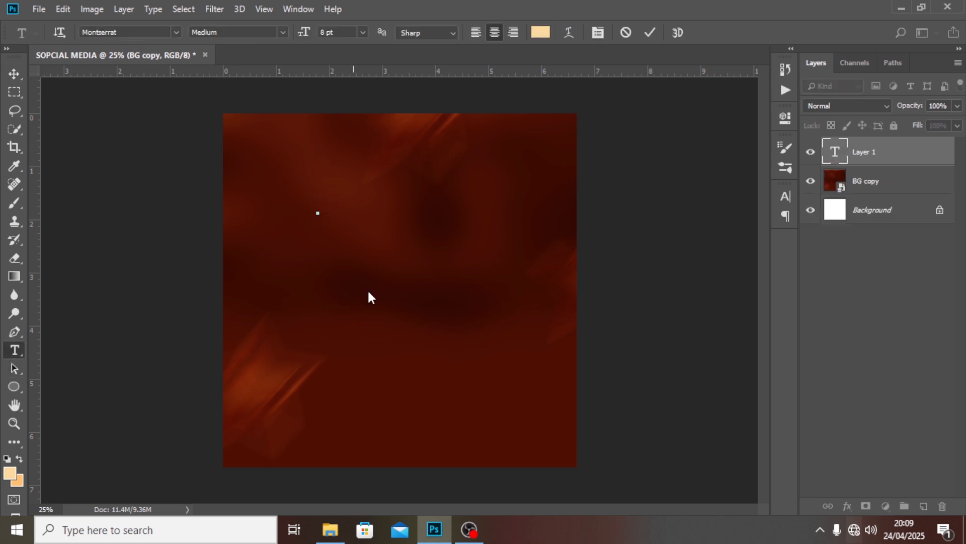
{"action": "left_click", "coordinate": [330, 529]}
{"action": "double_click", "coordinate": [182, 103]}
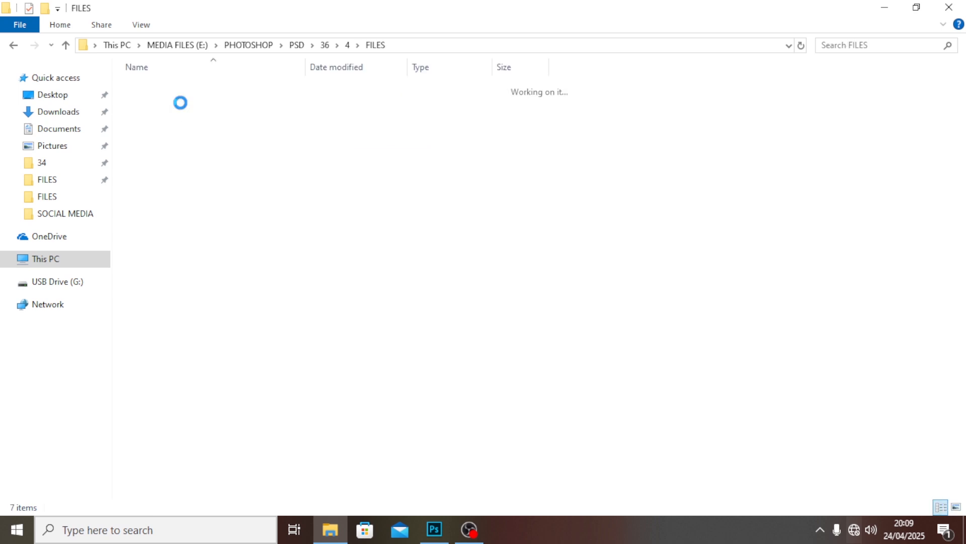
{"action": "double_click", "coordinate": [179, 103]}
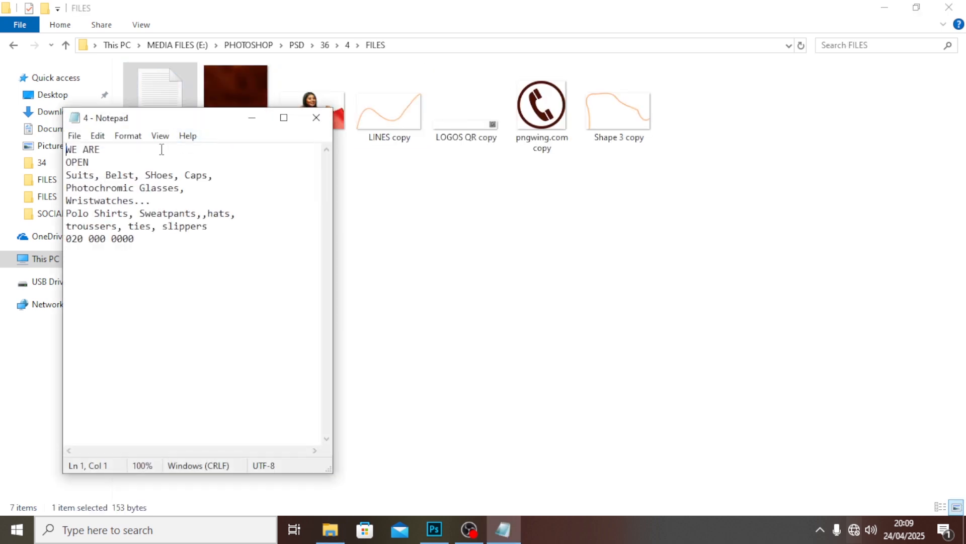
{"action": "left_click_drag", "start_coordinate": [102, 162], "coordinate": [64, 163]}
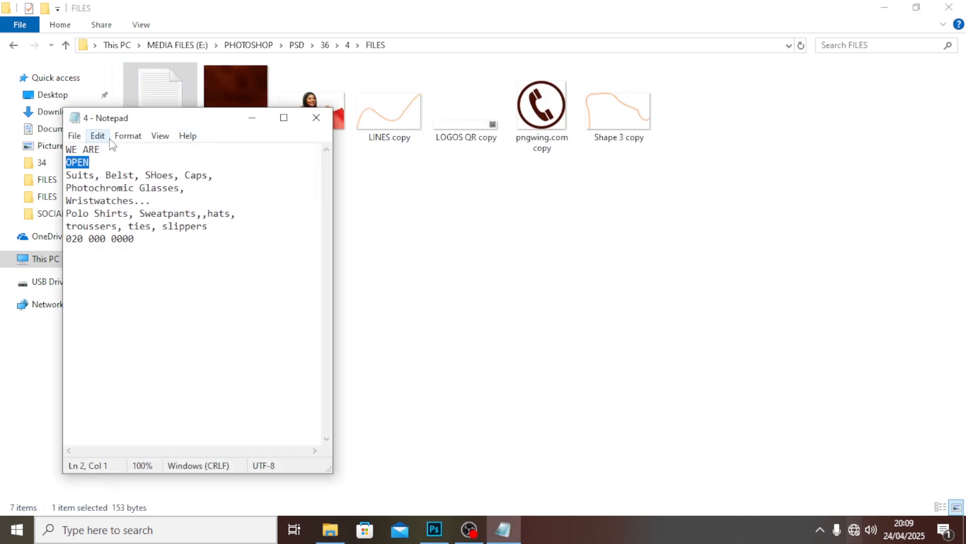
{"action": "left_click", "coordinate": [436, 530]}
Paste OPEN as text at 129 pt and move it fully onto the canvas
{"action": "key", "text": "ctrl+v"}
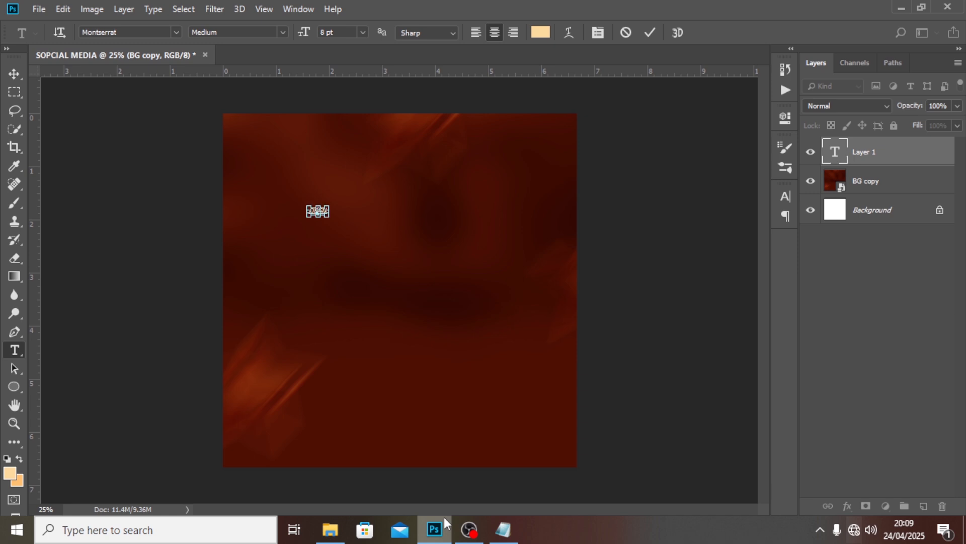
{"action": "left_click", "coordinate": [860, 162]}
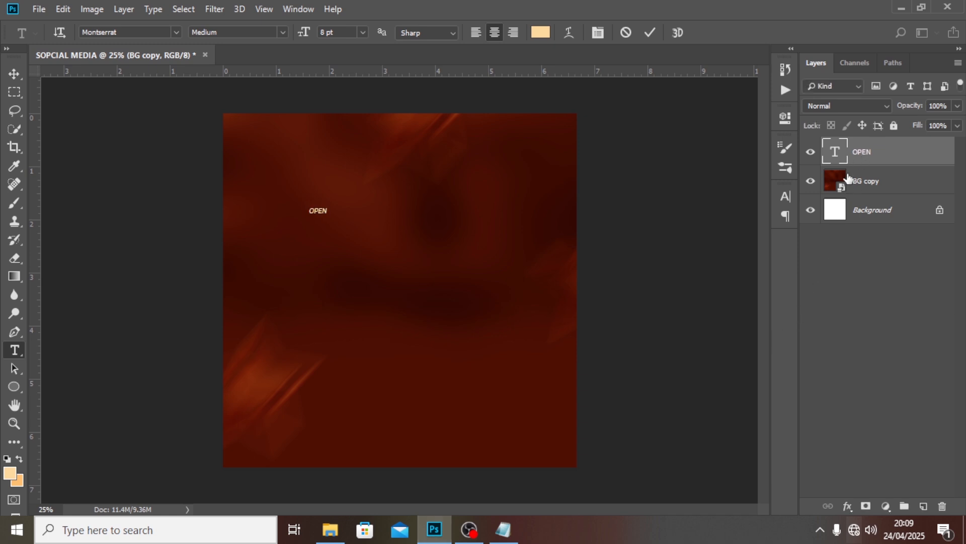
{"action": "left_click", "coordinate": [784, 196]}
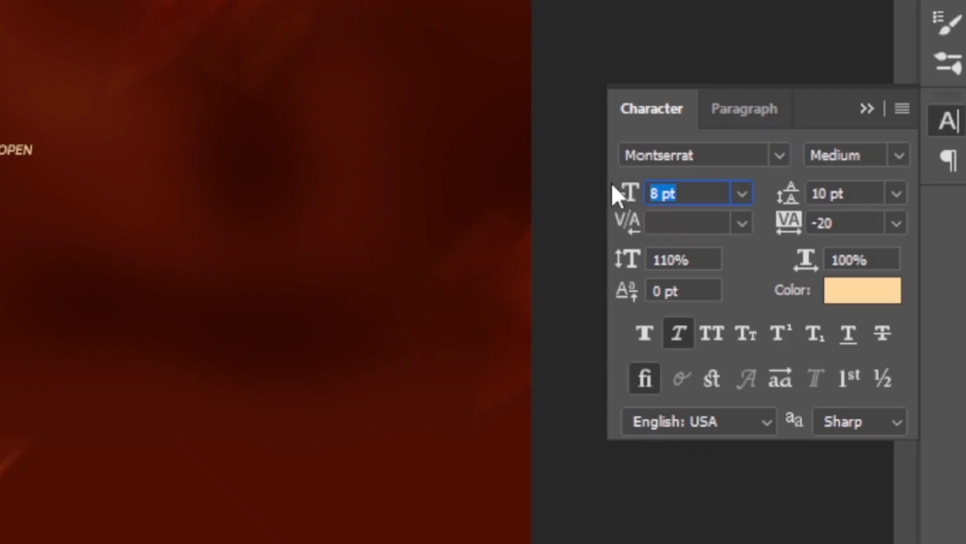
{"action": "type", "text": "129"}
{"action": "key", "text": "Return"}
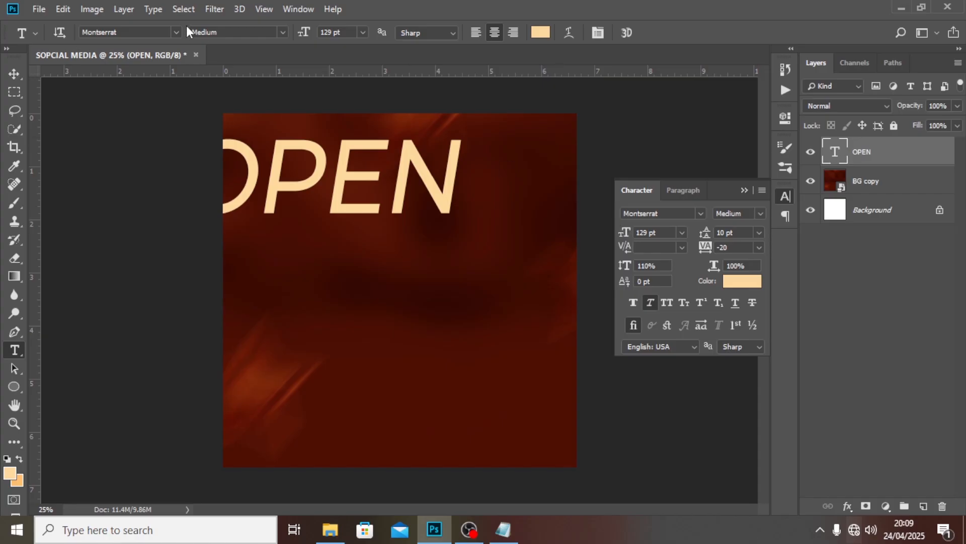
{"action": "left_click", "coordinate": [14, 73]}
{"action": "left_click_drag", "start_coordinate": [445, 206], "coordinate": [513, 223]}
Switch OPEN to the Losta Masta Bold font and lower it about 96 px
{"action": "left_click", "coordinate": [700, 213]}
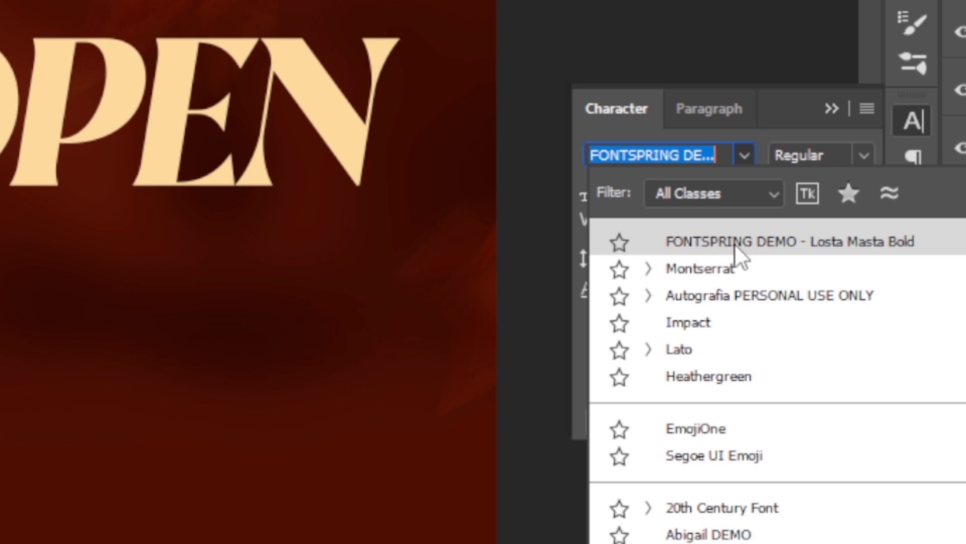
{"action": "left_click", "coordinate": [734, 244]}
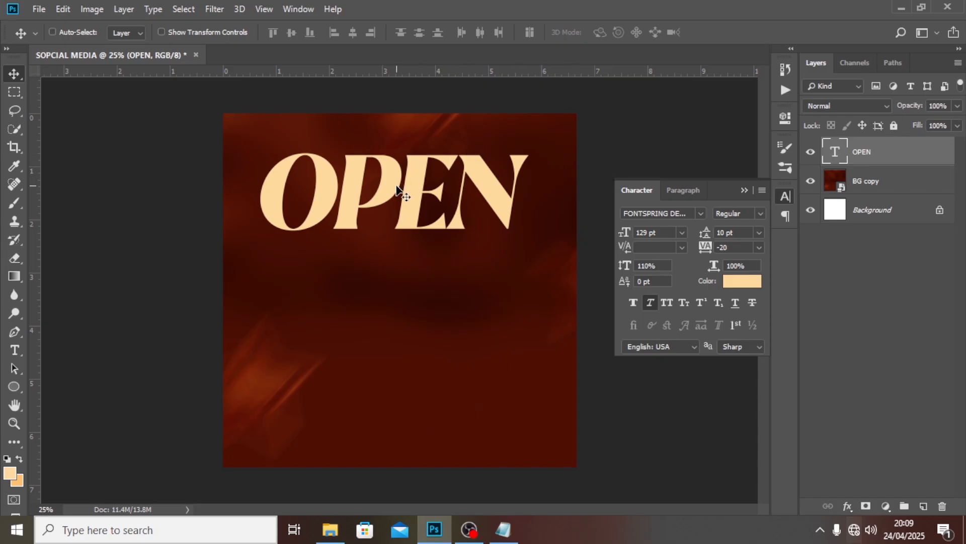
{"action": "left_click_drag", "start_coordinate": [396, 223], "coordinate": [396, 239]}
{"action": "left_click_drag", "start_coordinate": [403, 195], "coordinate": [399, 237]}
Show the guides and nudge OPEN right onto the middle guide and slightly up
{"action": "key", "text": "ctrl+apostrophe"}
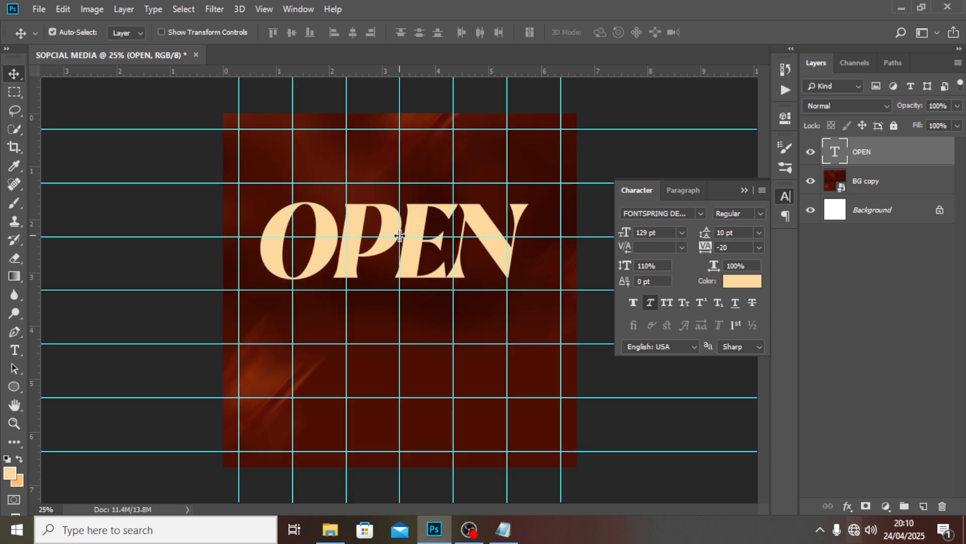
{"action": "key", "text": "ctrl+t"}
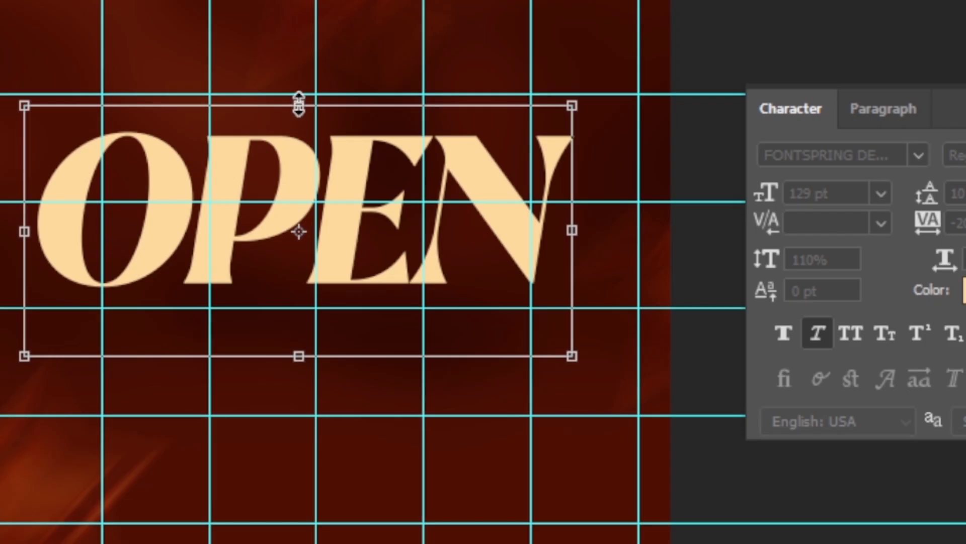
{"action": "key", "text": "Right"}
{"action": "key", "text": "Right"}
{"action": "key", "text": "Right"}
{"action": "key", "text": "Right"}
{"action": "key", "text": "Right"}
{"action": "key", "text": "Right"}
{"action": "key", "text": "Right"}
{"action": "key", "text": "Right"}
{"action": "key", "text": "Right"}
{"action": "key", "text": "Right"}
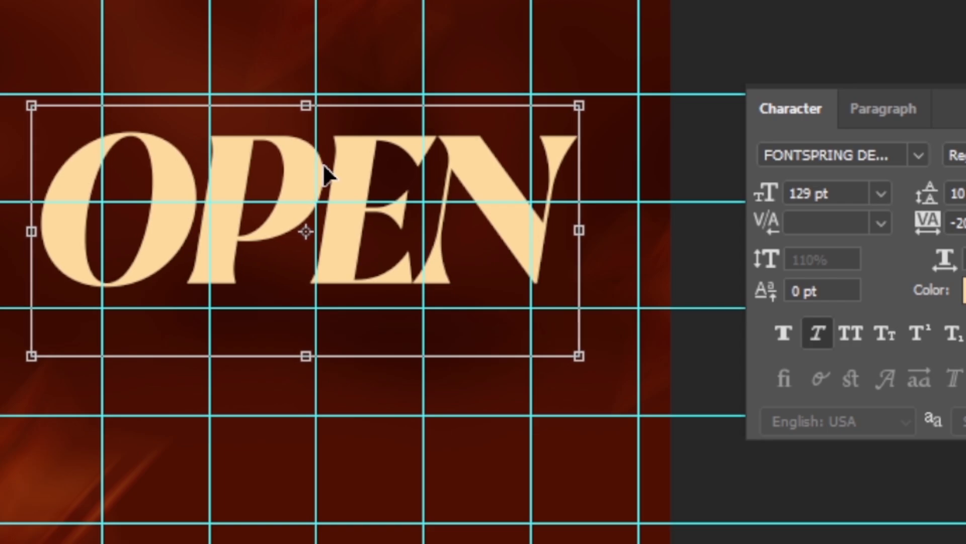
{"action": "key", "text": "Up"}
{"action": "key", "text": "Up"}
{"action": "key", "text": "Up"}
{"action": "key", "text": "Up"}
{"action": "key", "text": "Up"}
{"action": "key", "text": "Up"}
{"action": "key", "text": "Up"}
{"action": "key", "text": "Up"}
{"action": "key", "text": "Up"}
{"action": "key", "text": "Up"}
{"action": "key", "text": "Up"}
{"action": "key", "text": "Up"}
{"action": "key", "text": "Up"}
{"action": "key", "text": "Up"}
{"action": "key", "text": "Up"}
{"action": "key", "text": "Up"}
{"action": "key", "text": "Up"}
{"action": "key", "text": "Up"}
{"action": "key", "text": "Up"}
{"action": "key", "text": "Up"}
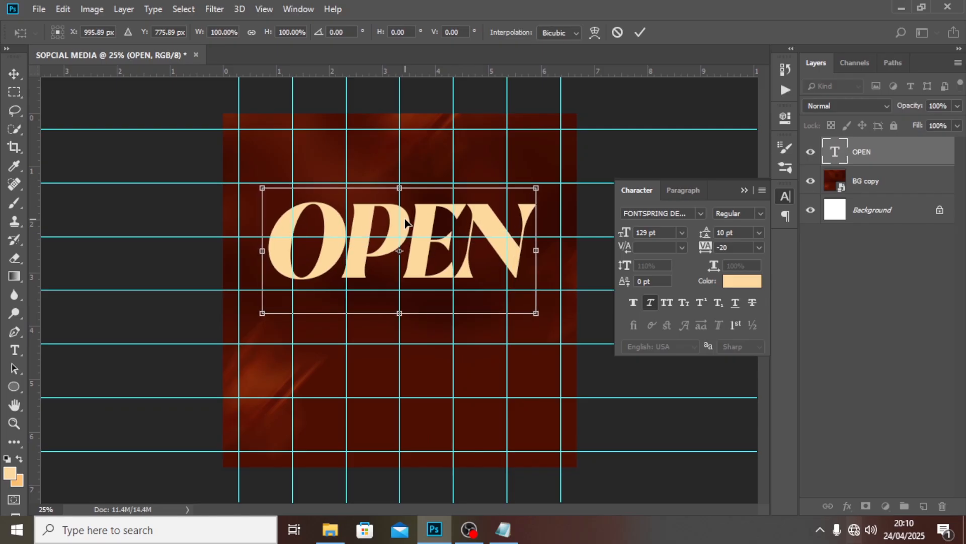
{"action": "key", "text": "Return"}
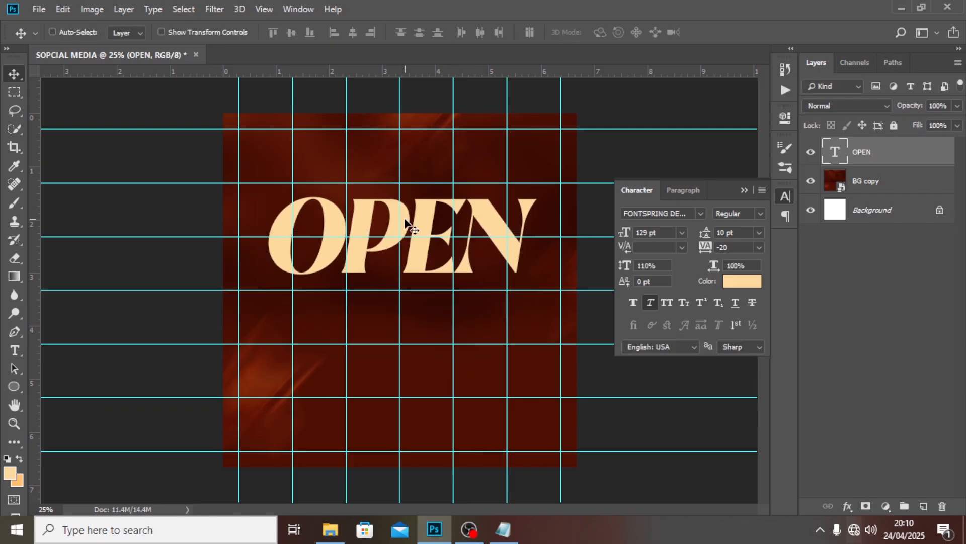
{"action": "left_click", "coordinate": [725, 247]}
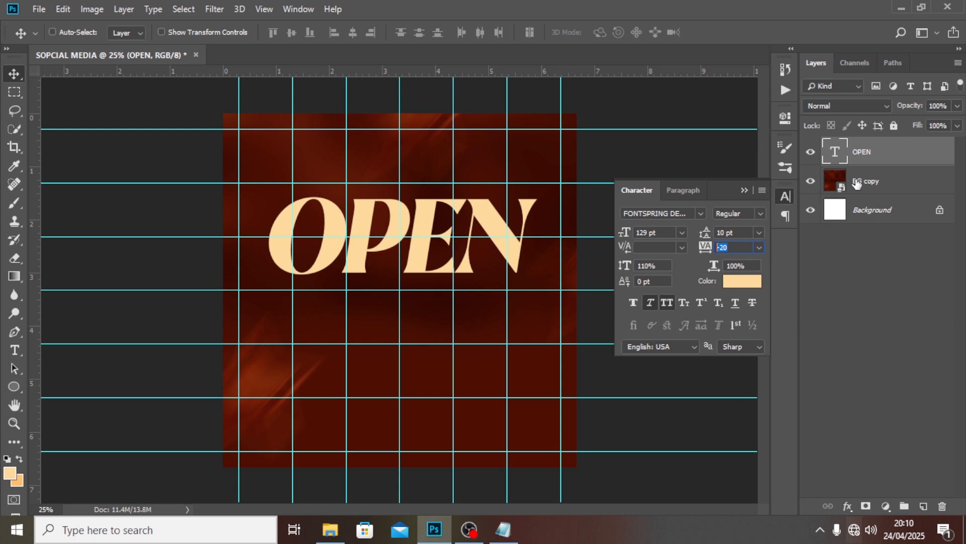
Give OPEN a gradient overlay with stops FEB10A and FF7800
{"action": "double_click", "coordinate": [912, 153]}
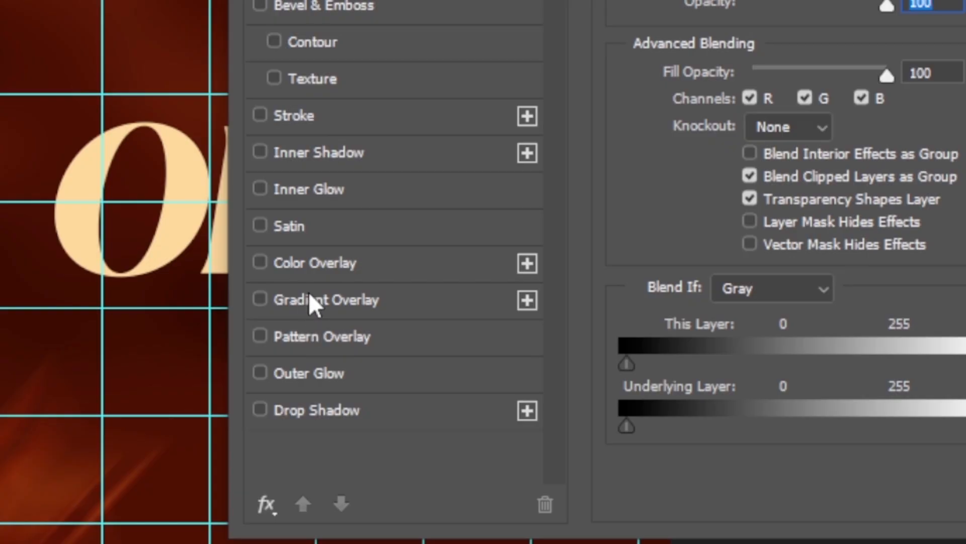
{"action": "left_click", "coordinate": [399, 287]}
{"action": "left_click_drag", "start_coordinate": [527, 74], "coordinate": [588, 158]}
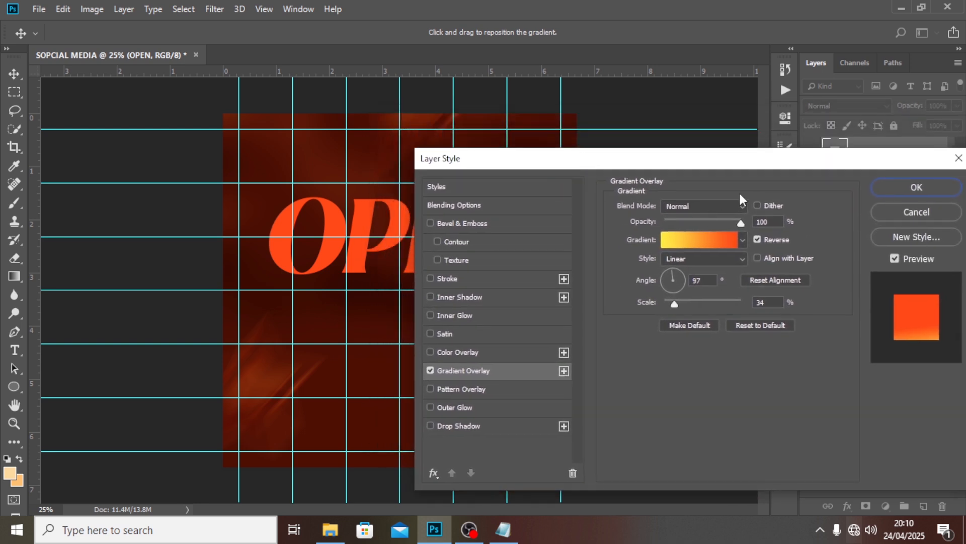
{"action": "left_click", "coordinate": [677, 242]}
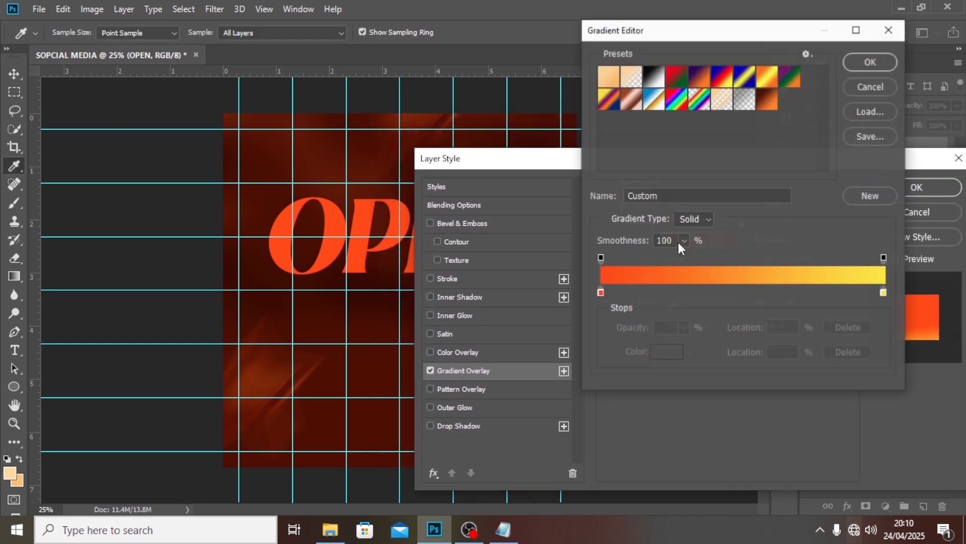
{"action": "double_click", "coordinate": [602, 294]}
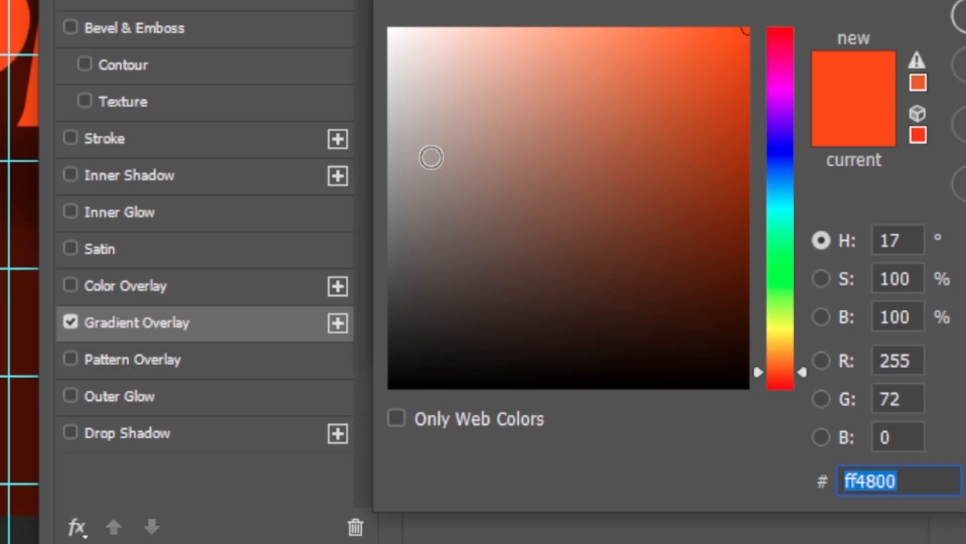
{"action": "type", "text": "FE"}
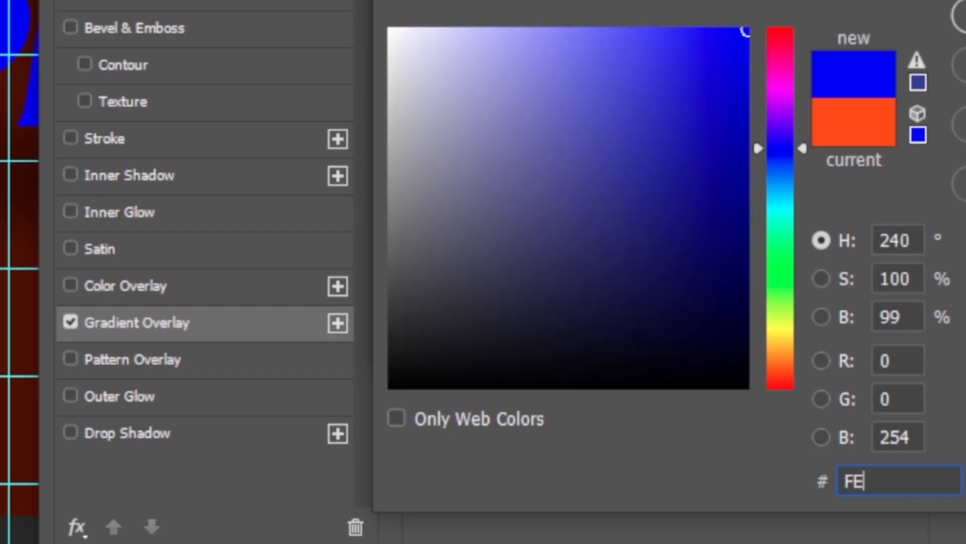
{"action": "type", "text": "B10"}
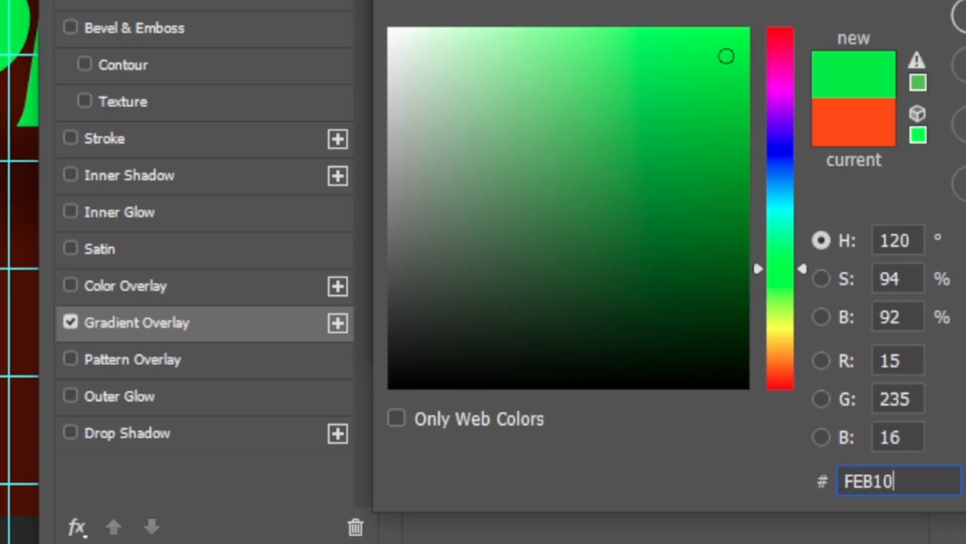
{"action": "type", "text": "A"}
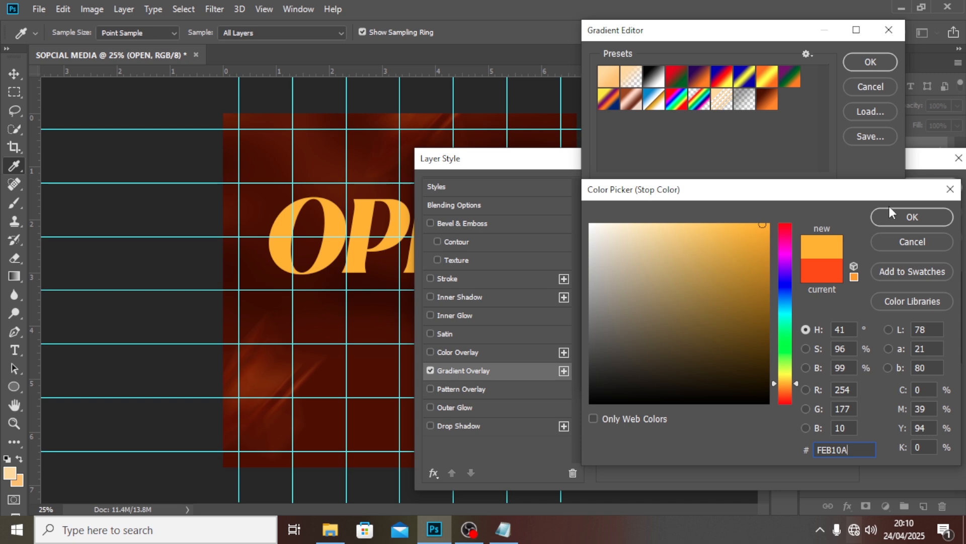
{"action": "left_click", "coordinate": [890, 213]}
{"action": "left_click", "coordinate": [883, 292]}
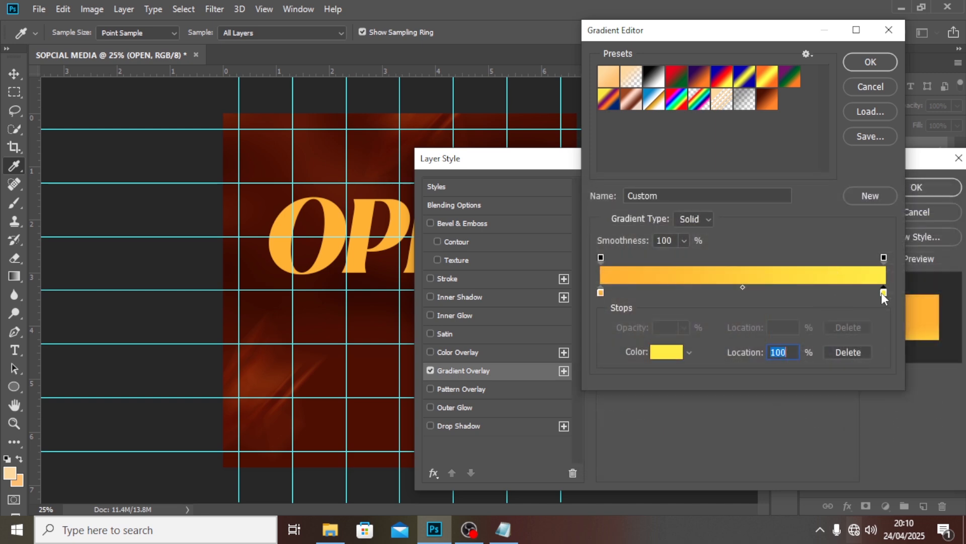
{"action": "double_click", "coordinate": [883, 292]}
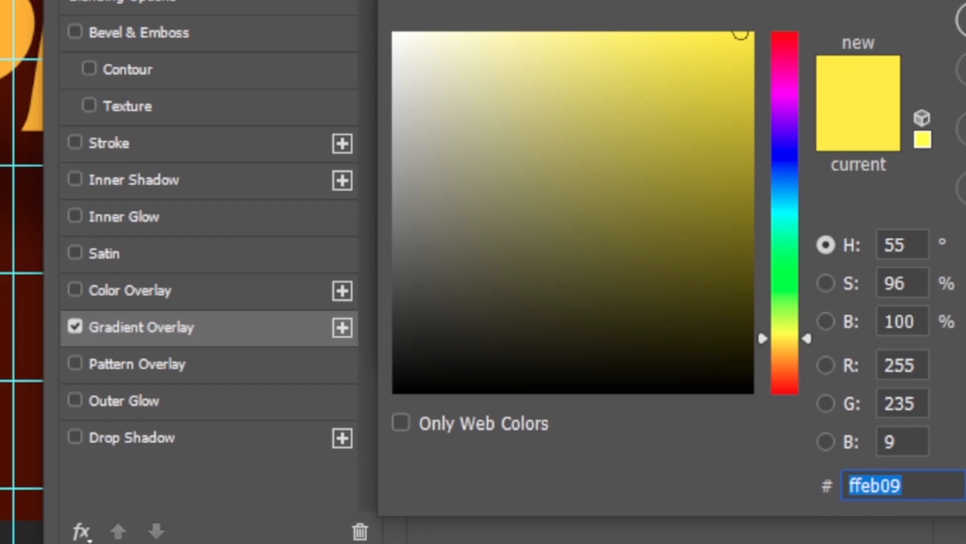
{"action": "type", "text": "FF"}
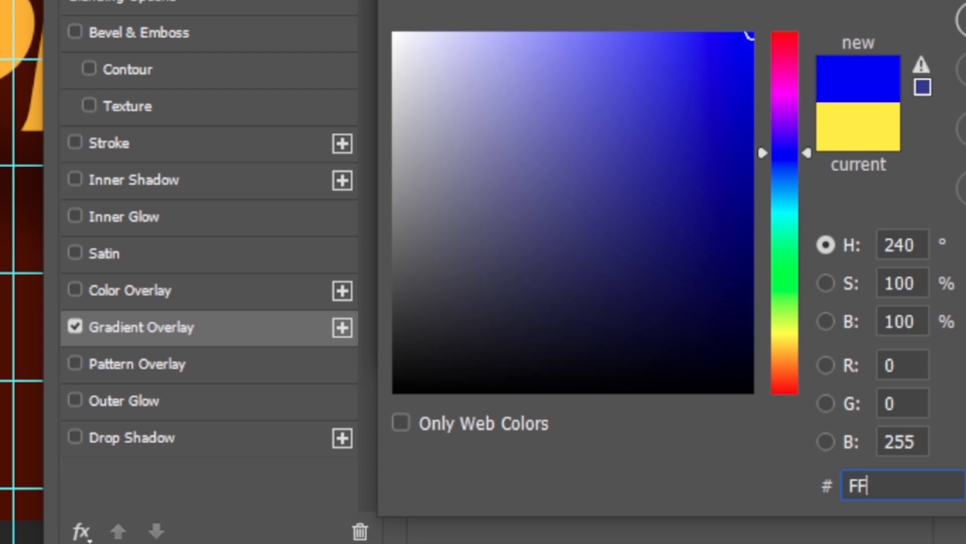
{"action": "type", "text": "78"}
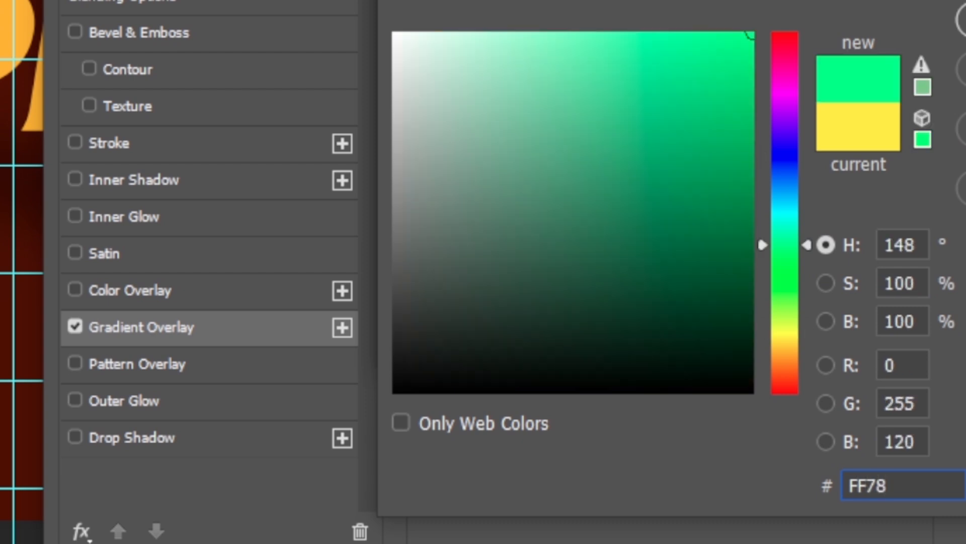
{"action": "type", "text": "00"}
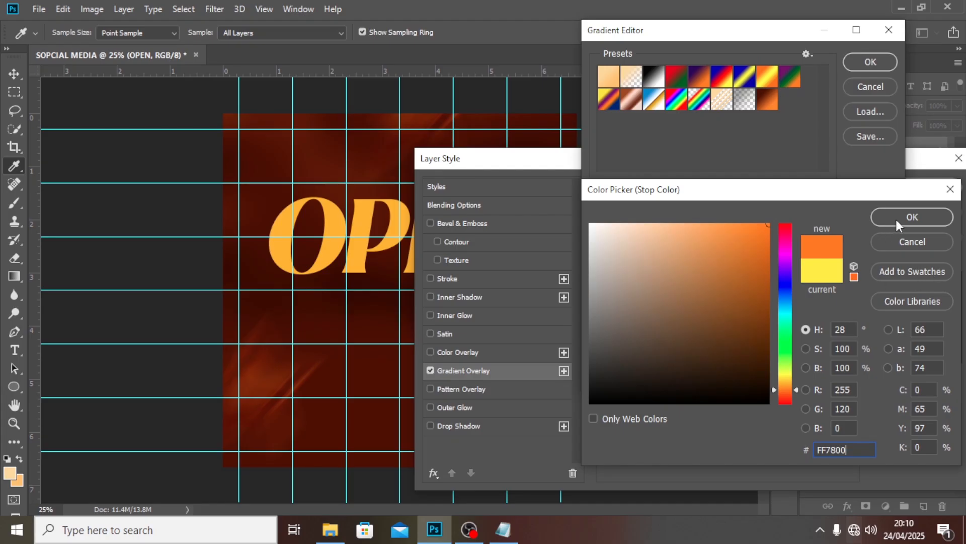
{"action": "left_click", "coordinate": [895, 217]}
{"action": "left_click", "coordinate": [875, 60]}
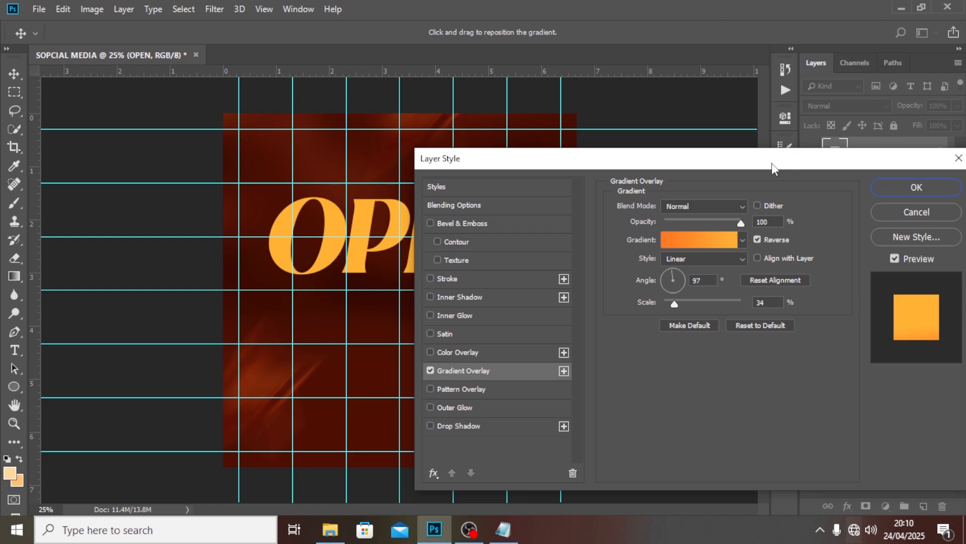
Set the gradient angle to 32°, turn off Reverse, scale it to 26% and shift it across the letters
{"action": "left_click_drag", "start_coordinate": [771, 163], "coordinate": [755, 110]}
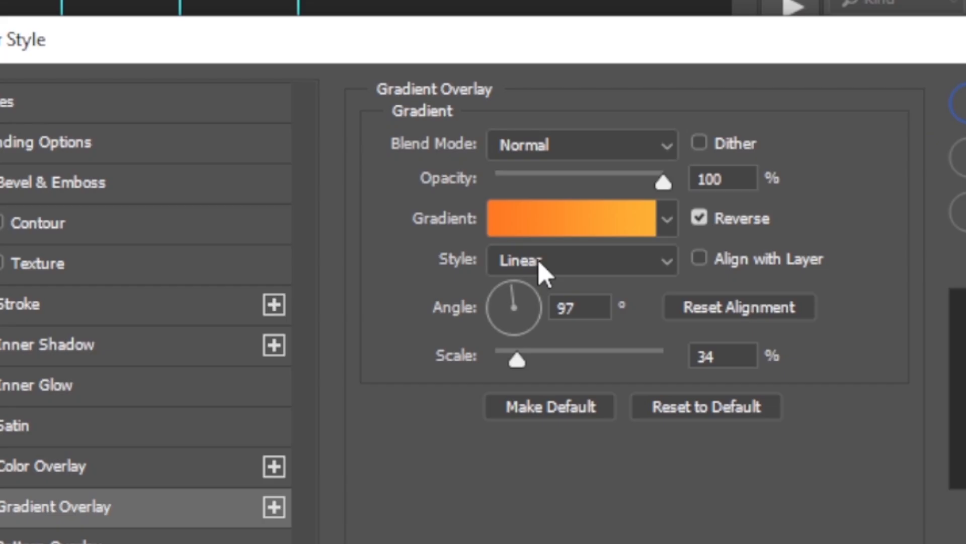
{"action": "left_click", "coordinate": [548, 306]}
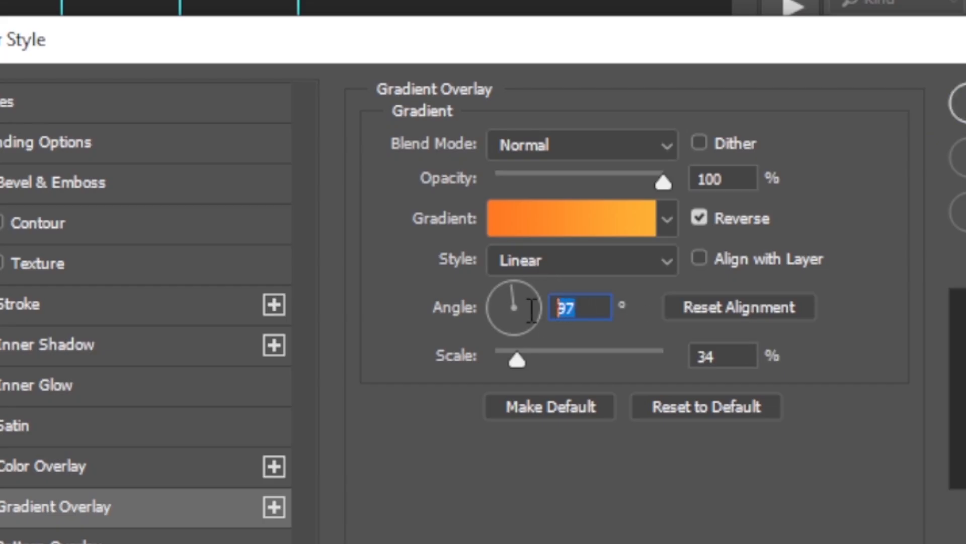
{"action": "type", "text": "32"}
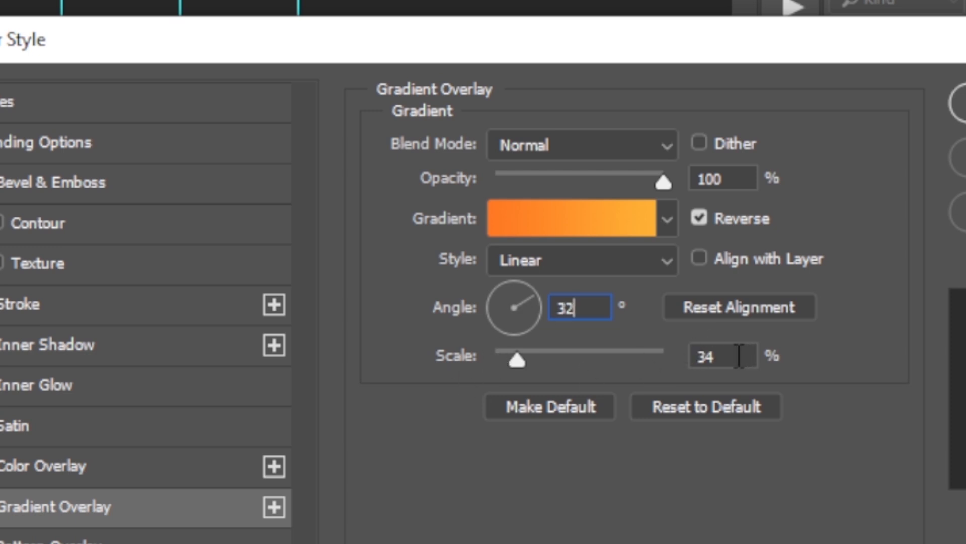
{"action": "left_click_drag", "start_coordinate": [738, 356], "coordinate": [659, 343]}
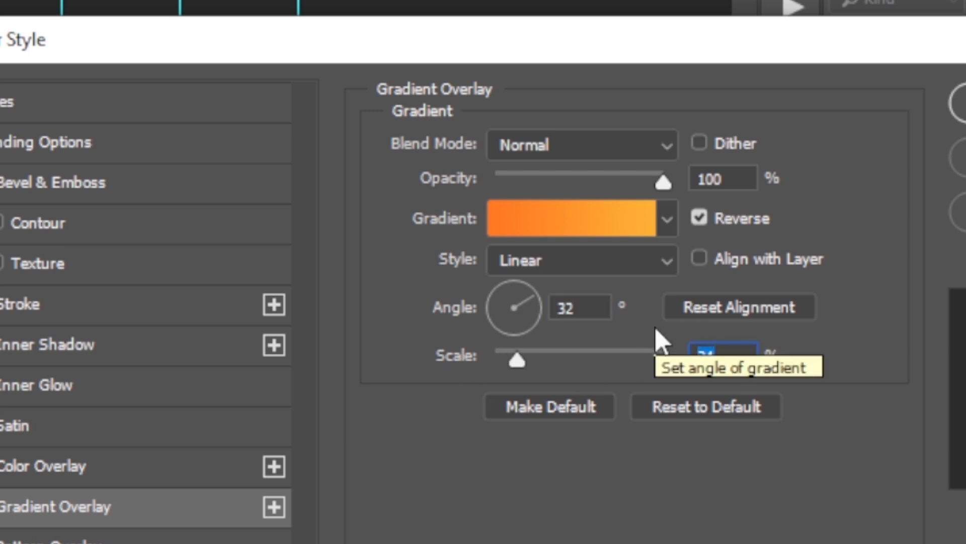
{"action": "type", "text": "87"}
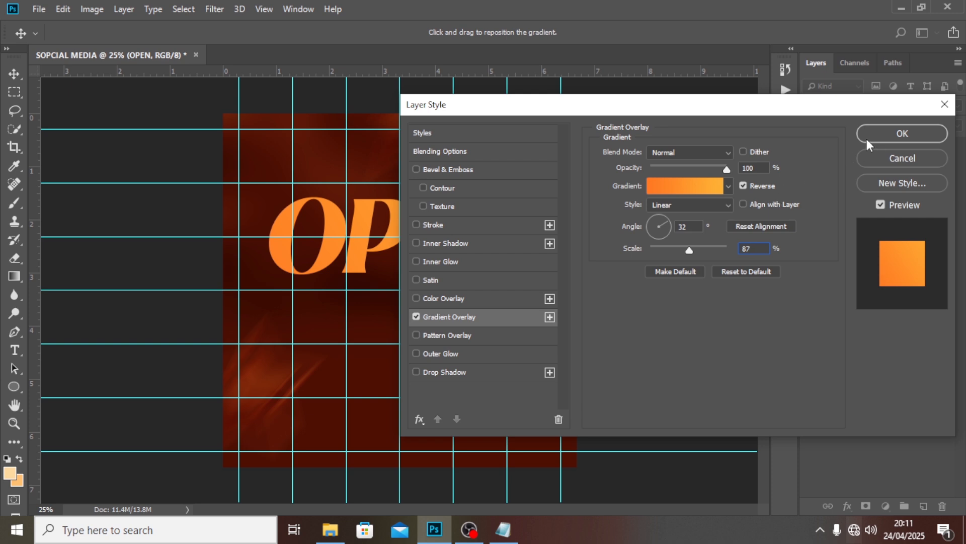
{"action": "left_click_drag", "start_coordinate": [690, 109], "coordinate": [623, 308]}
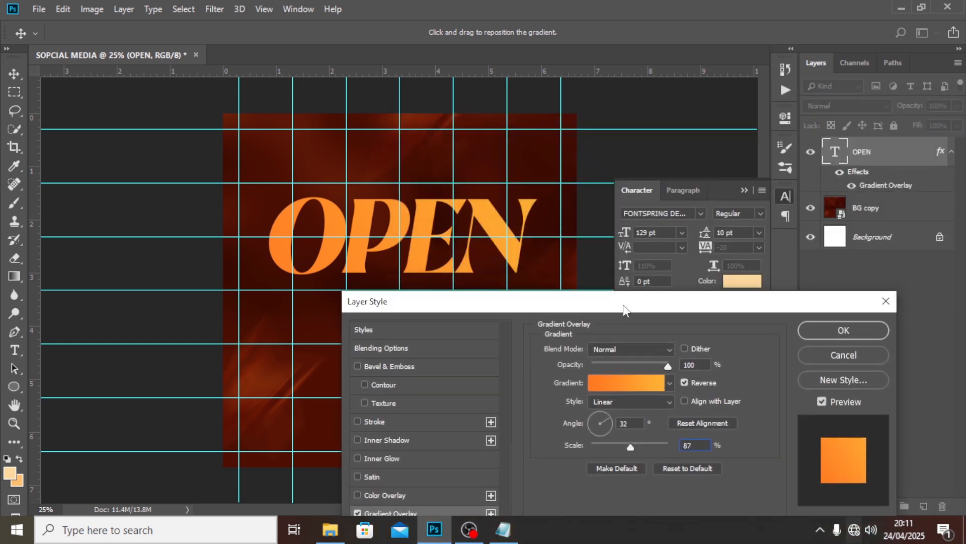
{"action": "left_click", "coordinate": [684, 382]}
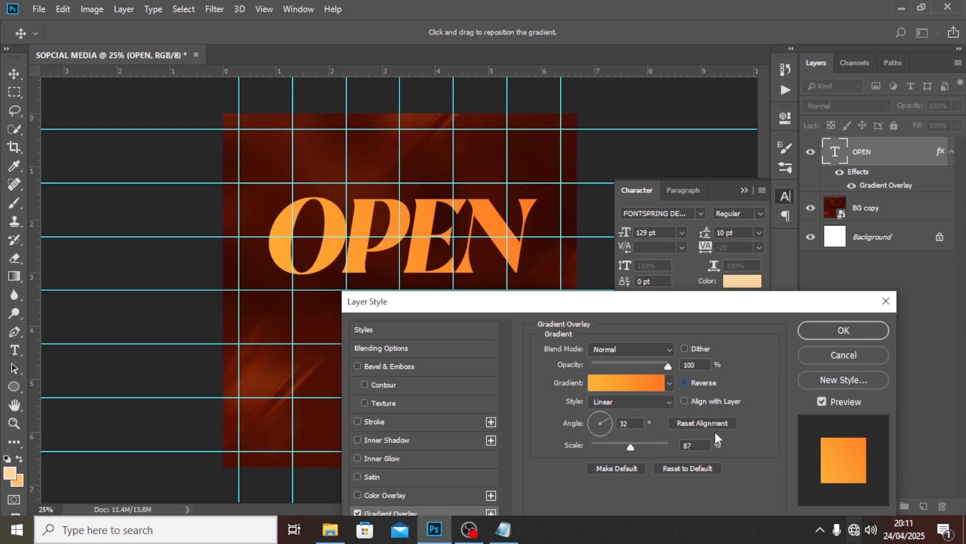
{"action": "left_click_drag", "start_coordinate": [630, 447], "coordinate": [599, 444]}
{"action": "left_click_drag", "start_coordinate": [353, 250], "coordinate": [492, 221]}
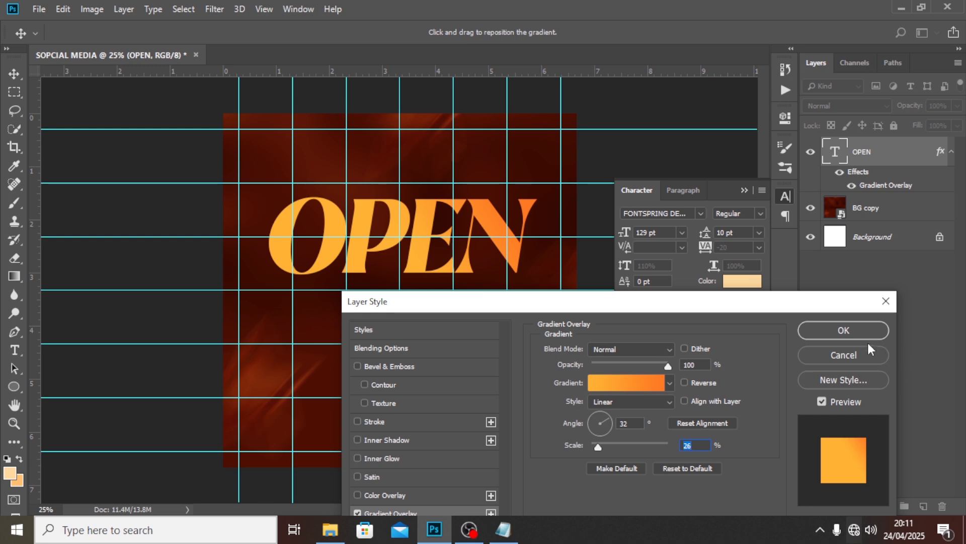
Apply the OPEN layer style and type a new 'WE ARE' text line above OPEN
{"action": "left_click", "coordinate": [853, 333]}
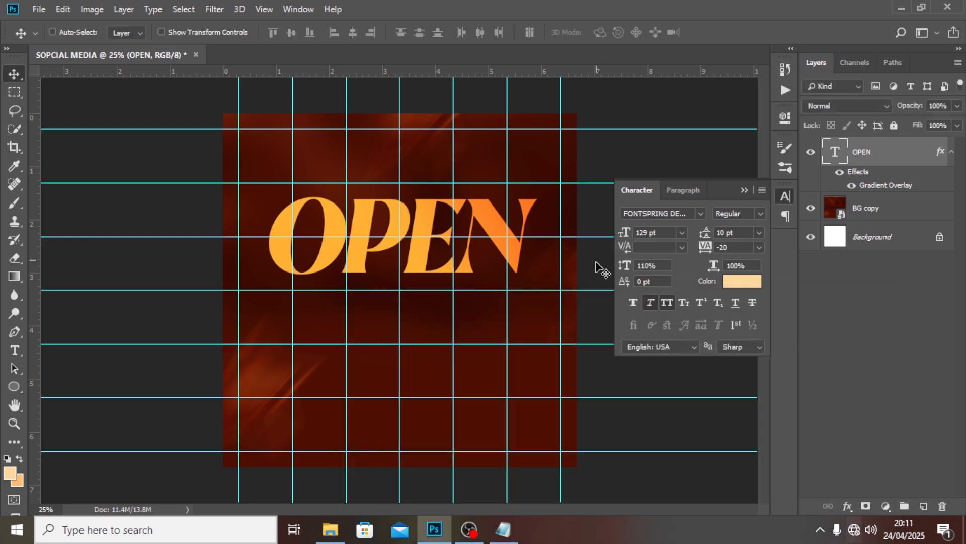
{"action": "left_click", "coordinate": [951, 153]}
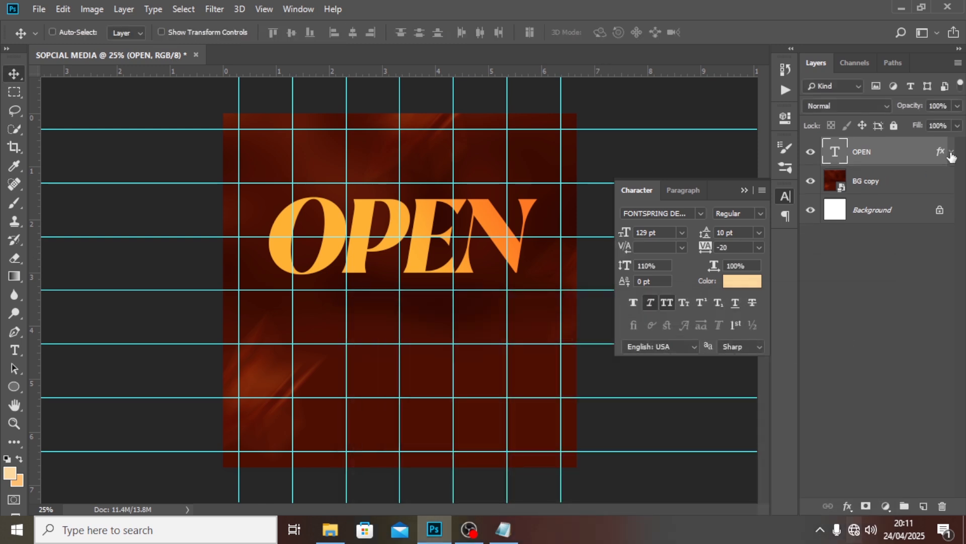
{"action": "key", "text": "t"}
{"action": "left_click", "coordinate": [370, 166]}
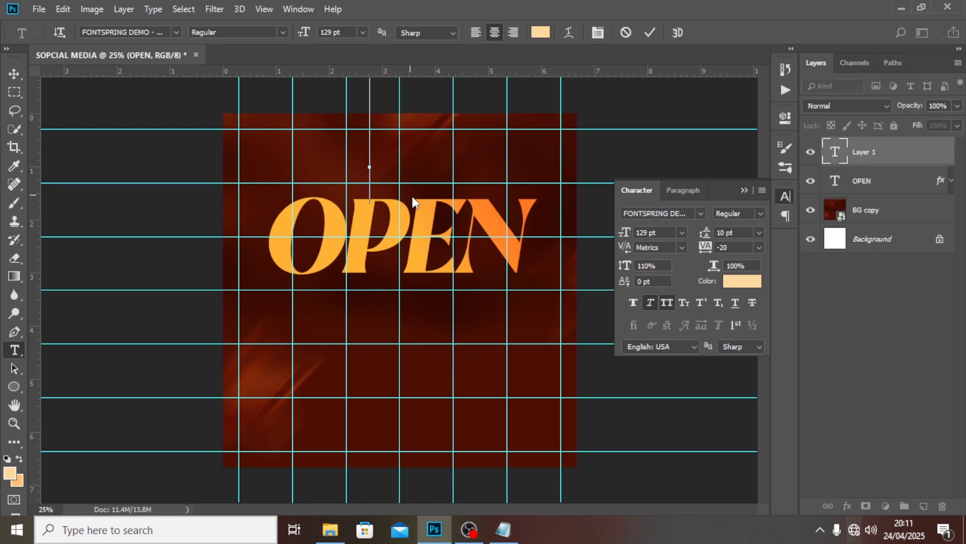
{"action": "type", "text": "WE A"}
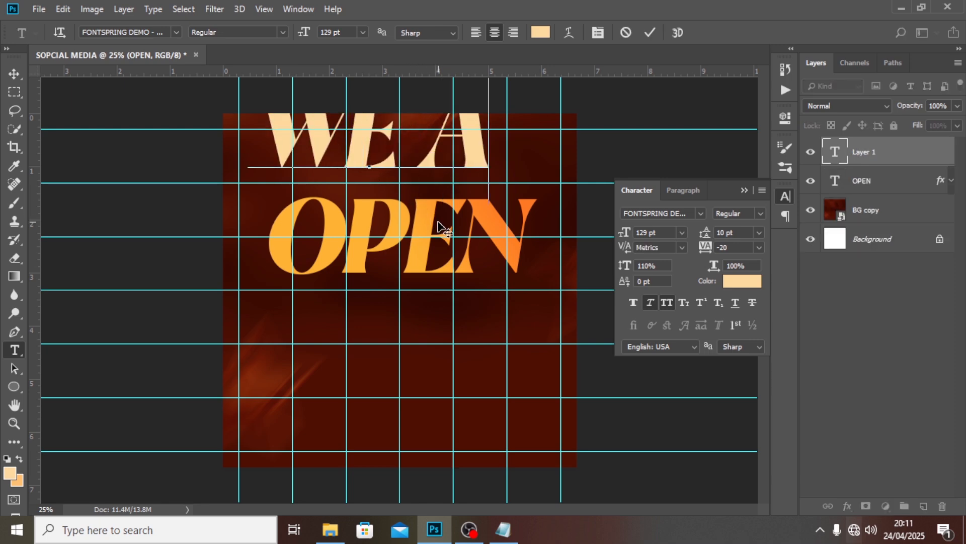
{"action": "type", "text": "RE"}
{"action": "left_click", "coordinate": [858, 152]}
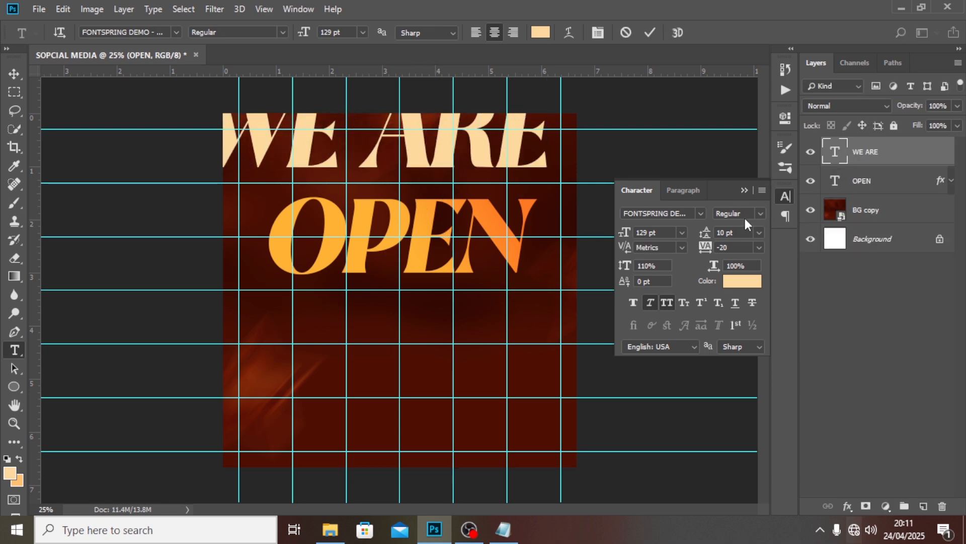
Set WE ARE to Montserrat at 27 pt and move it just above OPEN
{"action": "left_click", "coordinate": [700, 214]}
{"action": "left_click", "coordinate": [678, 269]}
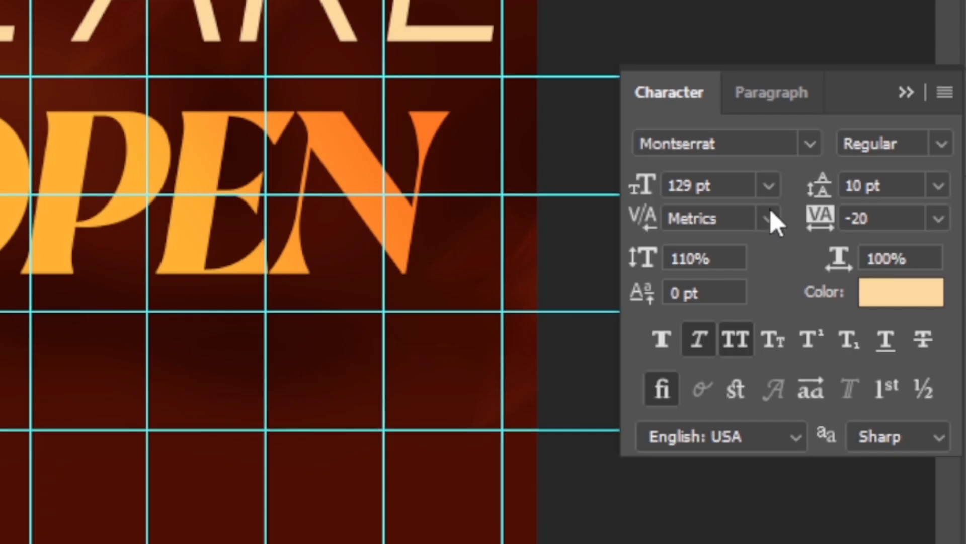
{"action": "left_click_drag", "start_coordinate": [665, 232], "coordinate": [623, 221]}
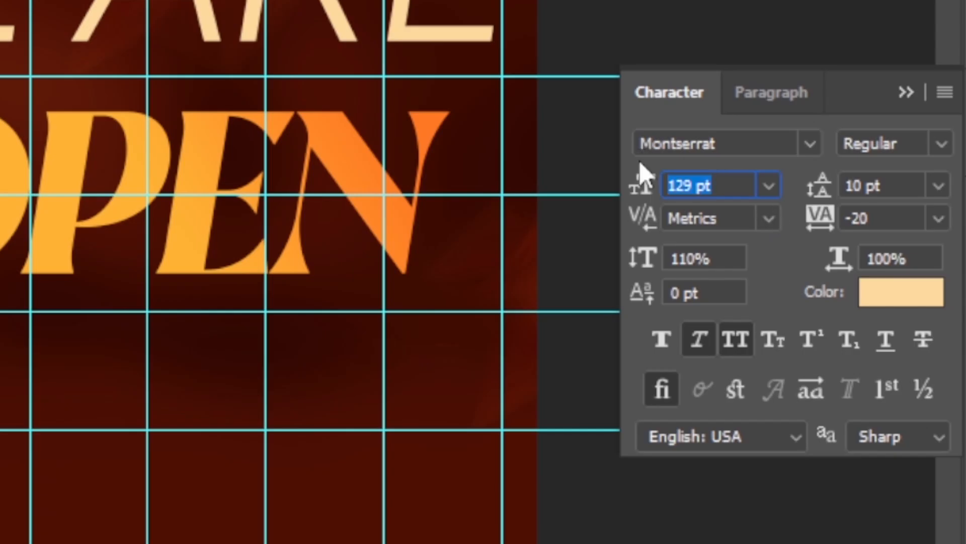
{"action": "type", "text": "10"}
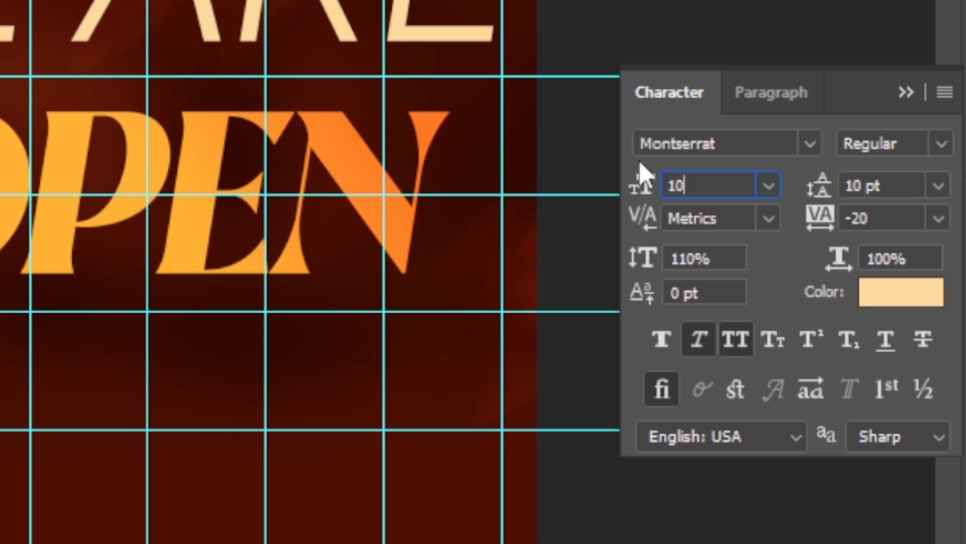
{"action": "key", "text": "Return"}
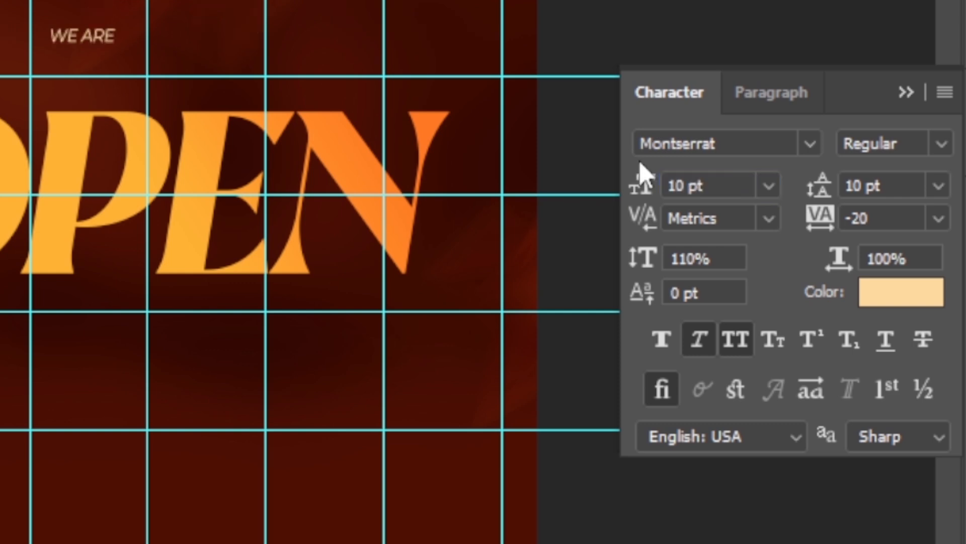
{"action": "left_click_drag", "start_coordinate": [739, 186], "coordinate": [550, 146]}
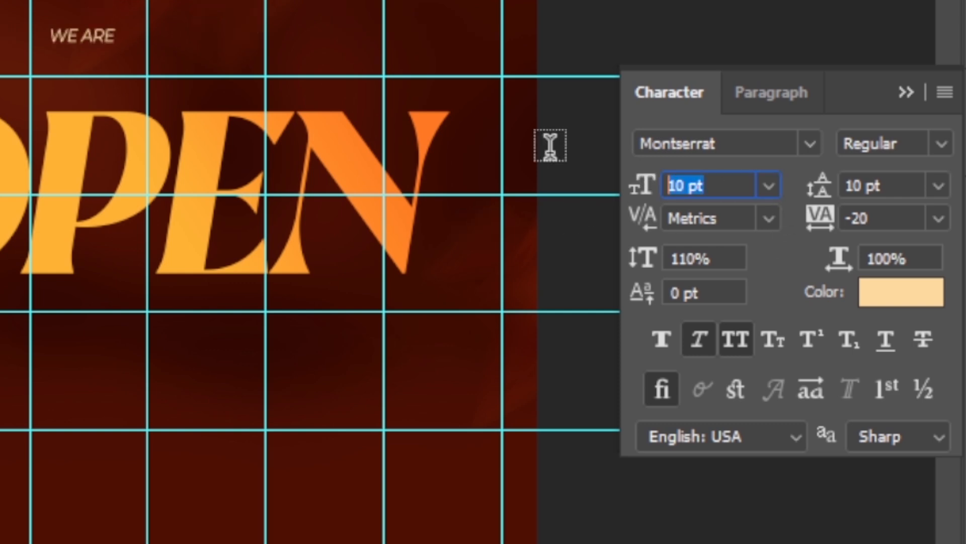
{"action": "type", "text": "27"}
{"action": "key", "text": "Return"}
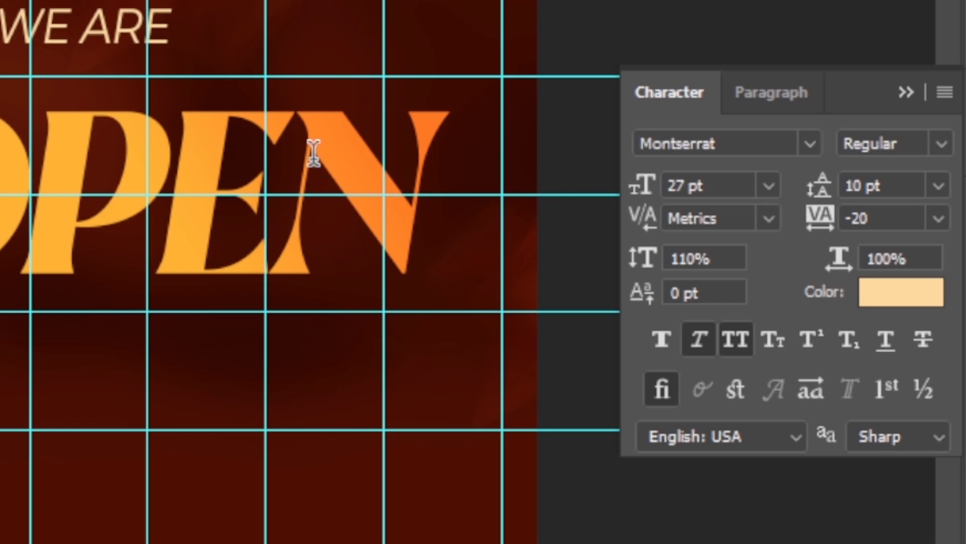
{"action": "left_click_drag", "start_coordinate": [95, 37], "coordinate": [170, 75]}
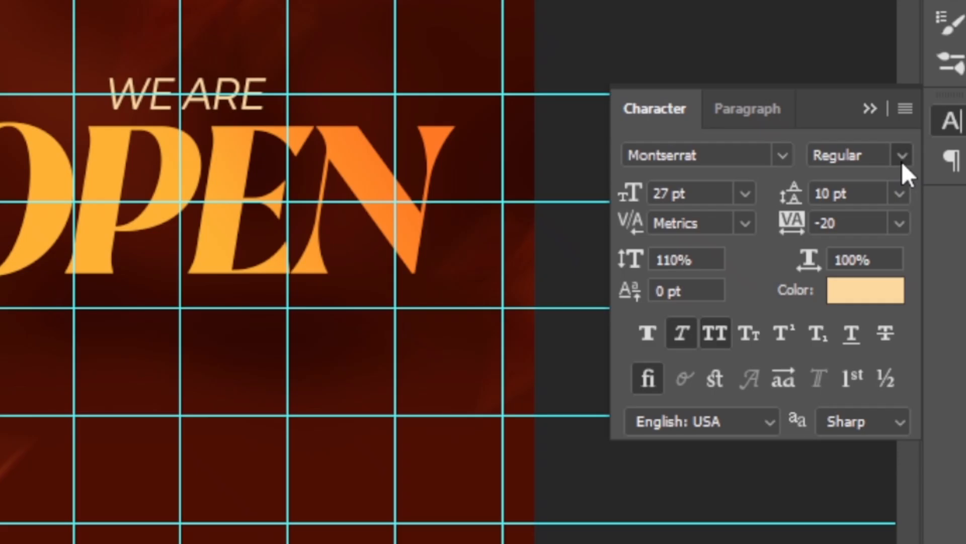
Make WE ARE bold and colour it with the orange sampled from OPEN
{"action": "left_click", "coordinate": [760, 214]}
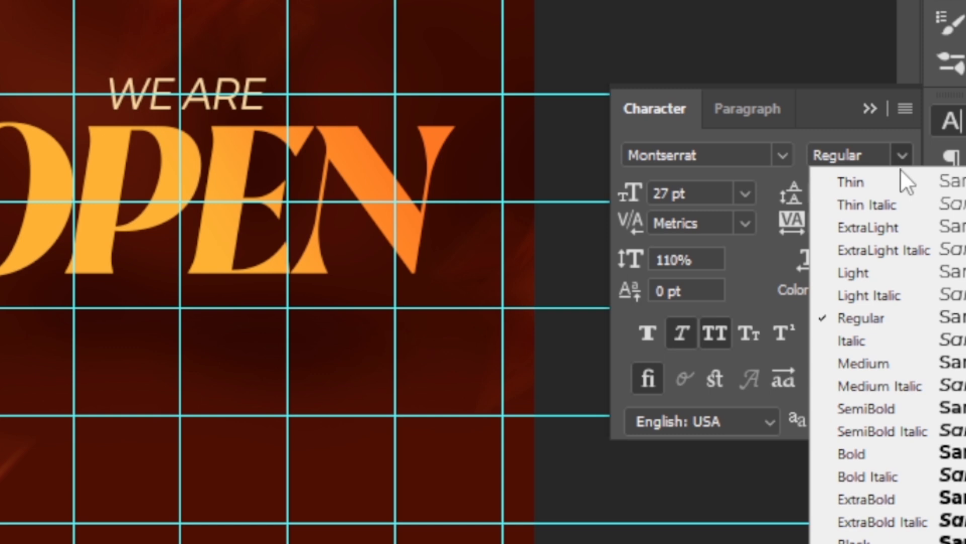
{"action": "left_click", "coordinate": [856, 453]}
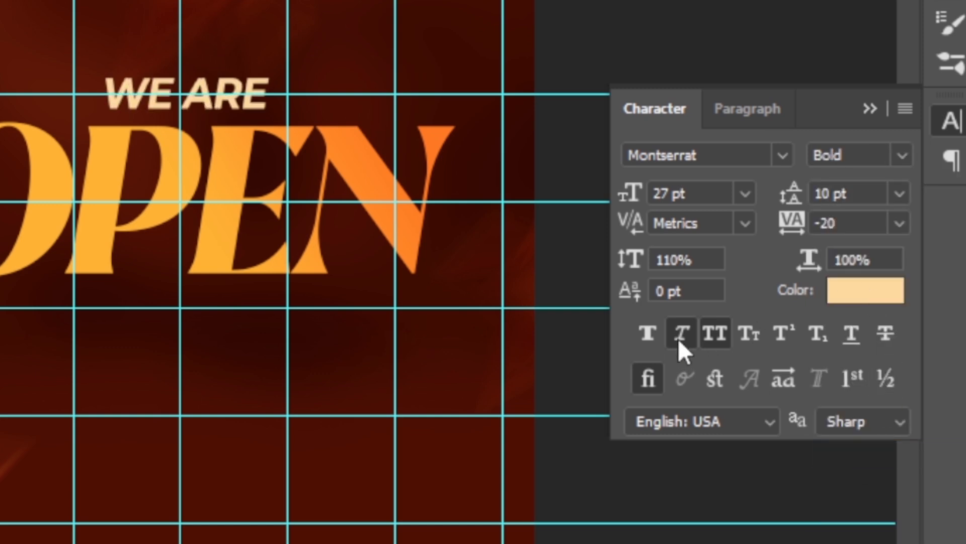
{"action": "left_click", "coordinate": [841, 289]}
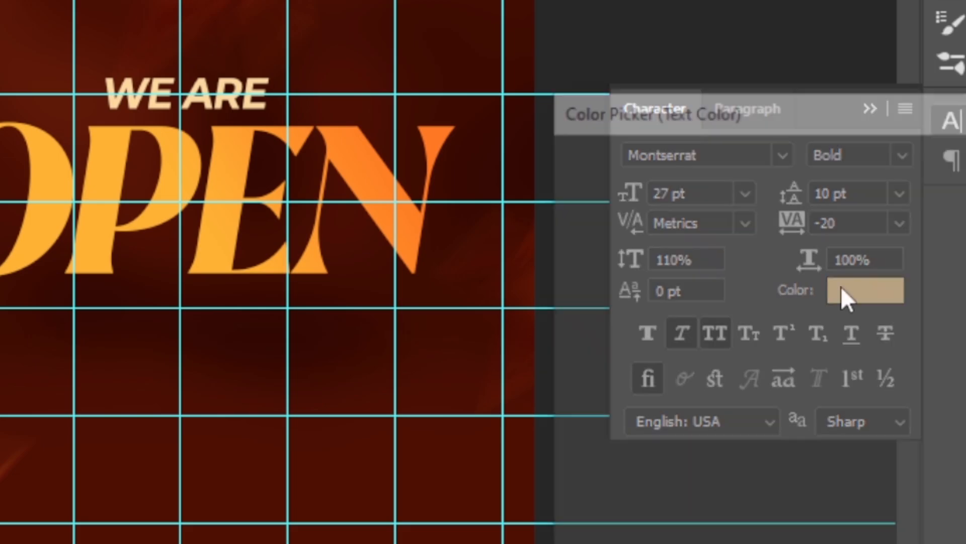
{"action": "left_click", "coordinate": [282, 223]}
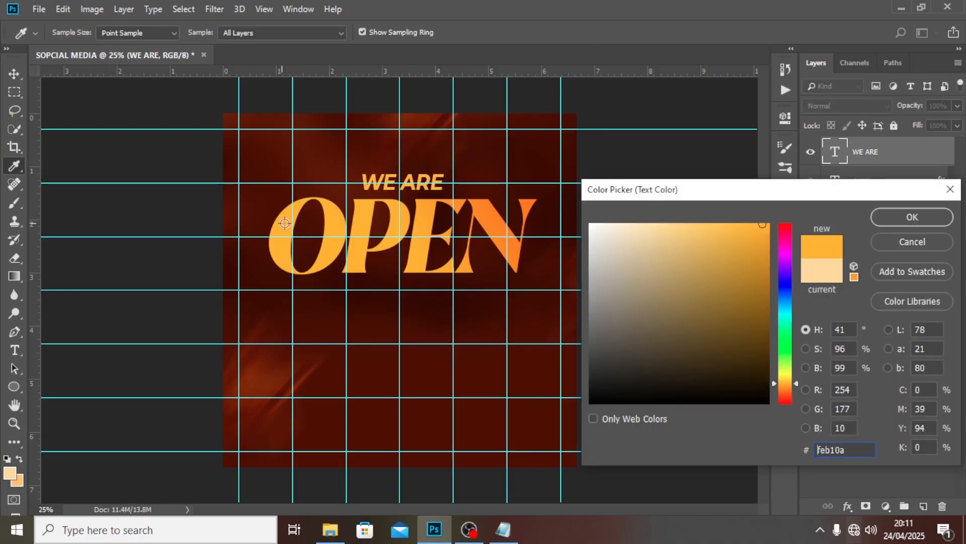
{"action": "left_click", "coordinate": [926, 216]}
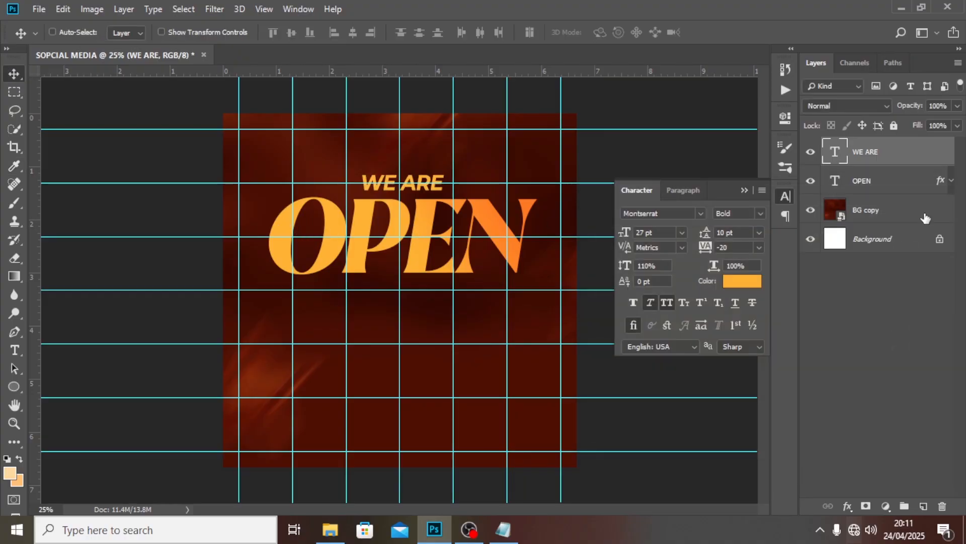
Group WE ARE and OPEN into a group named OPEN and hide the guides
{"action": "left_click", "coordinate": [873, 180], "text": "shift"}
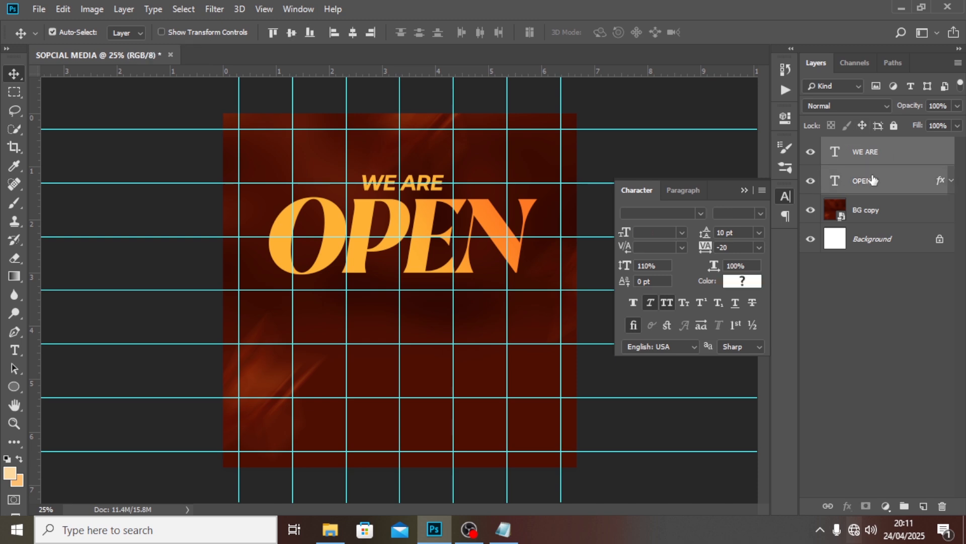
{"action": "key", "text": "ctrl+g"}
{"action": "double_click", "coordinate": [862, 146]}
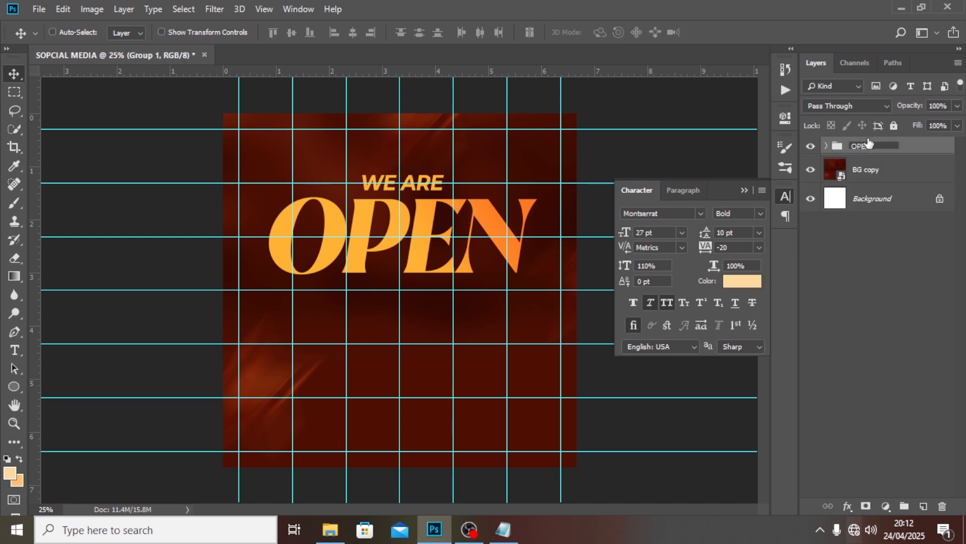
{"action": "type", "text": "OPEN"}
{"action": "key", "text": "Return"}
{"action": "key", "text": "ctrl+semicolon"}
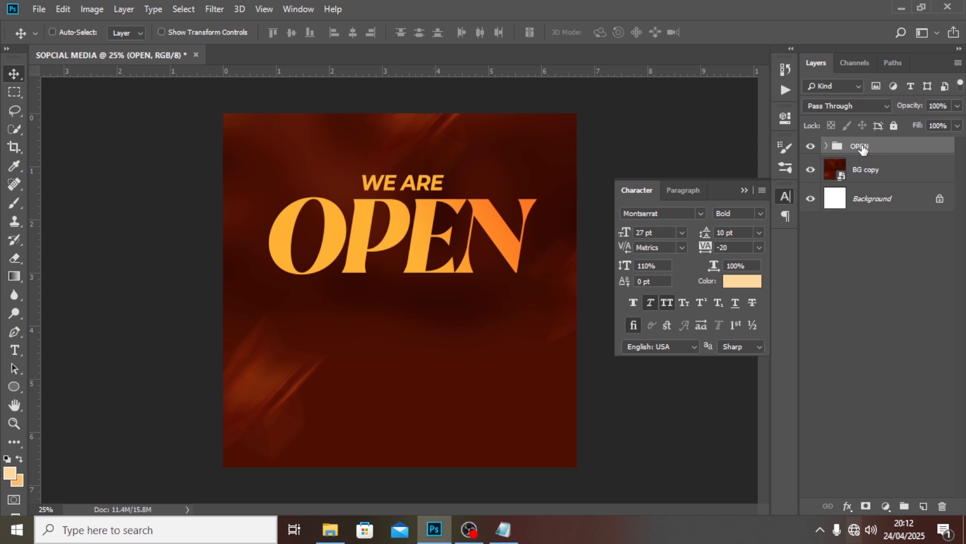
Draw a large white-filled ellipse and move it up over the top of the text
{"action": "left_click", "coordinate": [15, 387]}
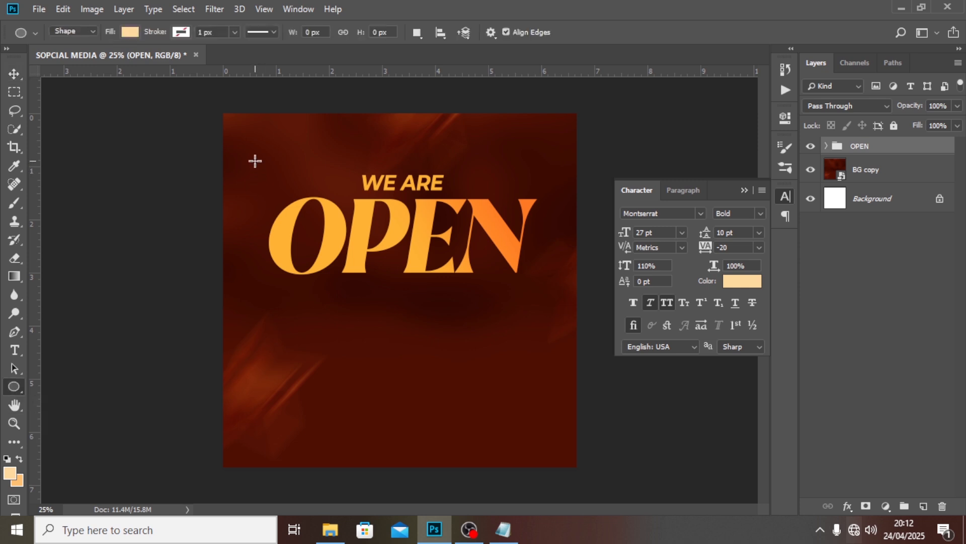
{"action": "left_click_drag", "start_coordinate": [255, 161], "coordinate": [663, 431]}
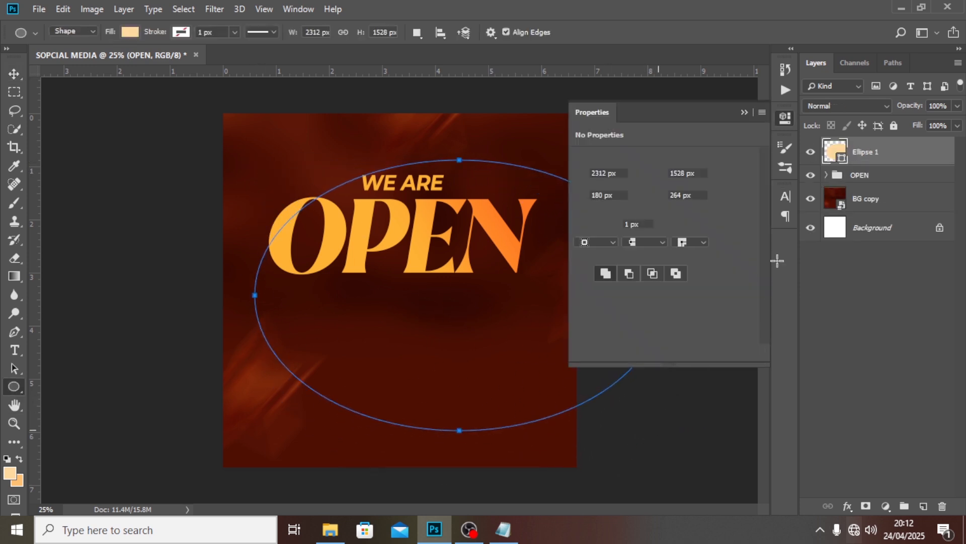
{"action": "left_click", "coordinate": [744, 112]}
{"action": "double_click", "coordinate": [836, 151]}
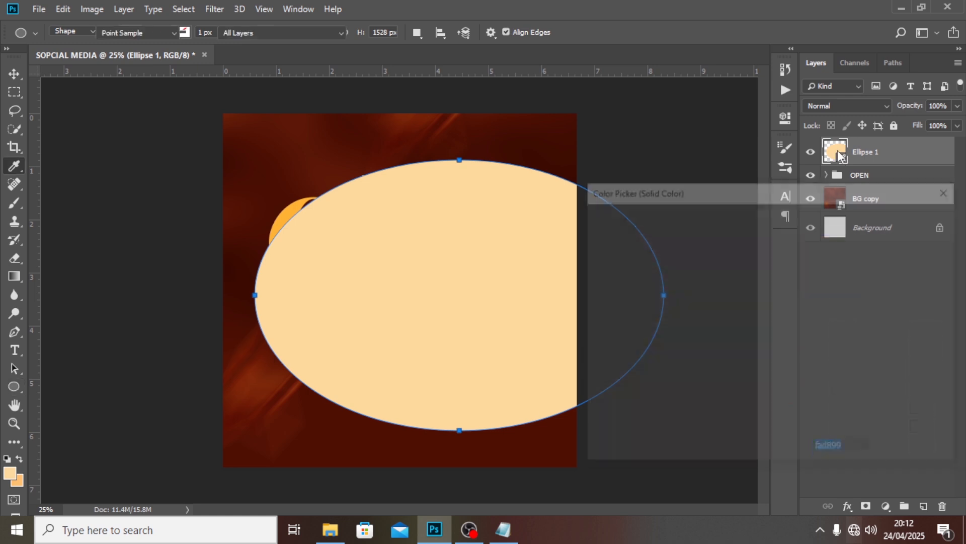
{"action": "left_click_drag", "start_coordinate": [612, 244], "coordinate": [553, 178]}
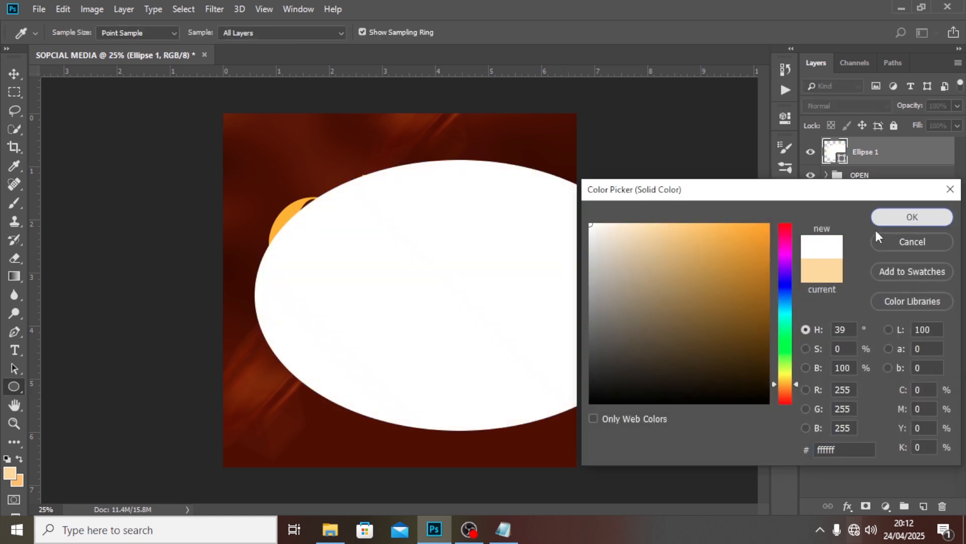
{"action": "left_click", "coordinate": [891, 221]}
{"action": "left_click", "coordinate": [14, 76]}
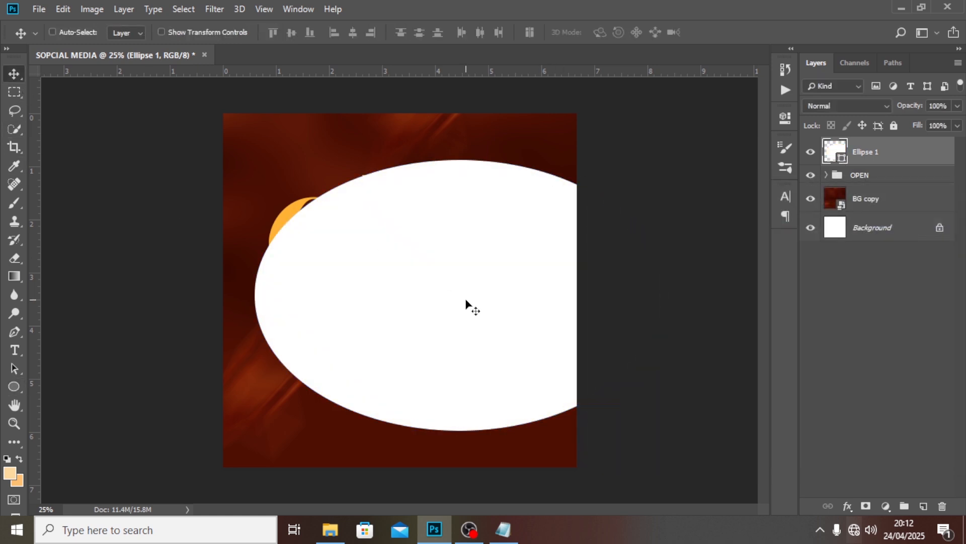
{"action": "left_click_drag", "start_coordinate": [465, 300], "coordinate": [371, 121]}
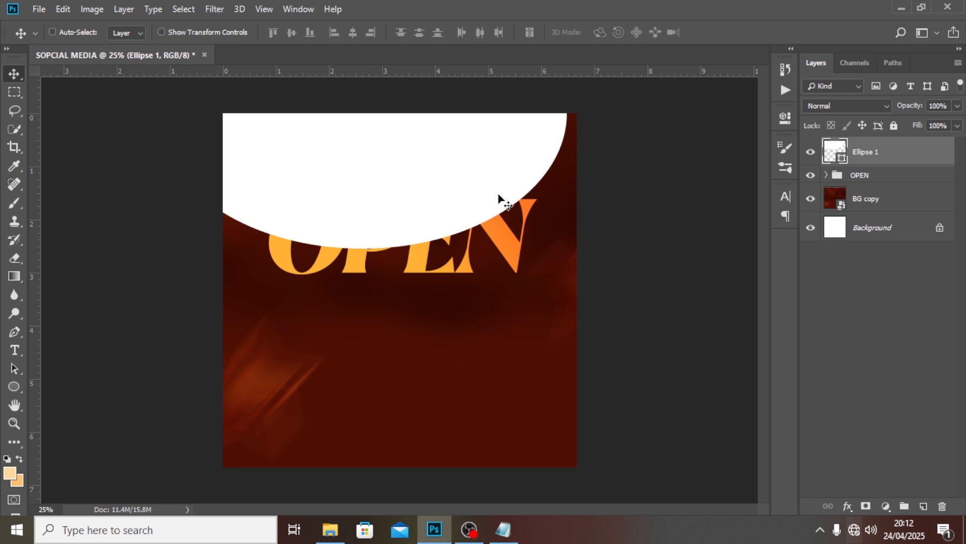
Clip Ellipse 1 to the OPEN group and set its opacity to 34%
{"action": "right_click", "coordinate": [869, 152]}
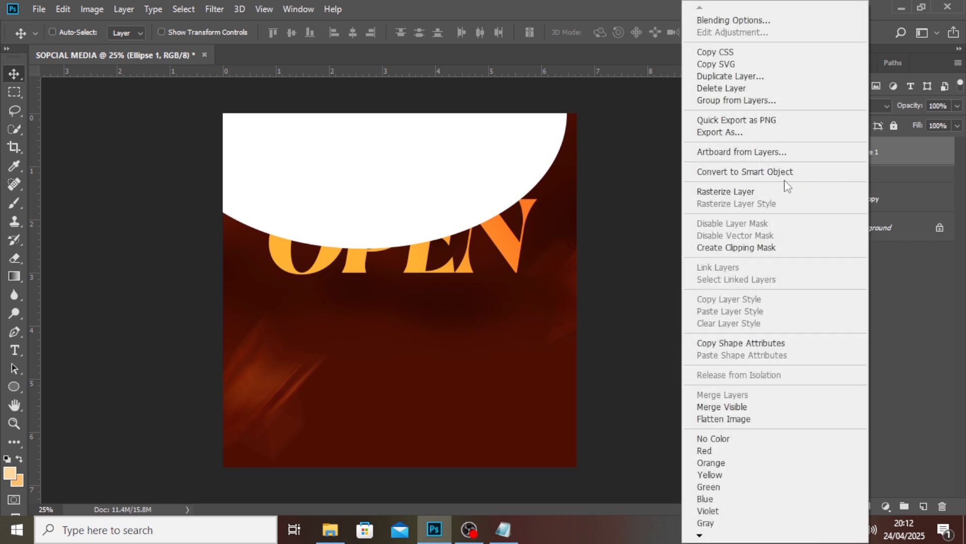
{"action": "left_click", "coordinate": [728, 248]}
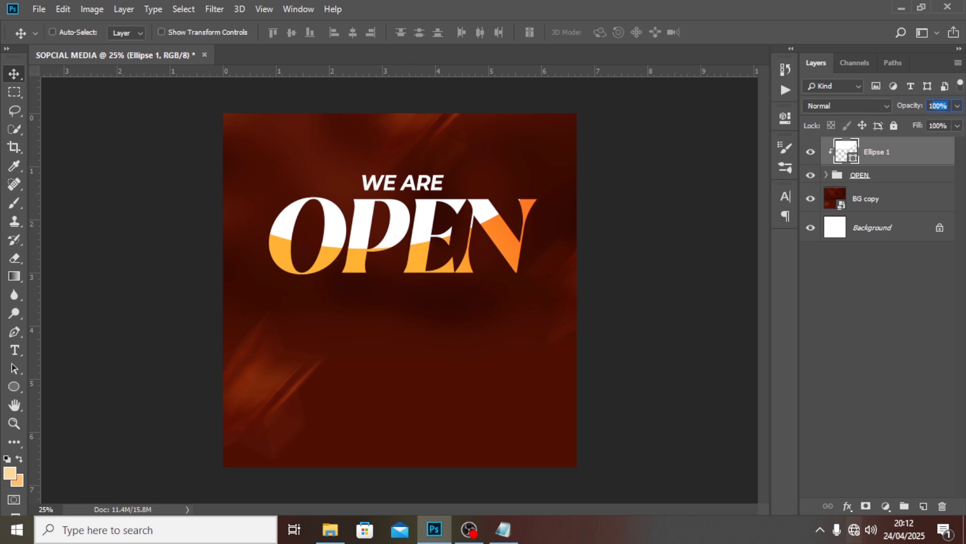
{"action": "type", "text": "34"}
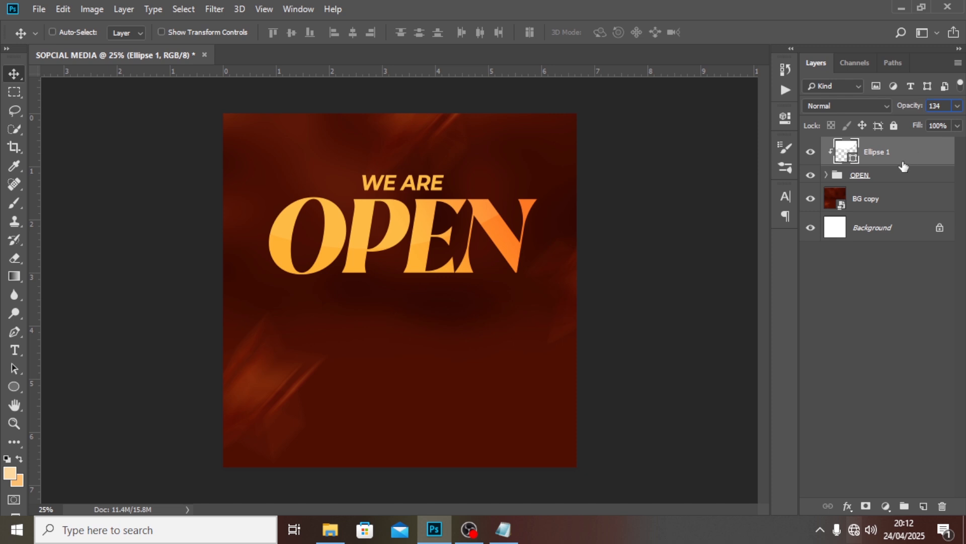
{"action": "key", "text": "Return"}
{"action": "left_click", "coordinate": [461, 205]}
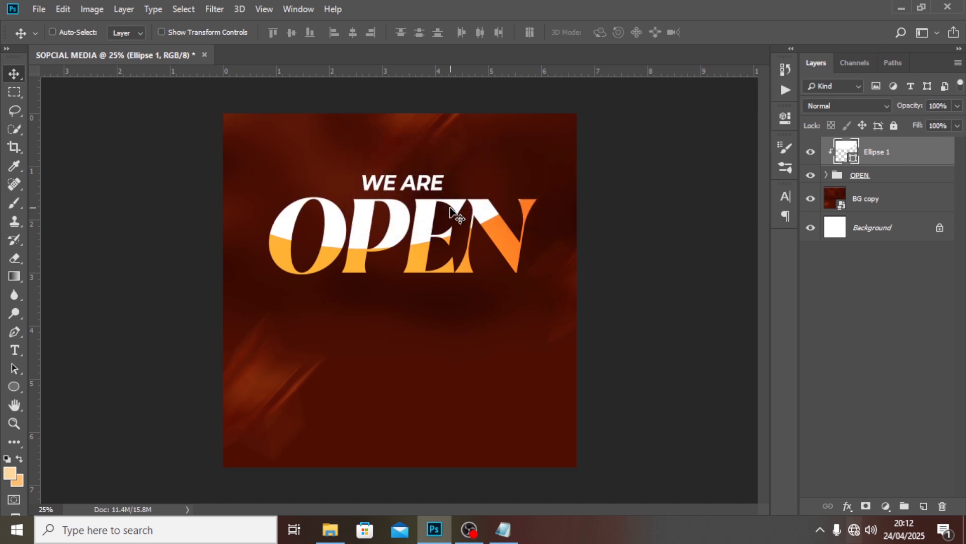
{"action": "left_click_drag", "start_coordinate": [949, 105], "coordinate": [919, 107]}
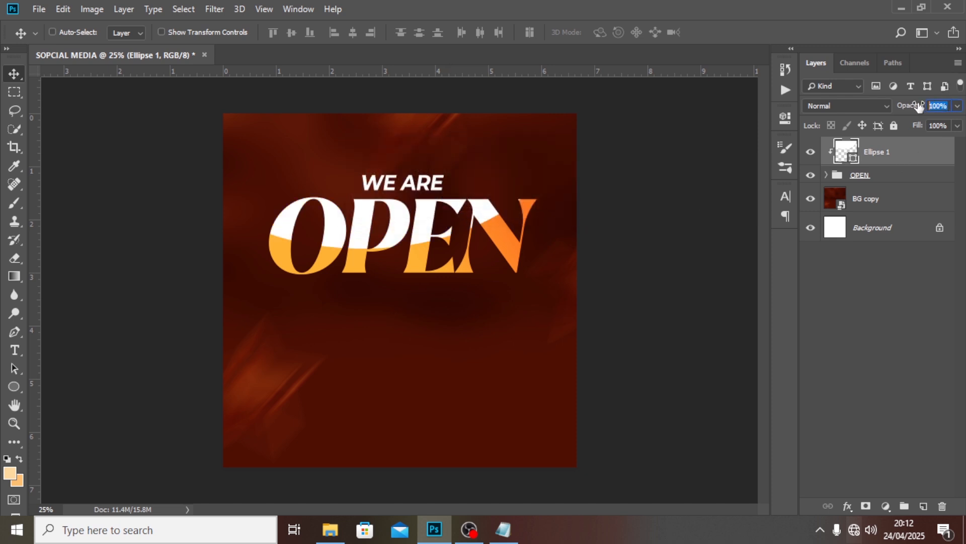
{"action": "type", "text": "34"}
{"action": "key", "text": "Return"}
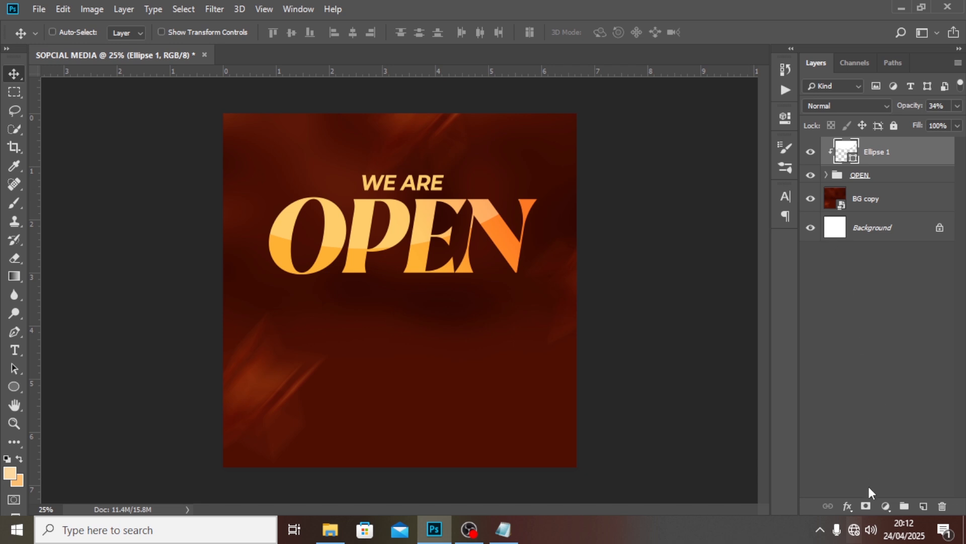
Mask Ellipse 1 and paint the gloss out over the tops of O and P with a 400 px black brush
{"action": "left_click", "coordinate": [866, 506]}
{"action": "key", "text": "d"}
{"action": "key", "text": "x"}
{"action": "key", "text": "b"}
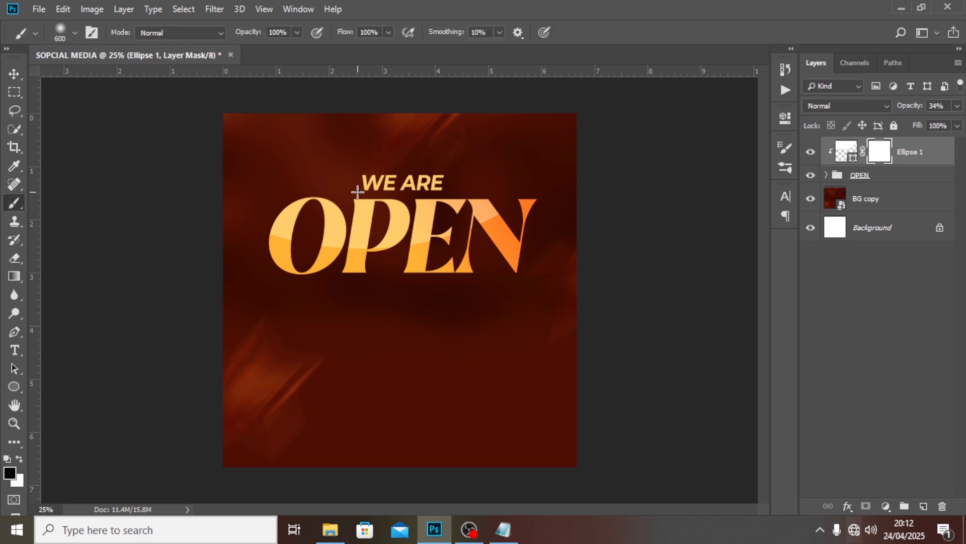
{"action": "key", "text": "bracketleft"}
{"action": "key", "text": "bracketleft"}
{"action": "key", "text": "bracketleft"}
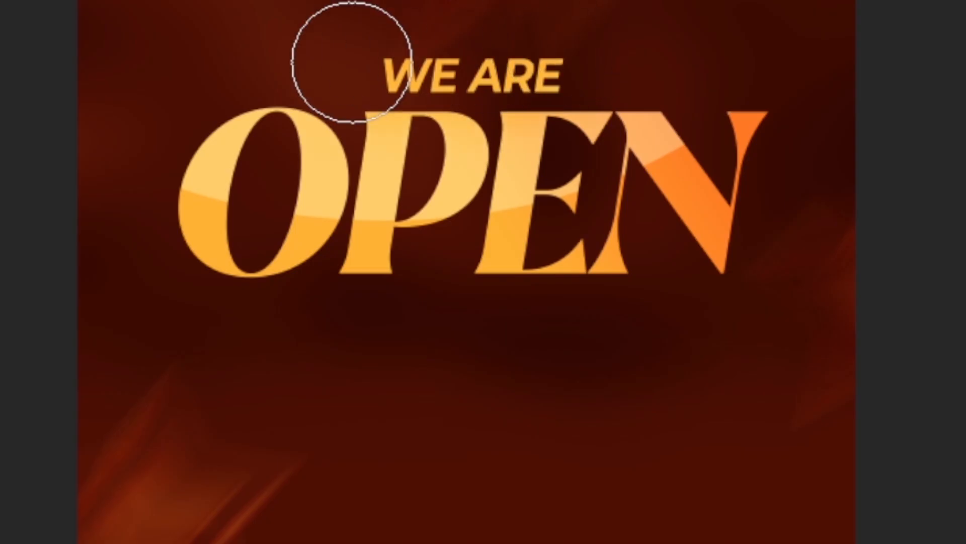
{"action": "mouse_move", "coordinate": [421, 97]}
{"action": "left_mouse_down"}
{"action": "mouse_move", "coordinate": [467, 91]}
{"action": "mouse_move", "coordinate": [357, 124]}
{"action": "mouse_move", "coordinate": [243, 88]}
{"action": "mouse_move", "coordinate": [197, 104]}
{"action": "left_mouse_up"}
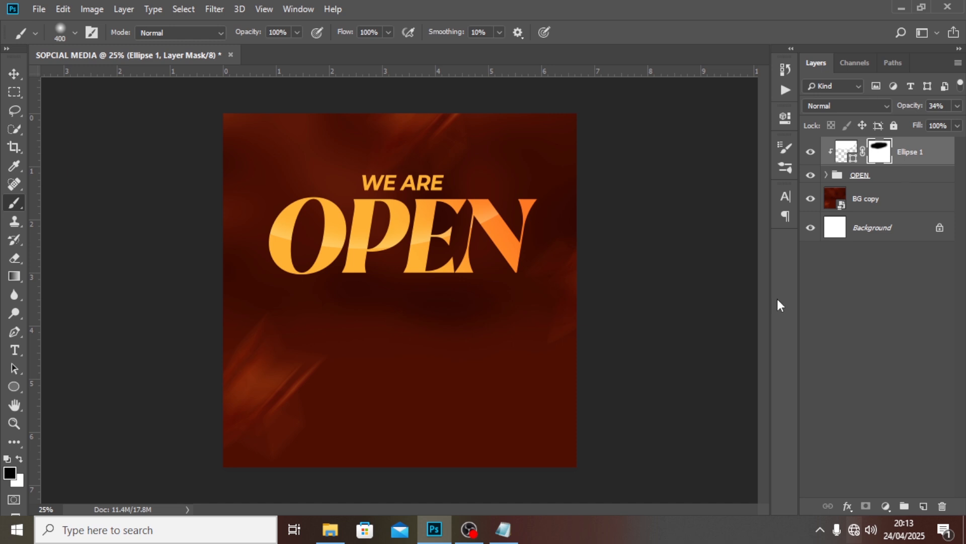
{"action": "left_click", "coordinate": [39, 9]}
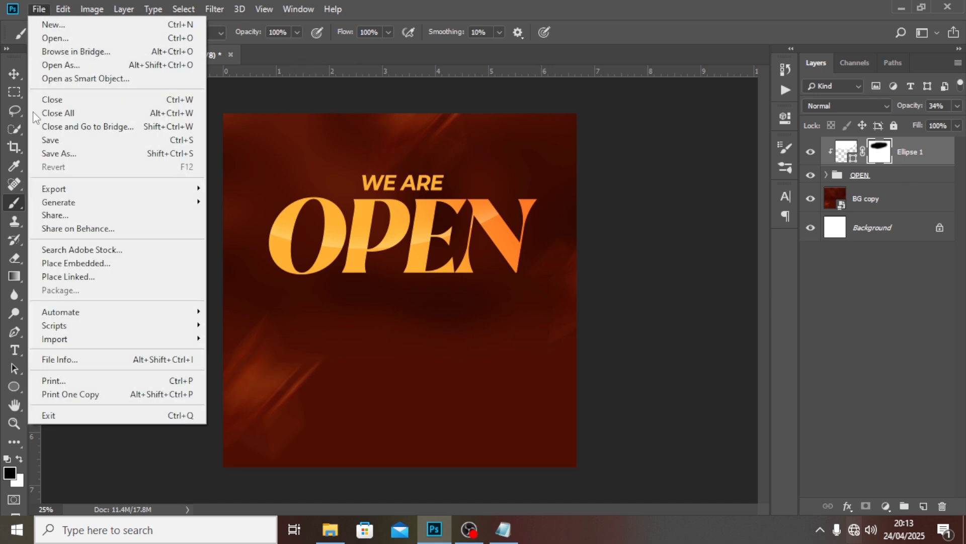
{"action": "left_click", "coordinate": [54, 262]}
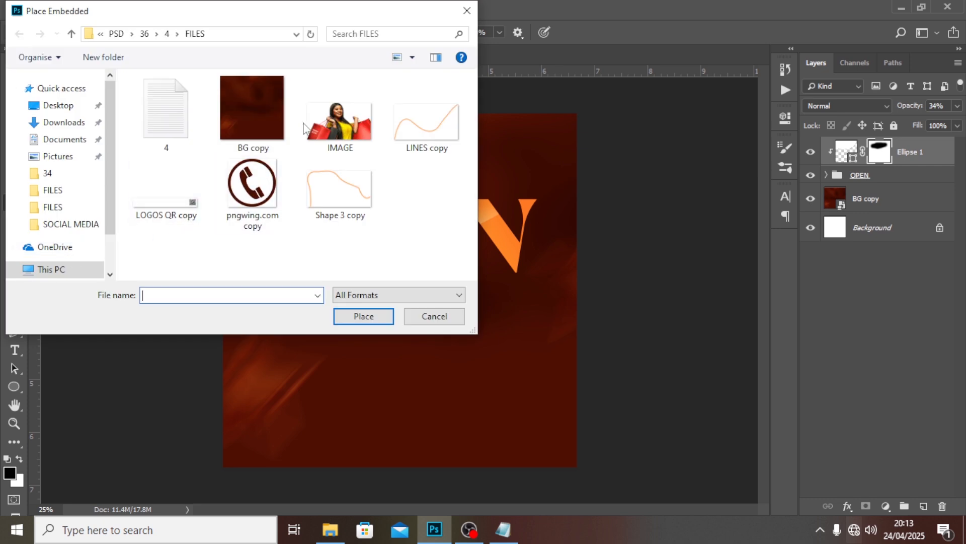
Place the IMAGE shopper photo and move it down to the flyer's bottom edge
{"action": "left_click", "coordinate": [351, 114]}
{"action": "left_click", "coordinate": [362, 317]}
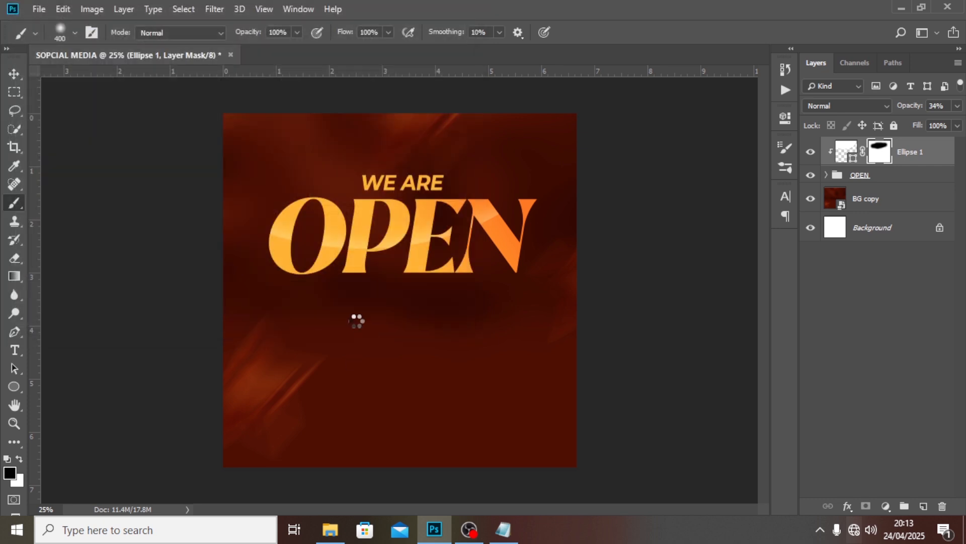
{"action": "key", "text": "Return"}
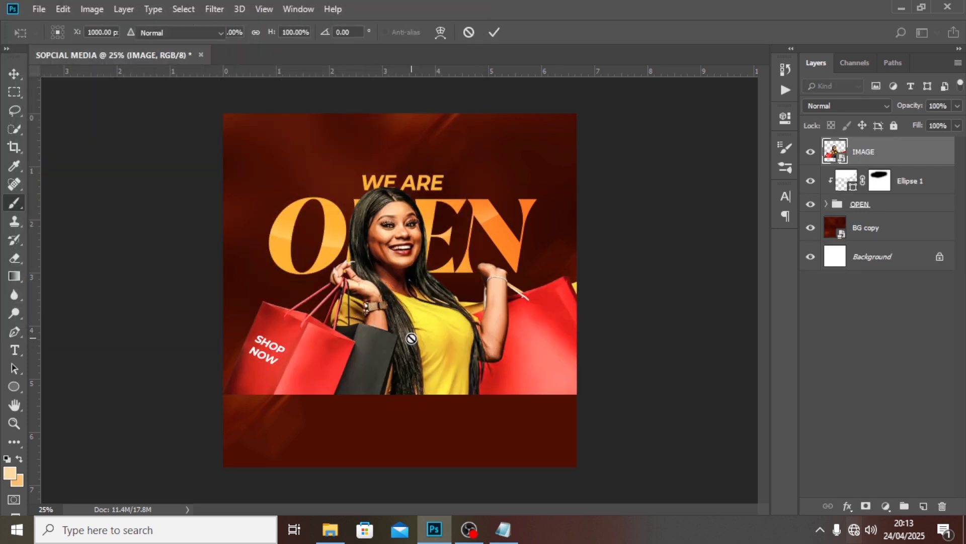
{"action": "key", "text": "v"}
{"action": "left_click_drag", "start_coordinate": [402, 295], "coordinate": [399, 370]}
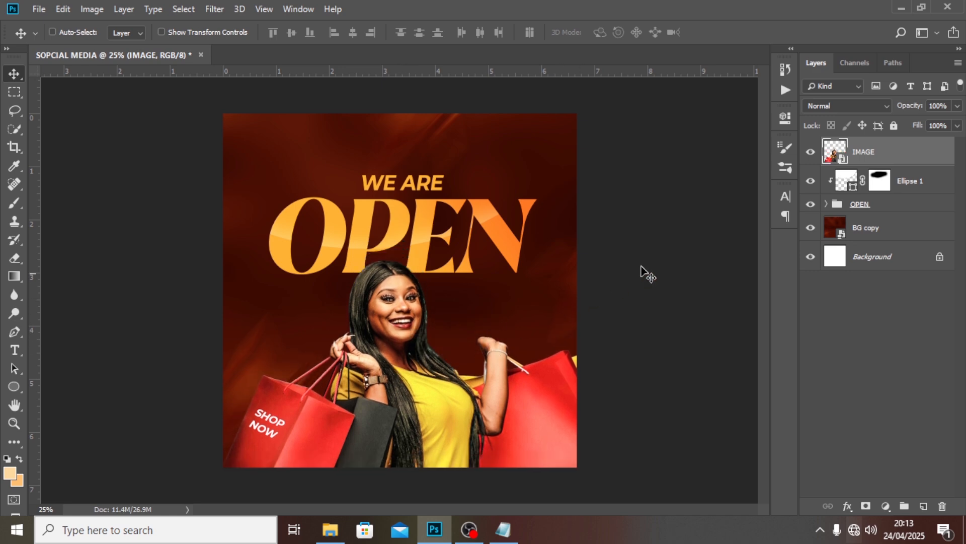
Put the photo layer in a new group named IMAGE
{"action": "key", "text": "ctrl+g"}
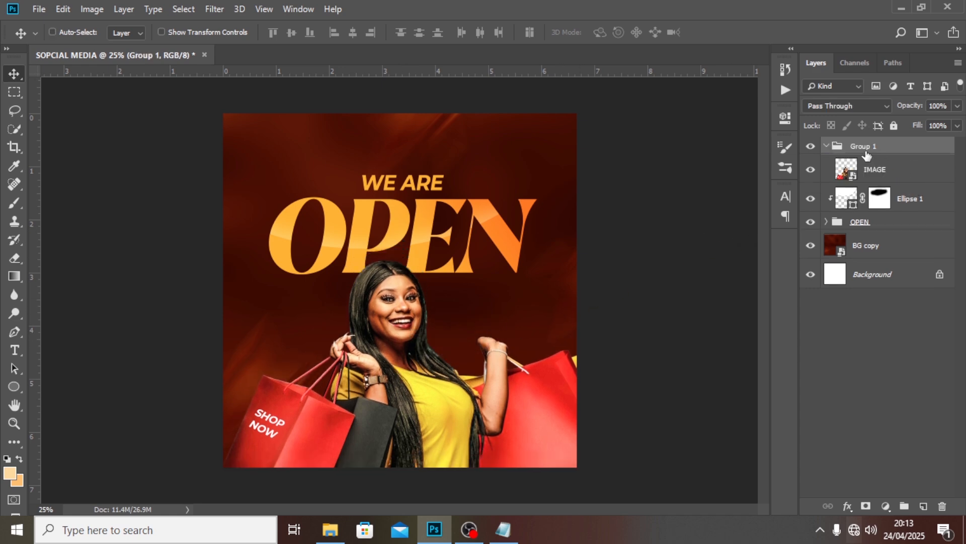
{"action": "double_click", "coordinate": [863, 146]}
{"action": "type", "text": "IMAGE"}
{"action": "key", "text": "Return"}
Add a text layer with the phone number copied from Notepad
{"action": "key", "text": "t"}
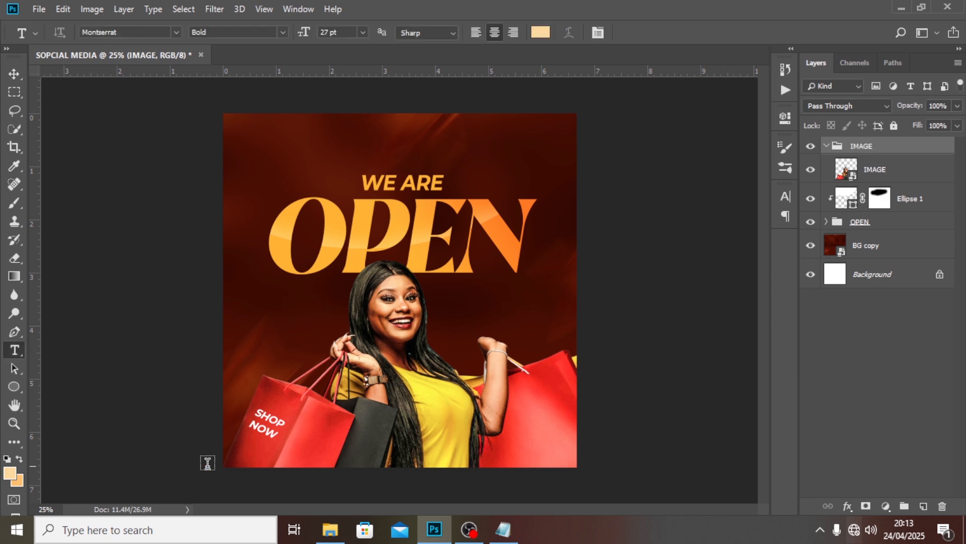
{"action": "left_click", "coordinate": [366, 437]}
{"action": "left_click", "coordinate": [493, 530]}
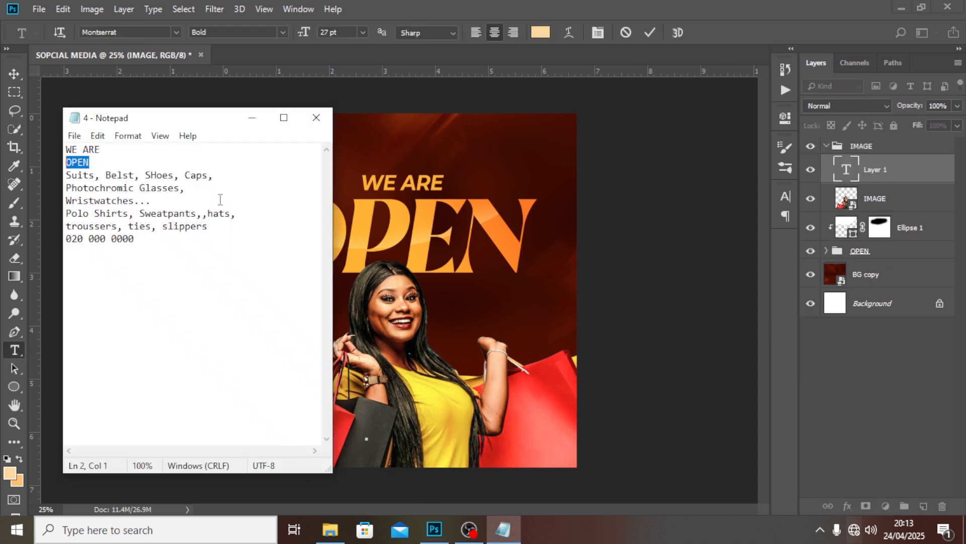
{"action": "left_click_drag", "start_coordinate": [134, 247], "coordinate": [57, 236]}
{"action": "key", "text": "ctrl+c"}
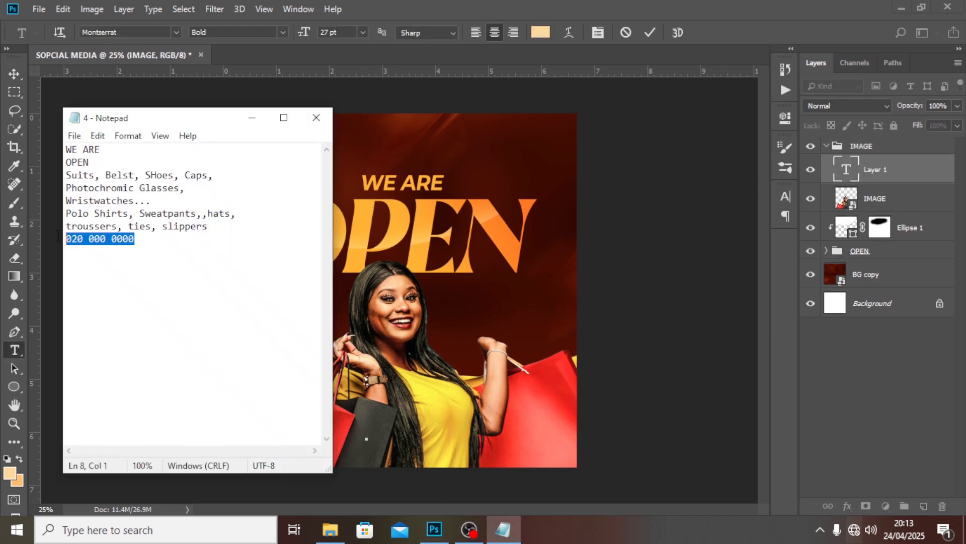
{"action": "left_click", "coordinate": [471, 6]}
{"action": "key", "text": "ctrl+v"}
{"action": "left_click", "coordinate": [872, 170]}
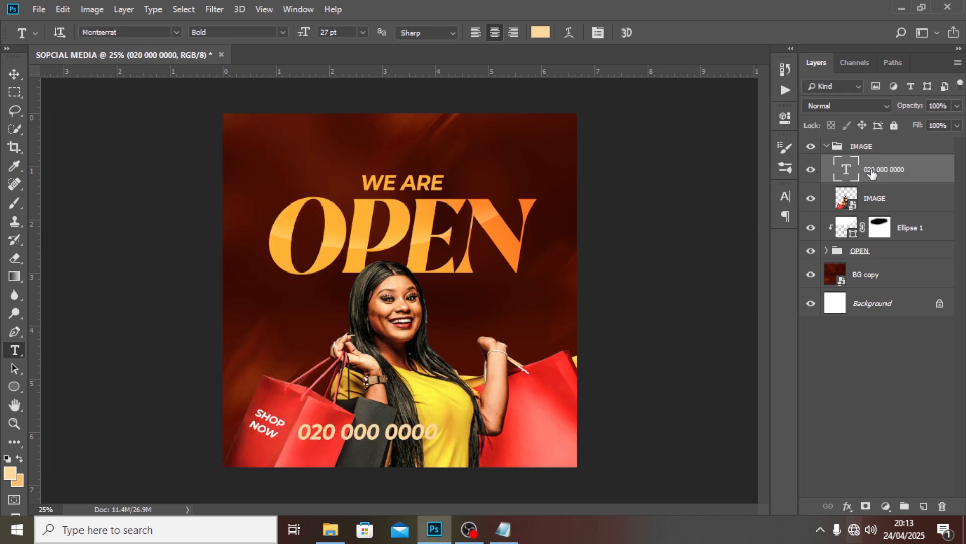
Move the phone number layer above the IMAGE group and shift it slightly right
{"action": "left_click_drag", "start_coordinate": [872, 170], "coordinate": [838, 143]}
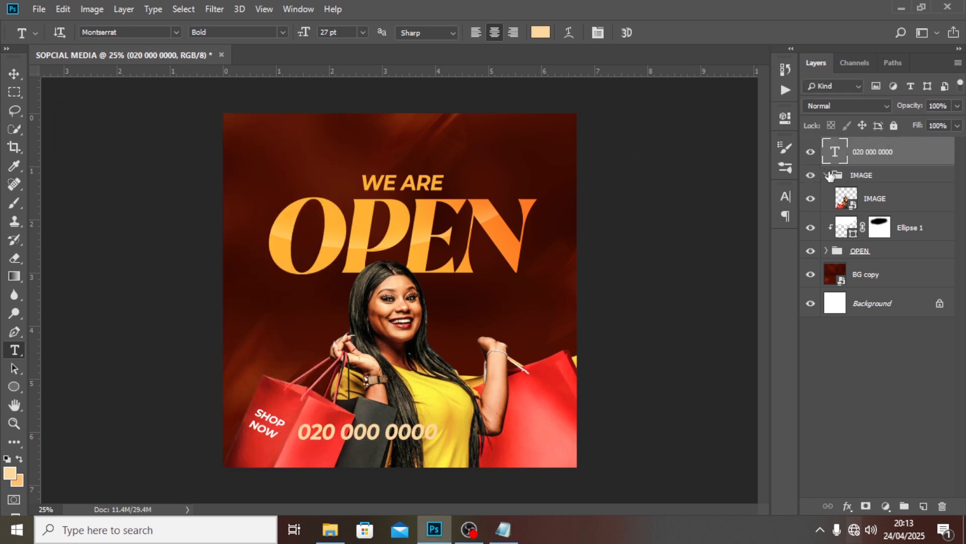
{"action": "left_click", "coordinate": [827, 175]}
{"action": "key", "text": "v"}
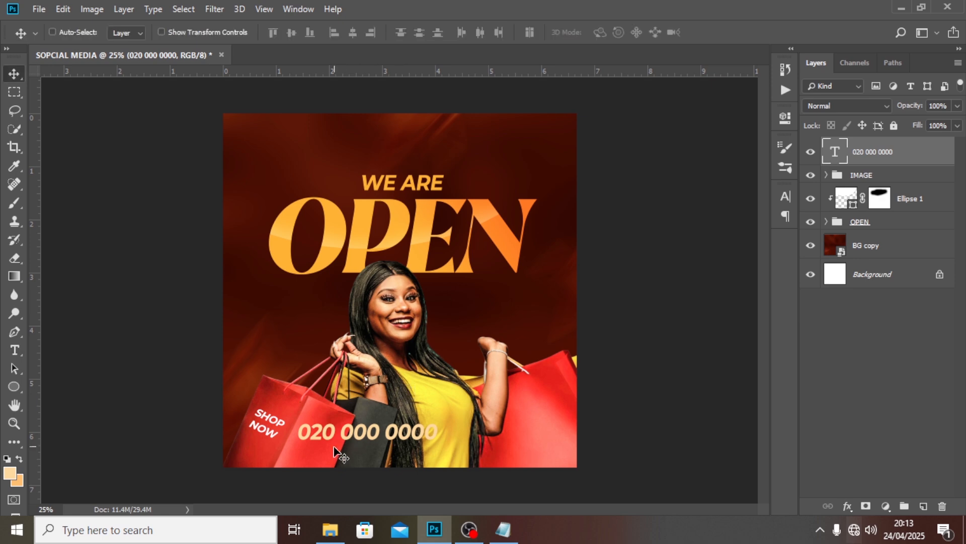
{"action": "left_click_drag", "start_coordinate": [350, 441], "coordinate": [371, 440]}
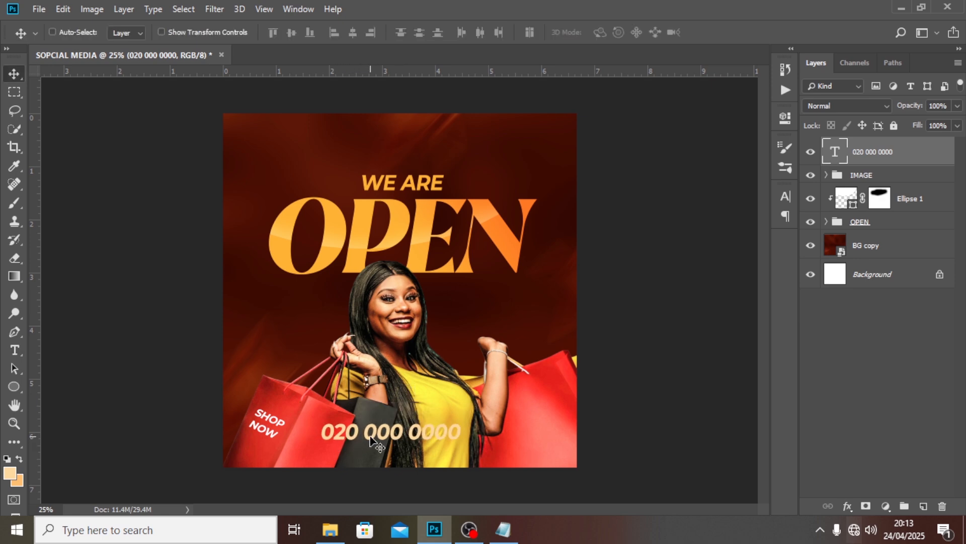
Make the phone number 17 pt in the dark red sampled from the background
{"action": "left_click", "coordinate": [786, 196]}
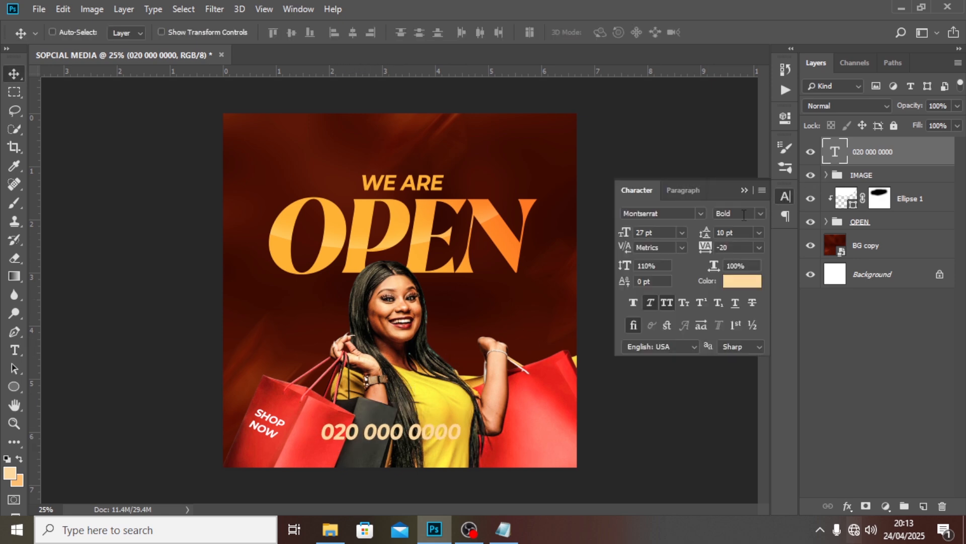
{"action": "left_click", "coordinate": [624, 233]}
{"action": "type", "text": "17"}
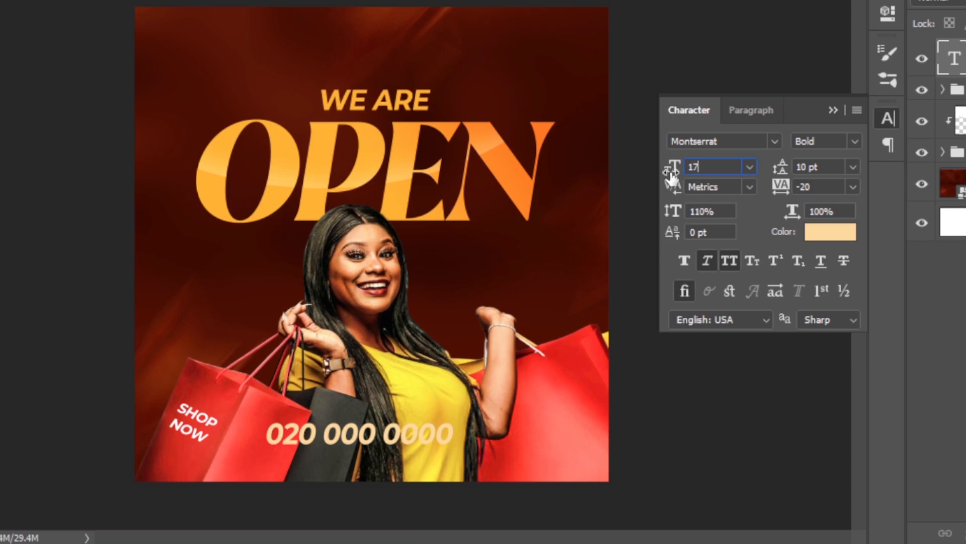
{"action": "key", "text": "Return"}
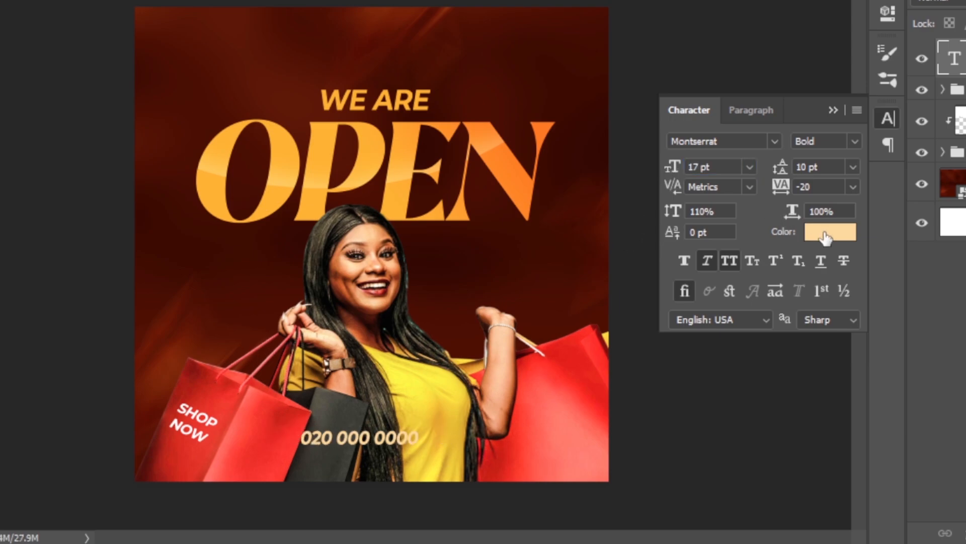
{"action": "left_click", "coordinate": [826, 233]}
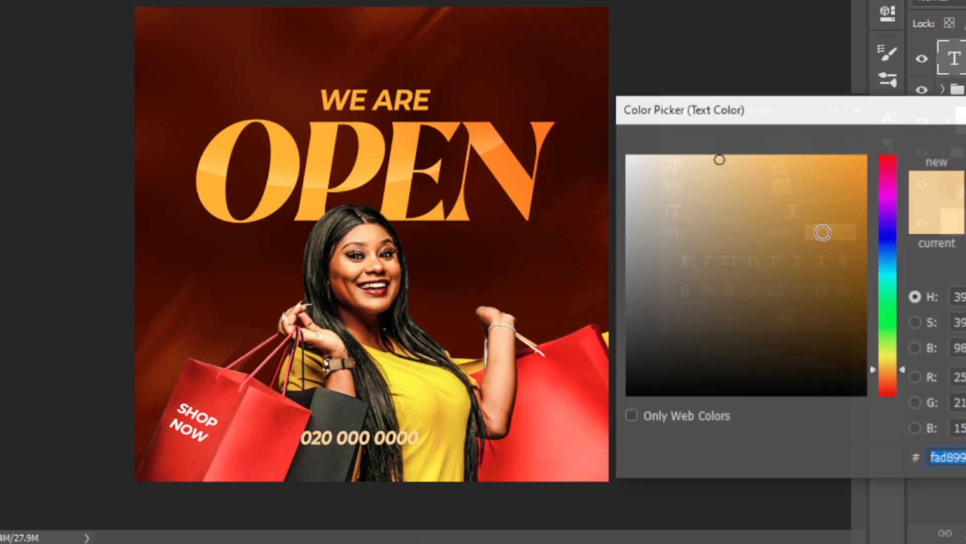
{"action": "left_click", "coordinate": [561, 277]}
{"action": "key", "text": "Return"}
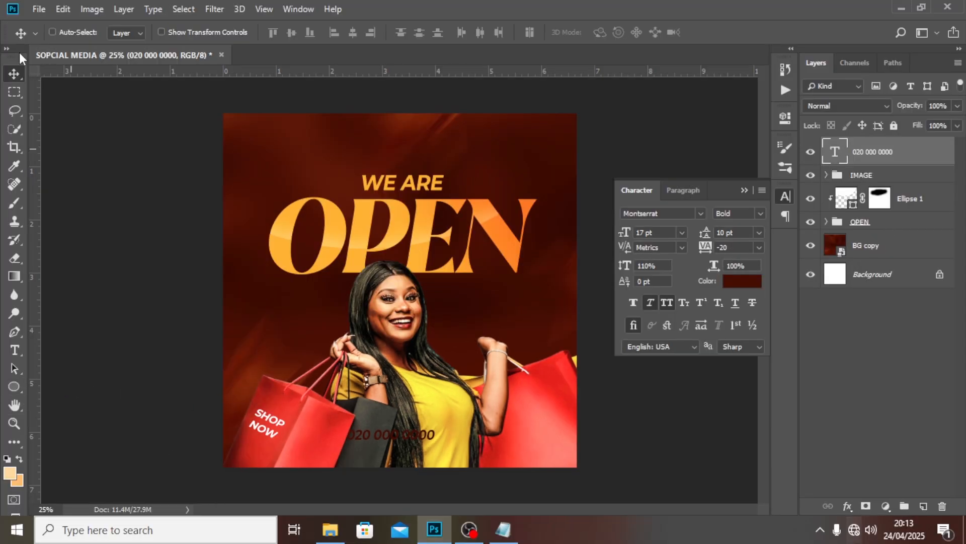
Start a Place Embedded and choose the pngwing.com copy phone icon file
{"action": "left_click", "coordinate": [39, 9]}
{"action": "left_click", "coordinate": [74, 264]}
{"action": "left_click", "coordinate": [252, 191]}
Place the phone icon and move it left of the phone number
{"action": "left_click", "coordinate": [362, 316]}
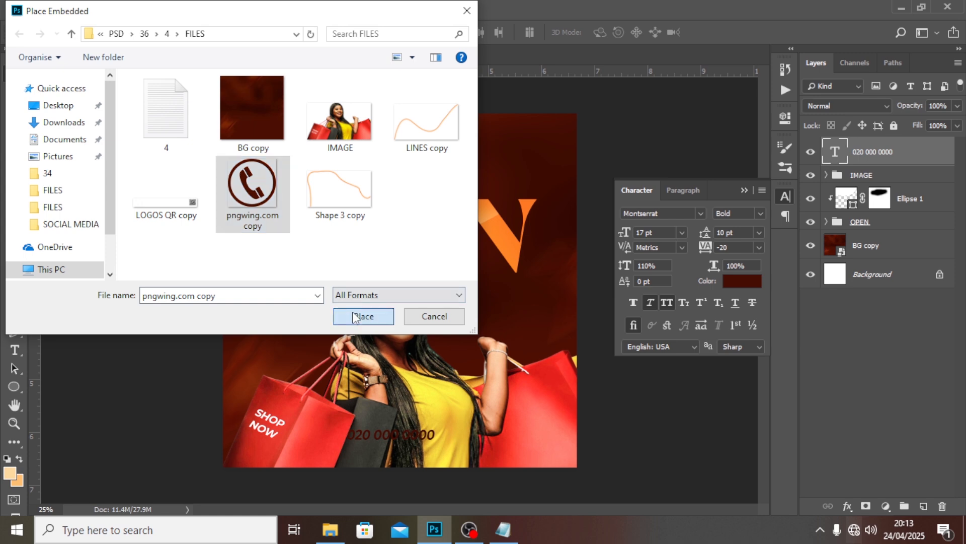
{"action": "key", "text": "Return"}
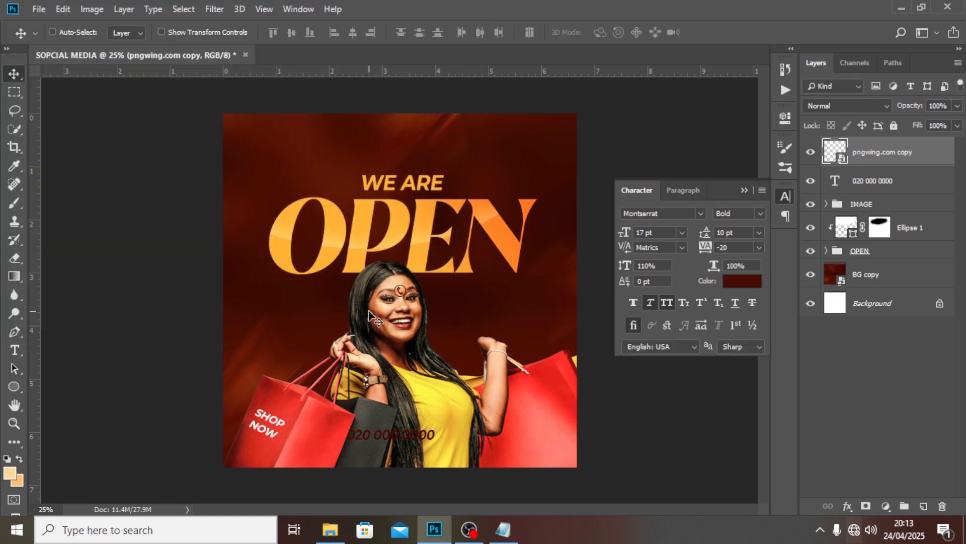
{"action": "left_click_drag", "start_coordinate": [398, 295], "coordinate": [339, 436]}
Draw a white (ffffff) rectangle bar around the phone number, layered beneath the text
{"action": "left_click", "coordinate": [17, 383]}
{"action": "left_click", "coordinate": [56, 388]}
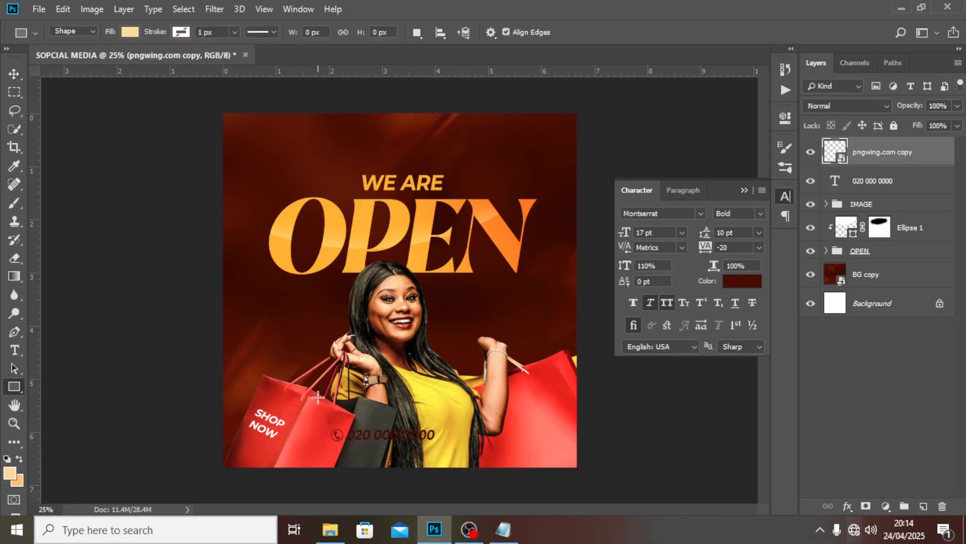
{"action": "left_click_drag", "start_coordinate": [313, 425], "coordinate": [444, 447]}
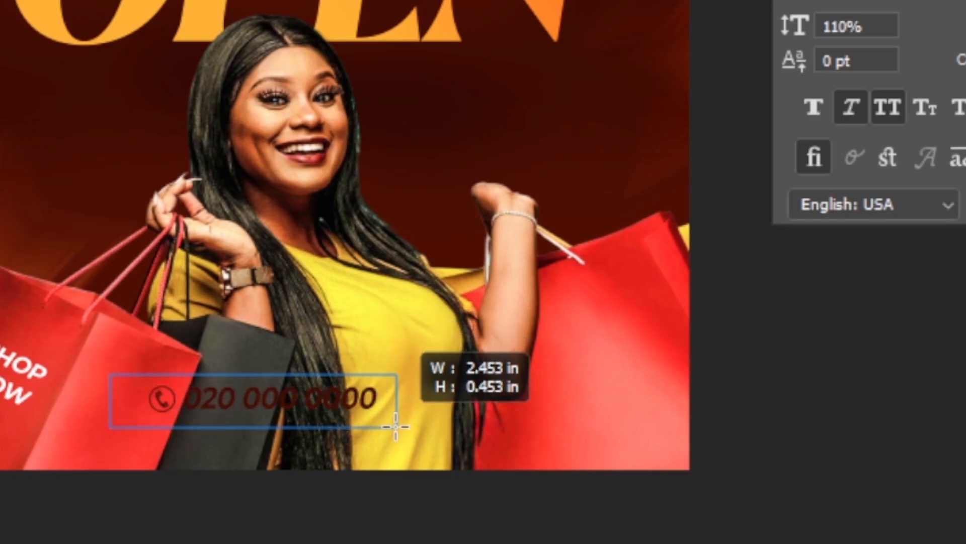
{"action": "left_click_drag", "start_coordinate": [395, 426], "coordinate": [408, 415]}
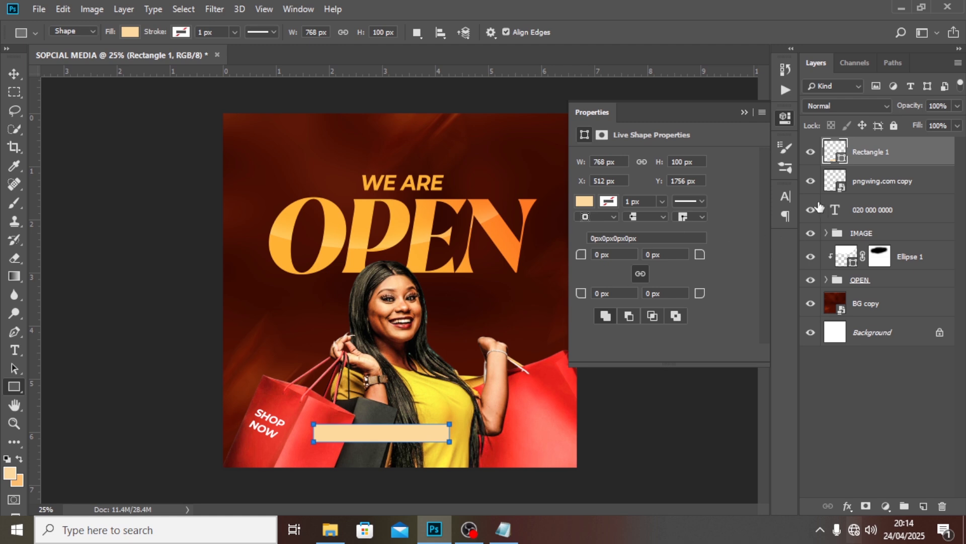
{"action": "left_click_drag", "start_coordinate": [862, 161], "coordinate": [840, 214]}
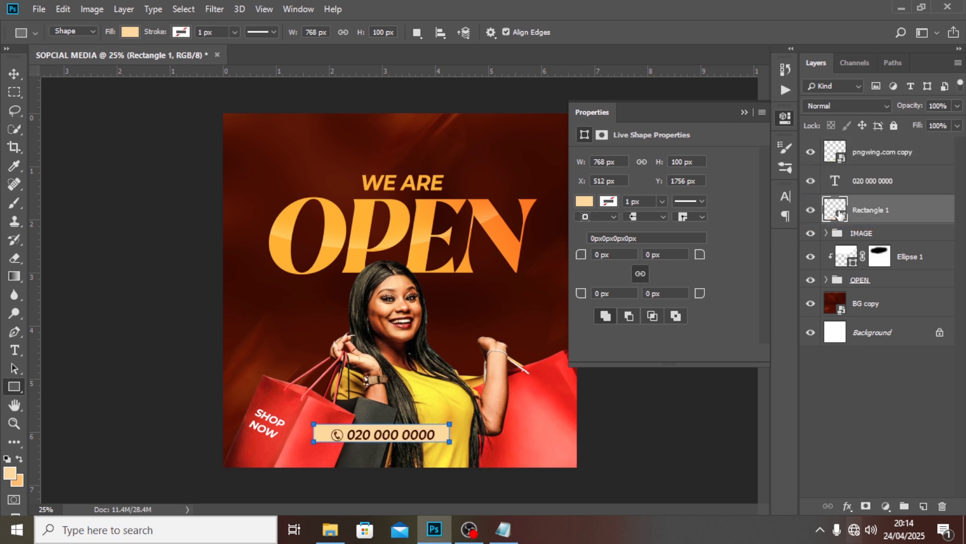
{"action": "double_click", "coordinate": [837, 211]}
{"action": "type", "text": "ffffff"}
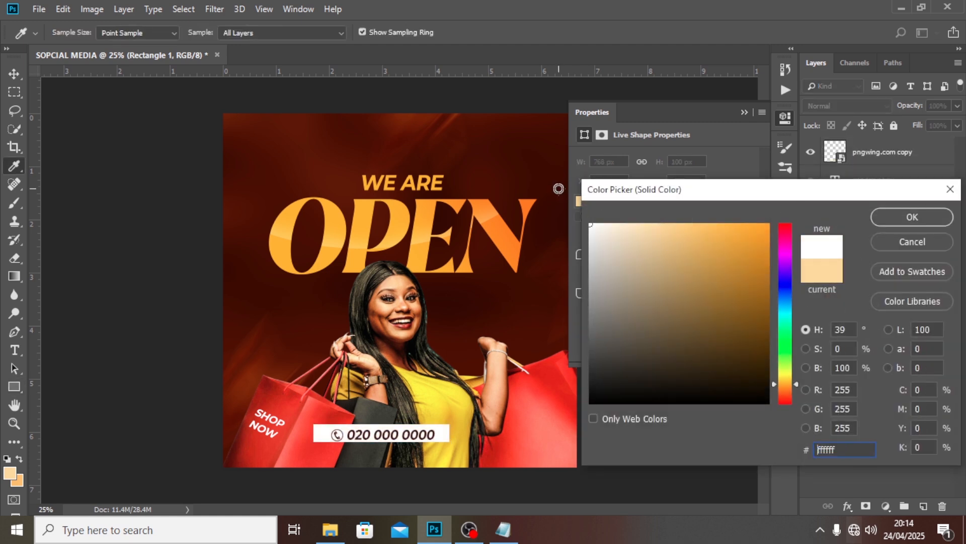
{"action": "left_click", "coordinate": [942, 222]}
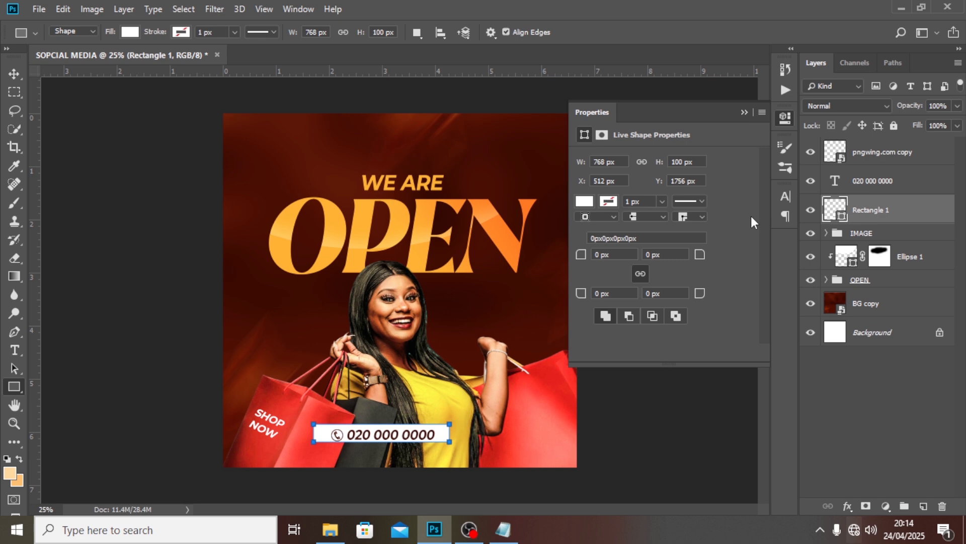
{"action": "key", "text": "ctrl+plus"}
{"action": "key", "text": "ctrl+t"}
Resize the white bar slightly taller and narrower and centre it behind the number
{"action": "scroll", "coordinate": [398, 387], "scroll_direction": "down", "scroll_amount": 2}
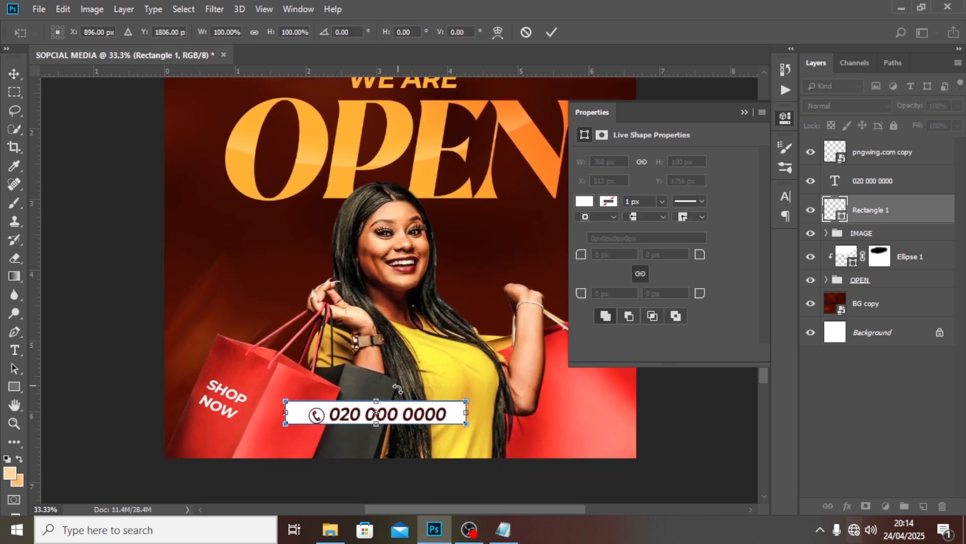
{"action": "left_click_drag", "start_coordinate": [379, 399], "coordinate": [379, 395]}
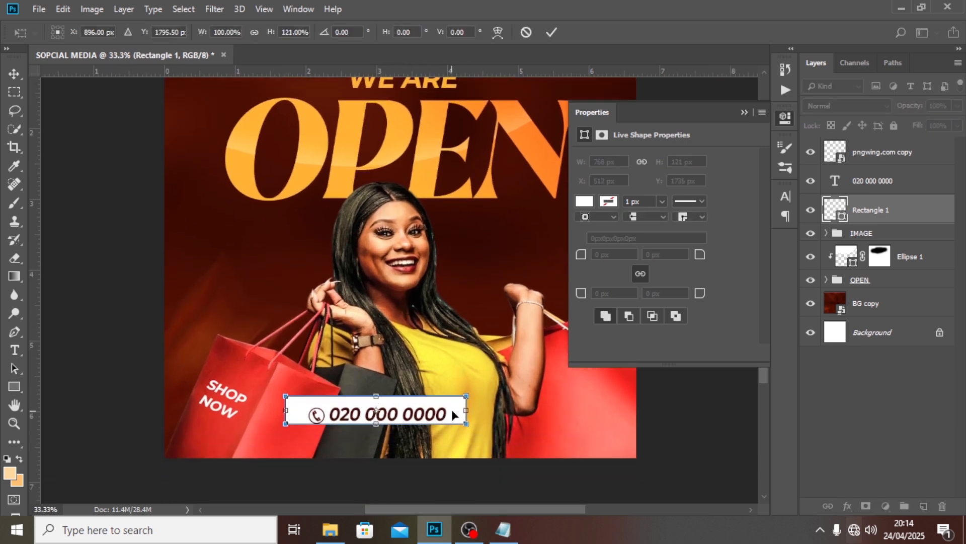
{"action": "left_click_drag", "start_coordinate": [461, 409], "coordinate": [439, 409]}
{"action": "key", "text": "Return"}
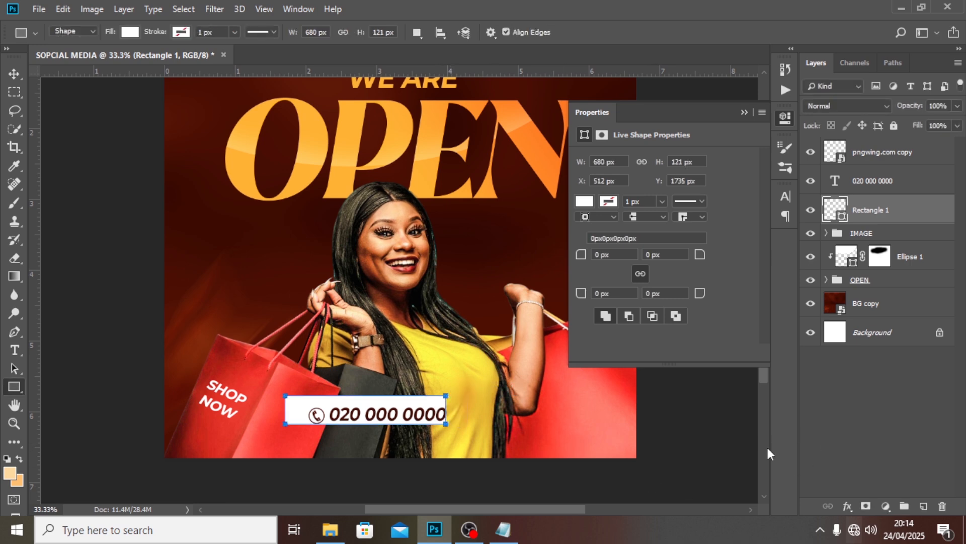
{"action": "key", "text": "ctrl+semicolon"}
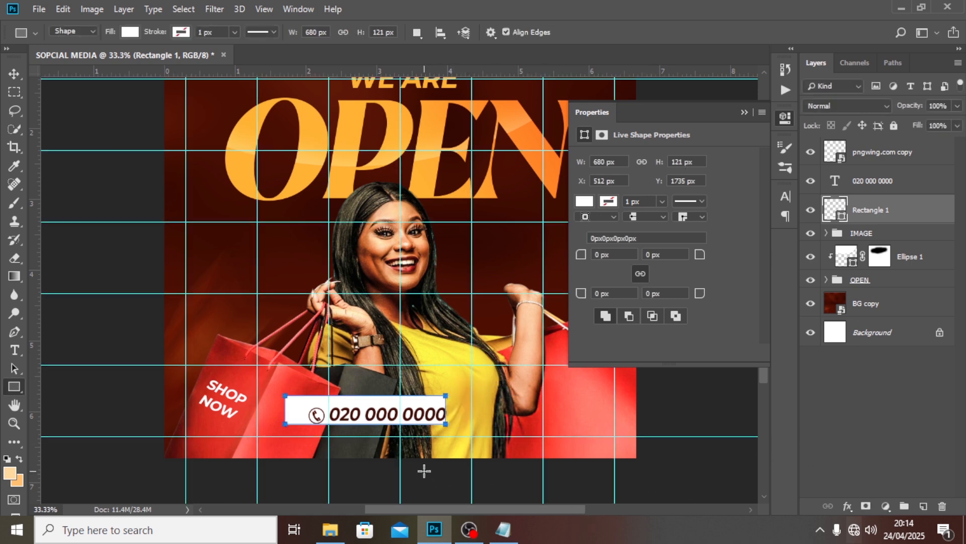
{"action": "key", "text": "v"}
{"action": "left_click_drag", "start_coordinate": [378, 421], "coordinate": [414, 421]}
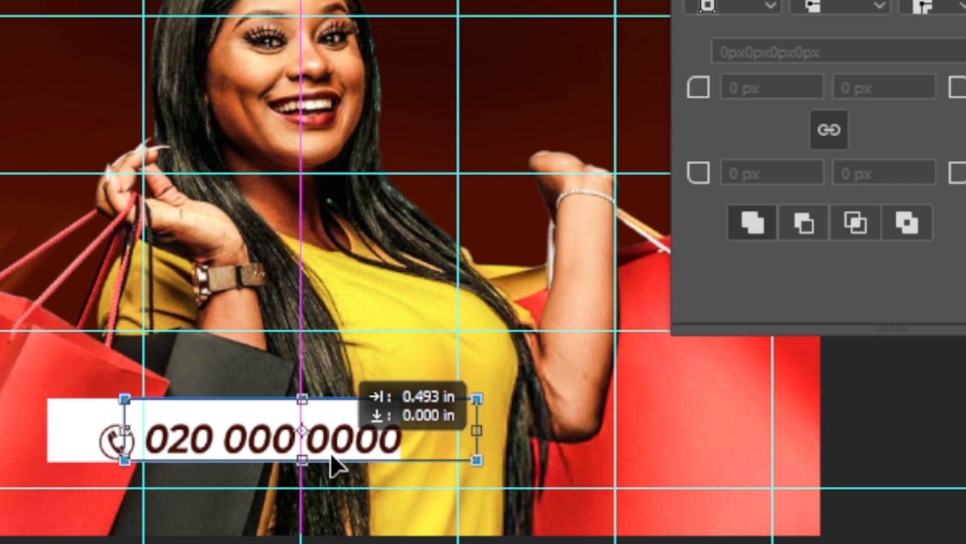
{"action": "left_click_drag", "start_coordinate": [332, 466], "coordinate": [331, 455]}
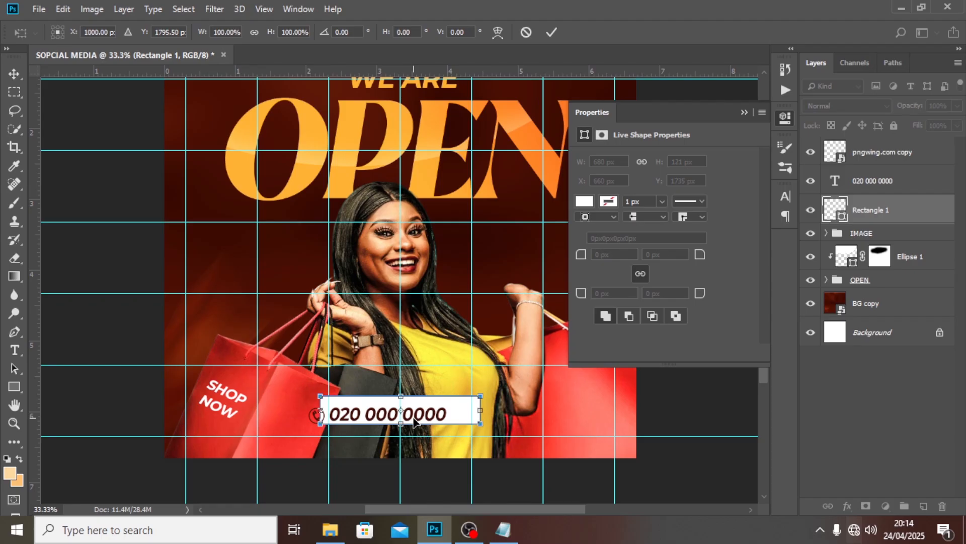
{"action": "key", "text": "u"}
Shift the phone number right inside the box and set the icon right beside it
{"action": "key", "text": "v"}
{"action": "left_click", "coordinate": [873, 180]}
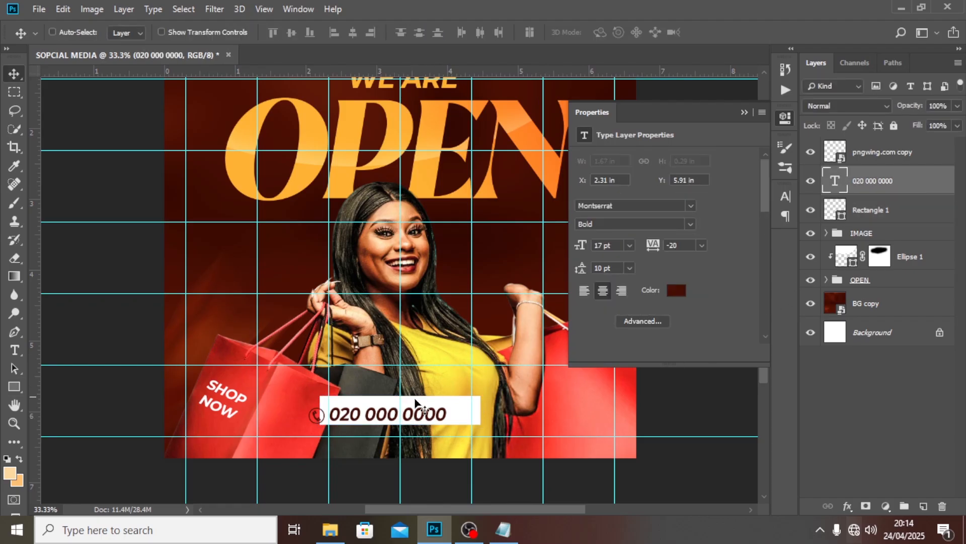
{"action": "left_click_drag", "start_coordinate": [424, 411], "coordinate": [452, 405]}
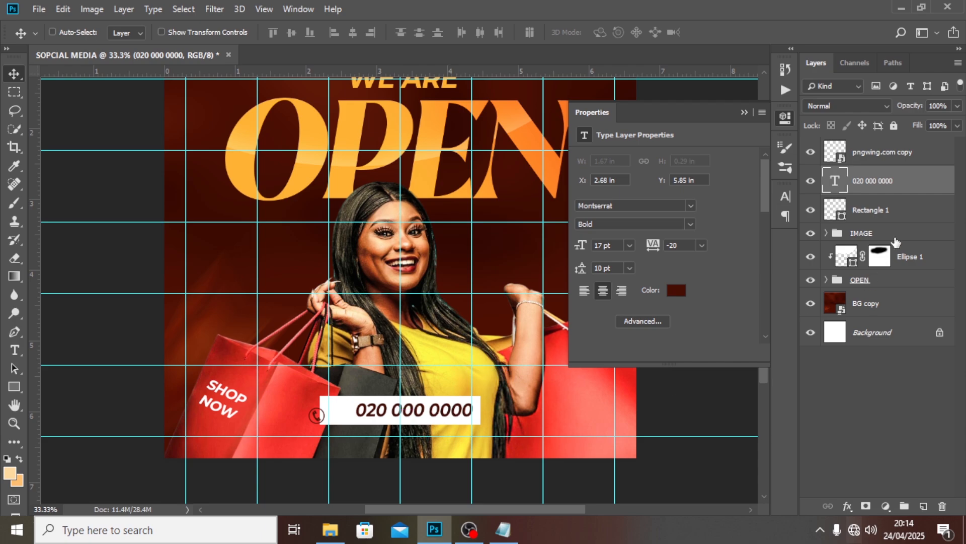
{"action": "left_click", "coordinate": [874, 154]}
{"action": "left_click_drag", "start_coordinate": [355, 412], "coordinate": [379, 403]}
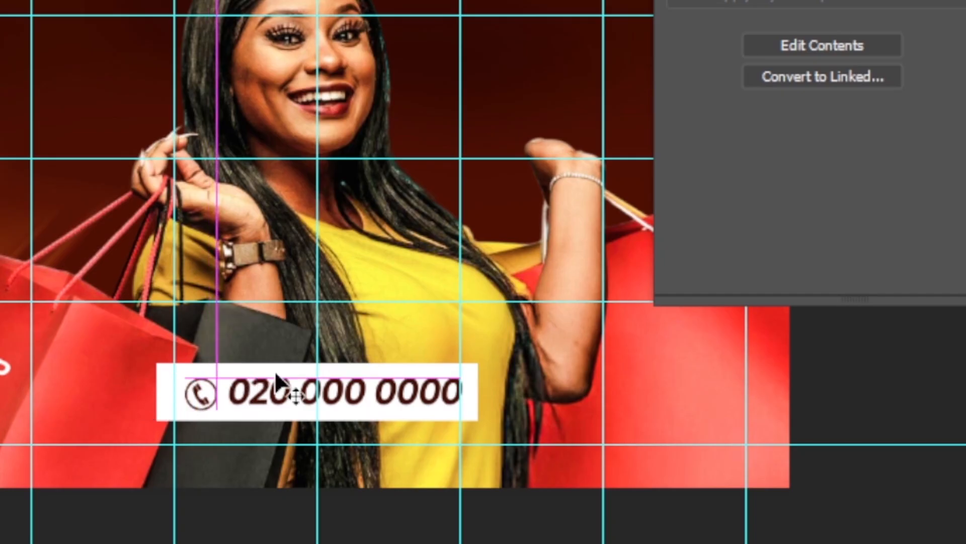
{"action": "left_click_drag", "start_coordinate": [276, 377], "coordinate": [277, 377]}
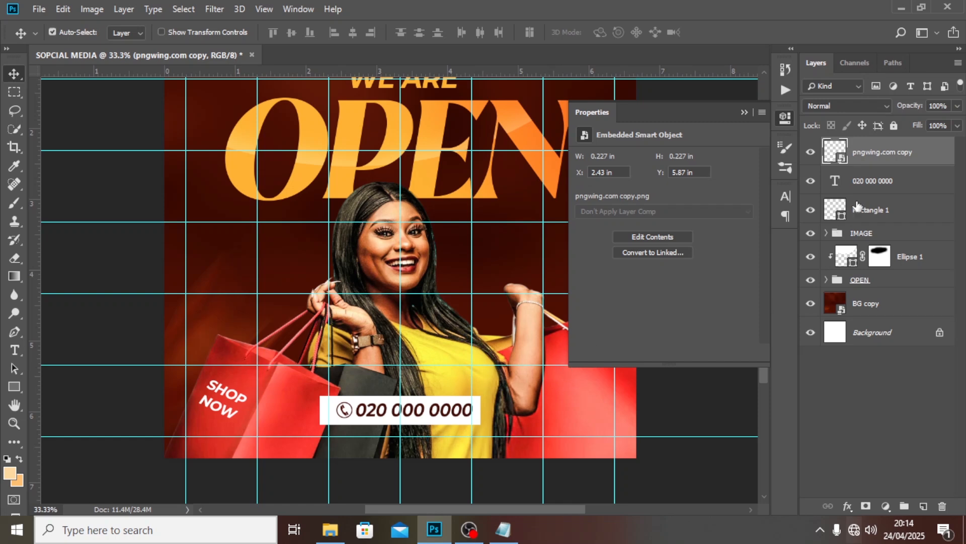
Nudge the icon and number together into final position and hide the guides
{"action": "left_click", "coordinate": [867, 182], "text": "shift"}
{"action": "key", "text": "ctrl+t"}
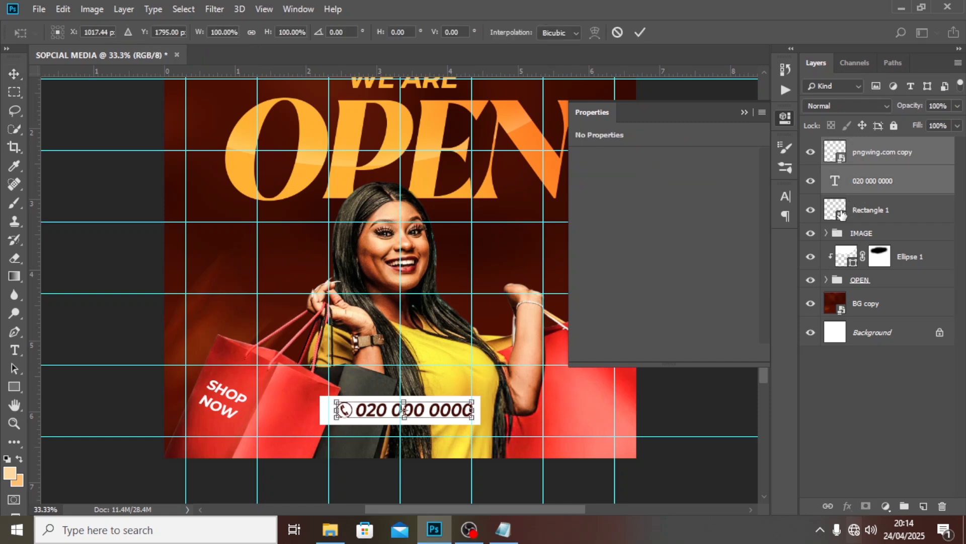
{"action": "key", "text": "Left"}
{"action": "key", "text": "Left"}
{"action": "key", "text": "Left"}
{"action": "key", "text": "Left"}
{"action": "key", "text": "Left"}
{"action": "key", "text": "Left"}
{"action": "key", "text": "Down"}
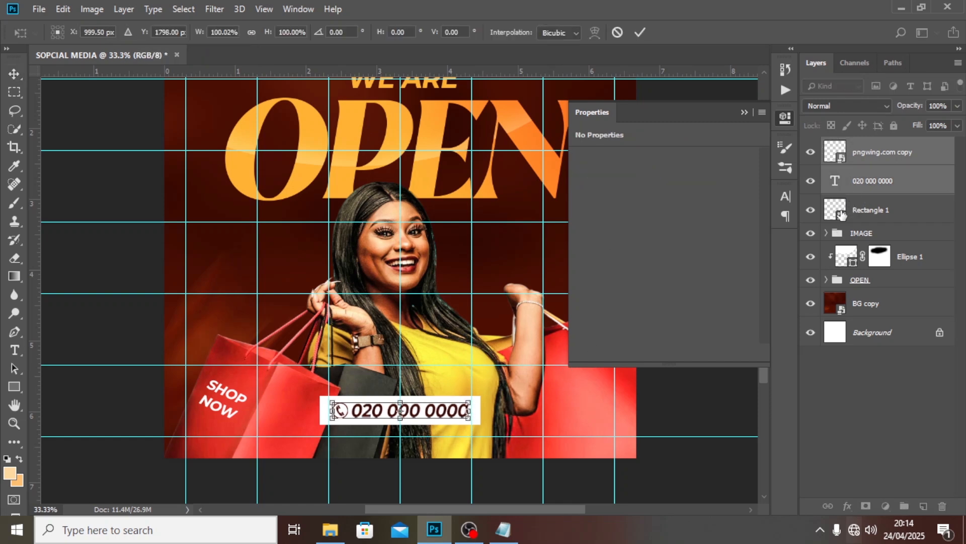
{"action": "key", "text": "Return"}
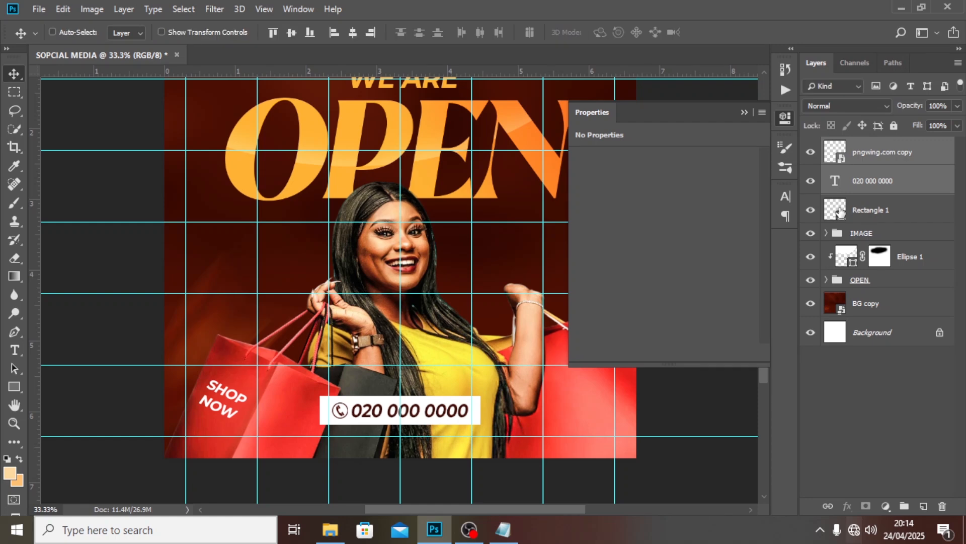
{"action": "key", "text": "ctrl+semicolon"}
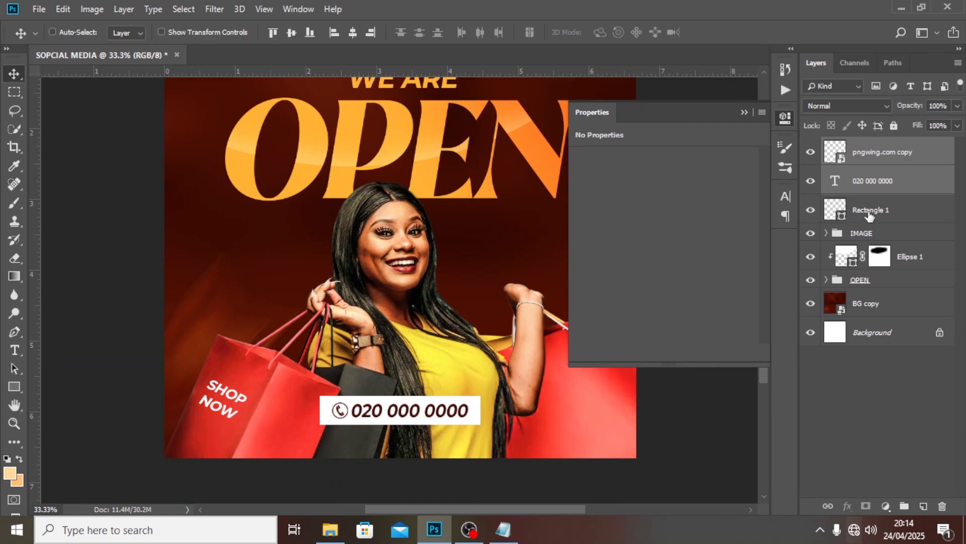
{"action": "left_click", "coordinate": [858, 208]}
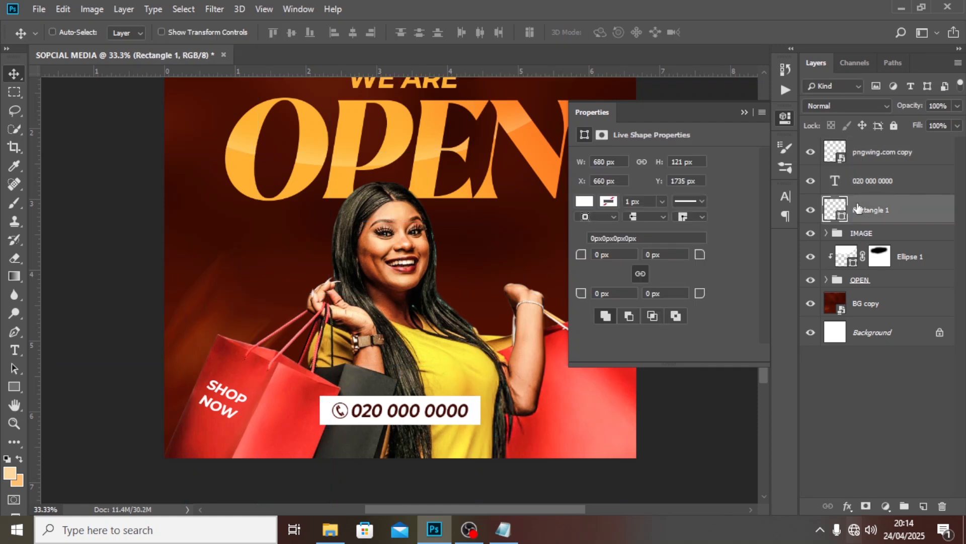
Give the white box a 60 px corner radius
{"action": "left_click", "coordinate": [811, 210]}
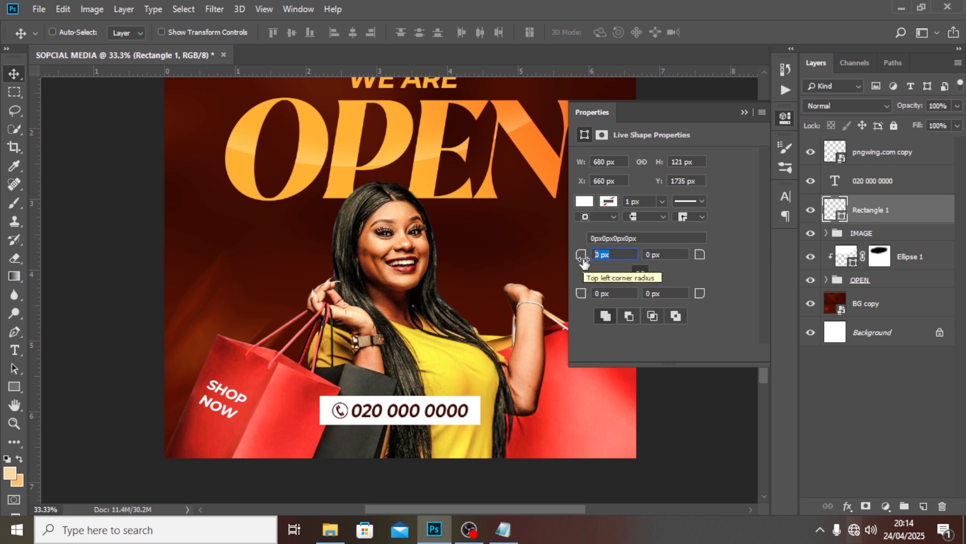
{"action": "type", "text": "60"}
{"action": "key", "text": "Return"}
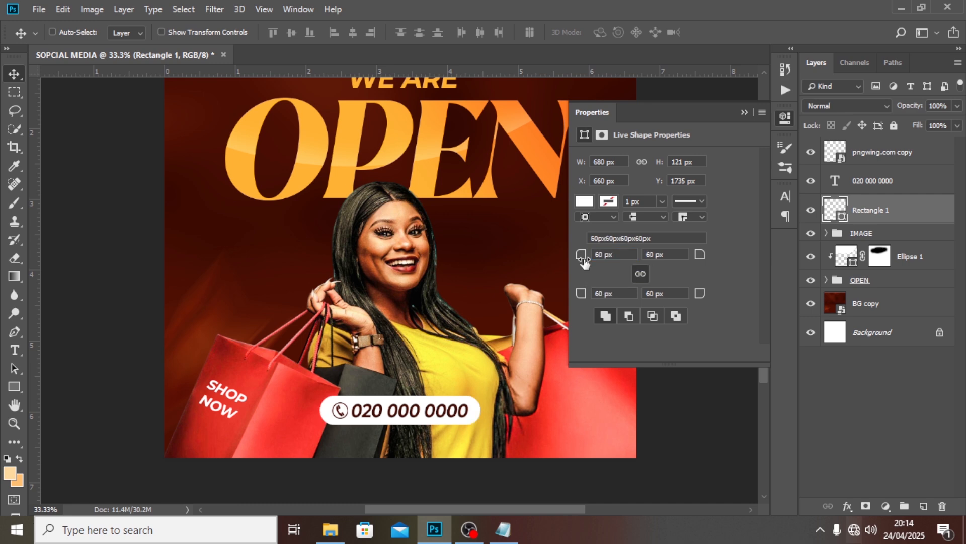
Group the icon, number and box into a group named TEL
{"action": "left_click", "coordinate": [885, 154], "text": "shift"}
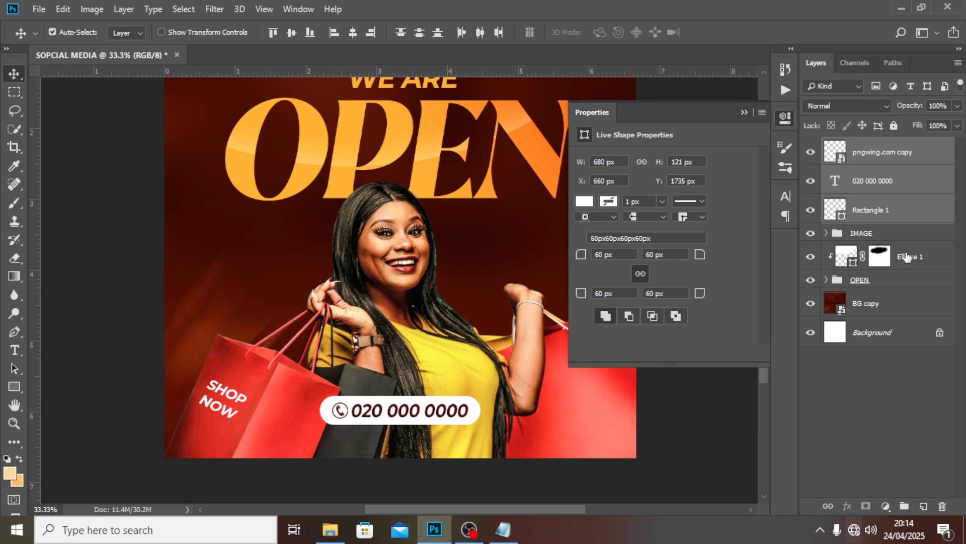
{"action": "key", "text": "ctrl+g"}
{"action": "double_click", "coordinate": [865, 149]}
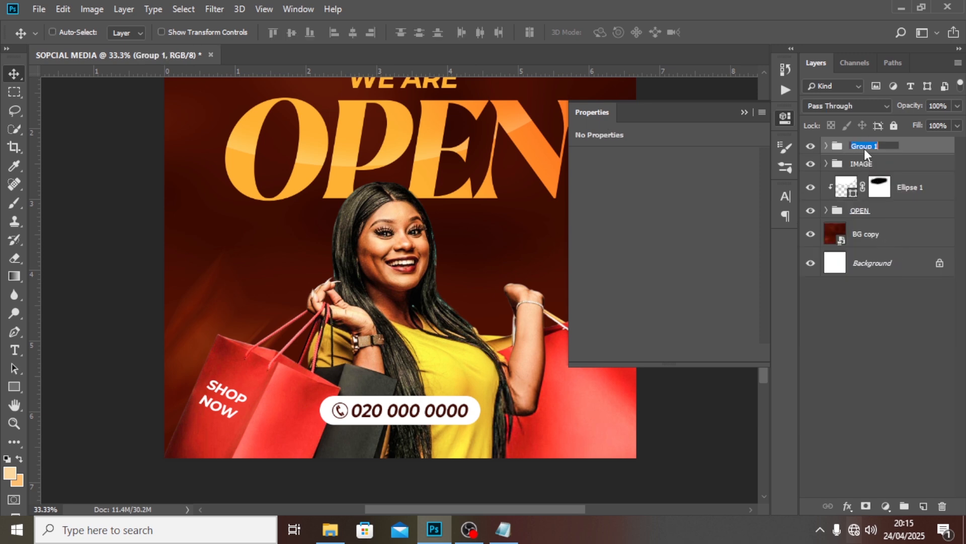
{"action": "type", "text": "TEL"}
{"action": "key", "text": "Return"}
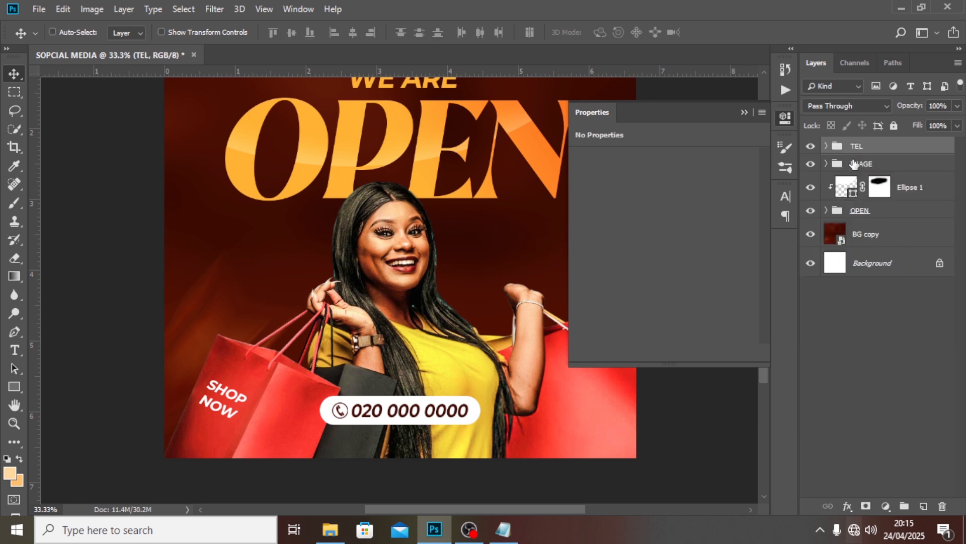
Collapse the Properties panel and fit the whole flyer on screen
{"action": "left_click", "coordinate": [744, 112]}
{"action": "scroll", "coordinate": [763, 266], "scroll_direction": "up", "scroll_amount": 4}
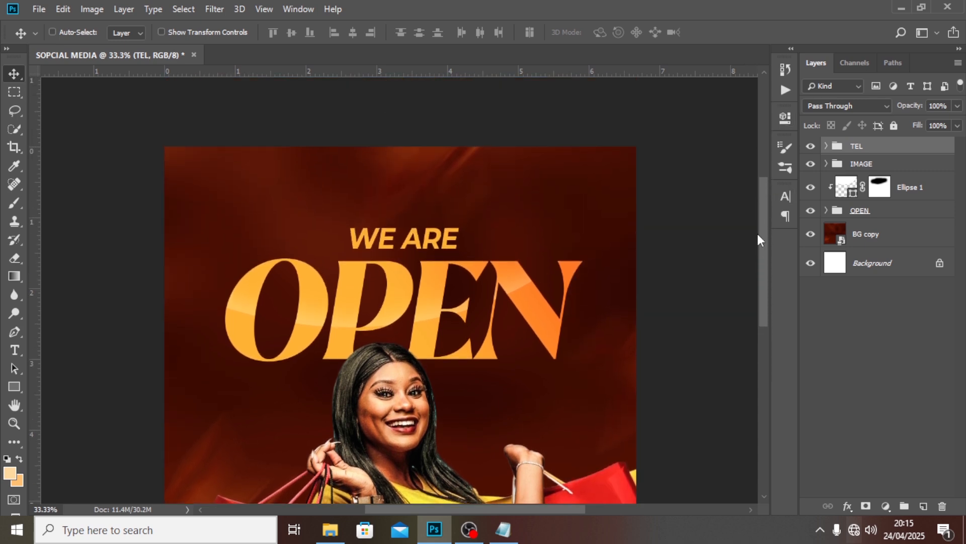
{"action": "key", "text": "ctrl+0"}
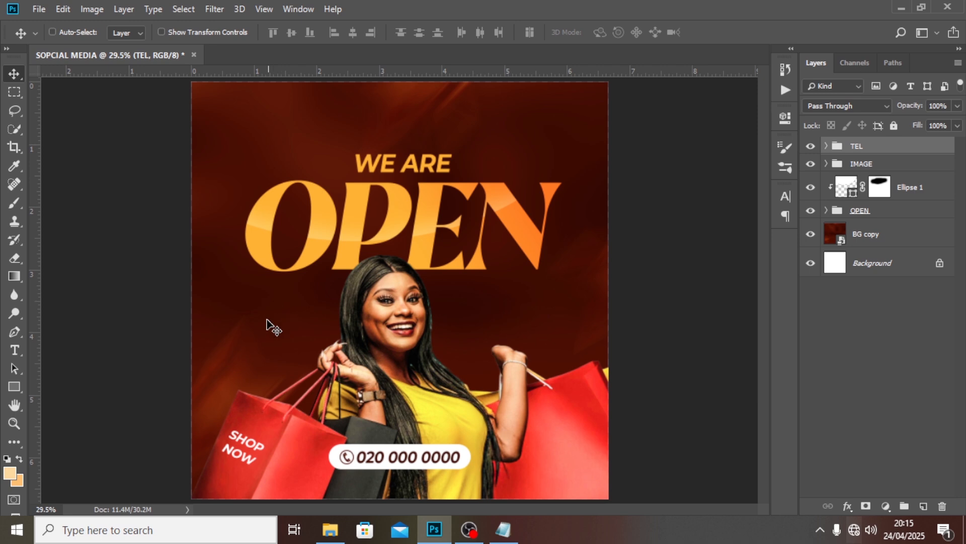
Paste the three-line product list from Notepad as a new text layer near the woman's face
{"action": "left_click", "coordinate": [504, 533]}
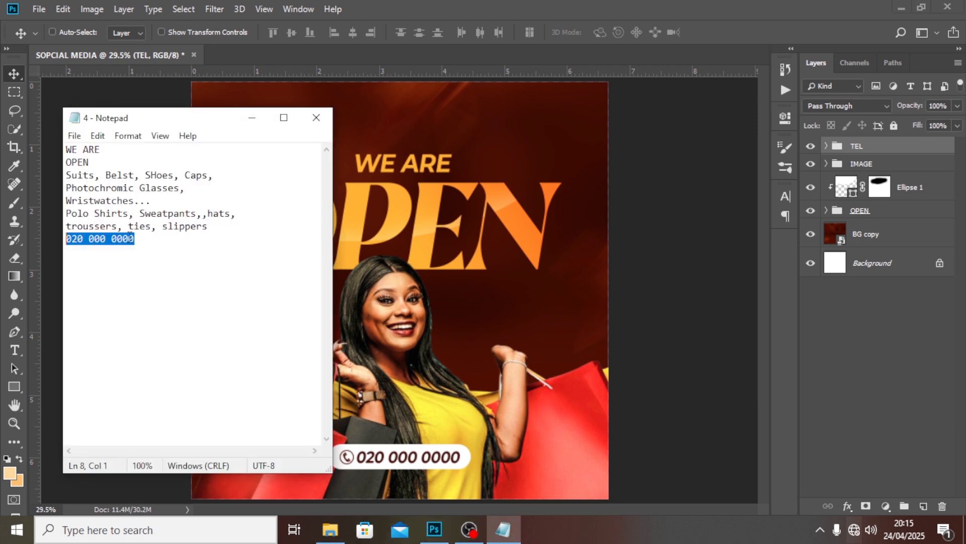
{"action": "left_click_drag", "start_coordinate": [156, 196], "coordinate": [63, 177]}
{"action": "left_click", "coordinate": [411, 6]}
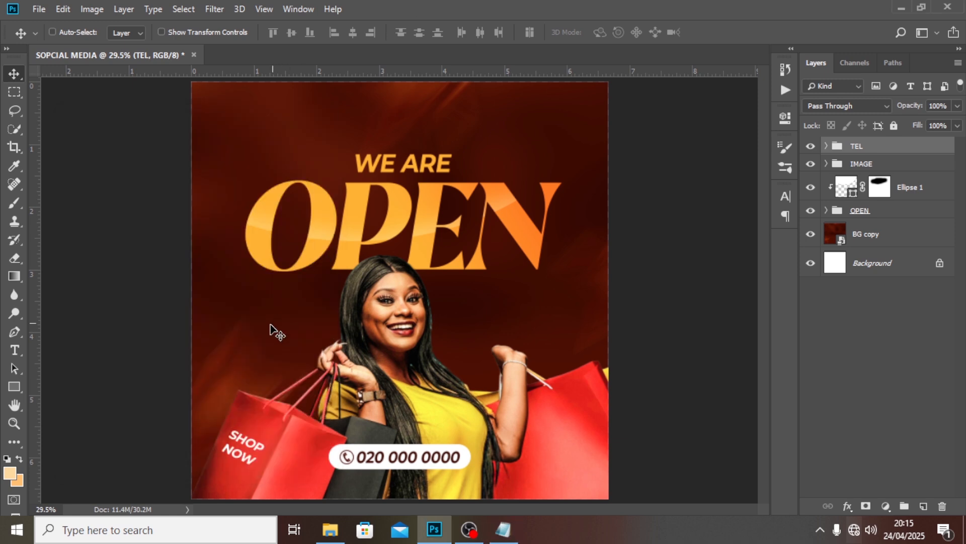
{"action": "key", "text": "t"}
{"action": "left_click", "coordinate": [245, 338]}
{"action": "key", "text": "ctrl+v"}
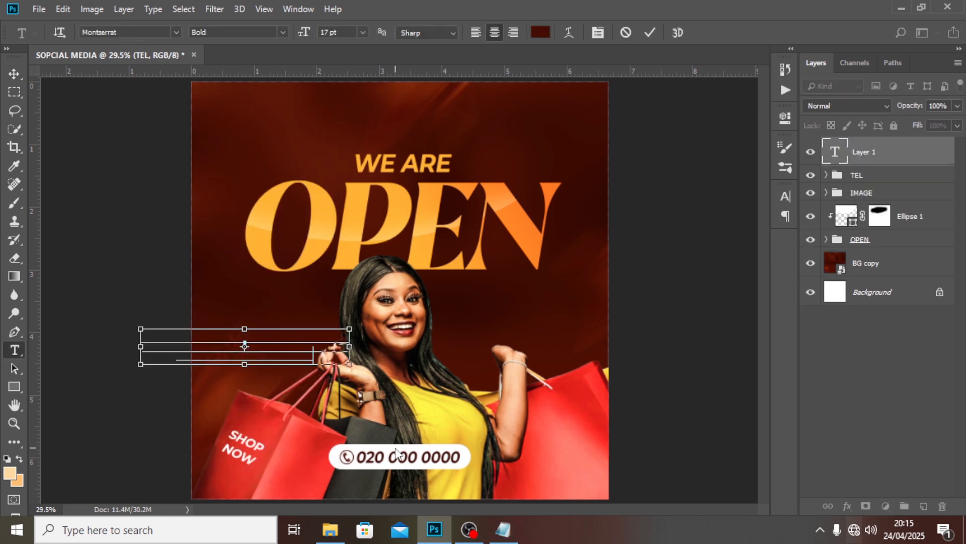
{"action": "left_click", "coordinate": [889, 151]}
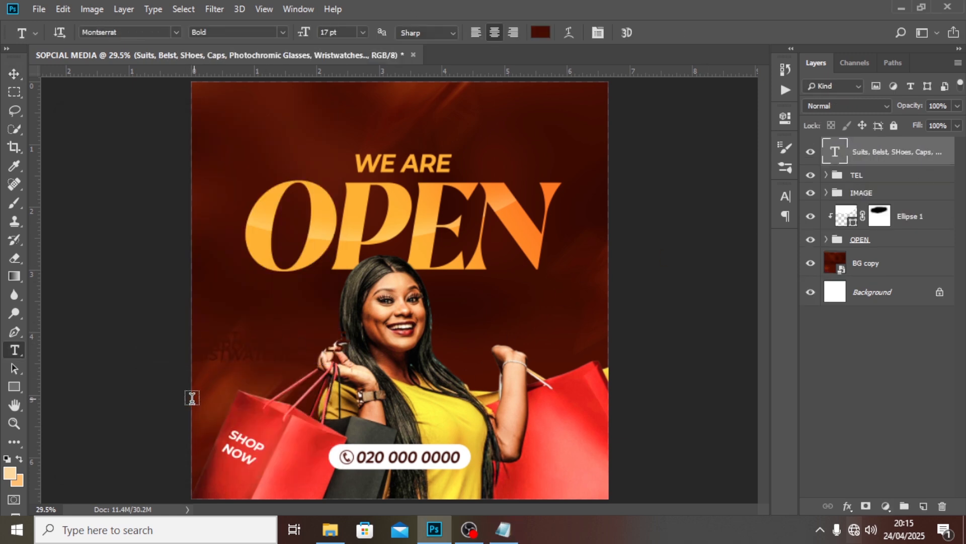
{"action": "key", "text": "v"}
{"action": "left_click_drag", "start_coordinate": [245, 341], "coordinate": [313, 285]}
{"action": "left_click", "coordinate": [786, 196]}
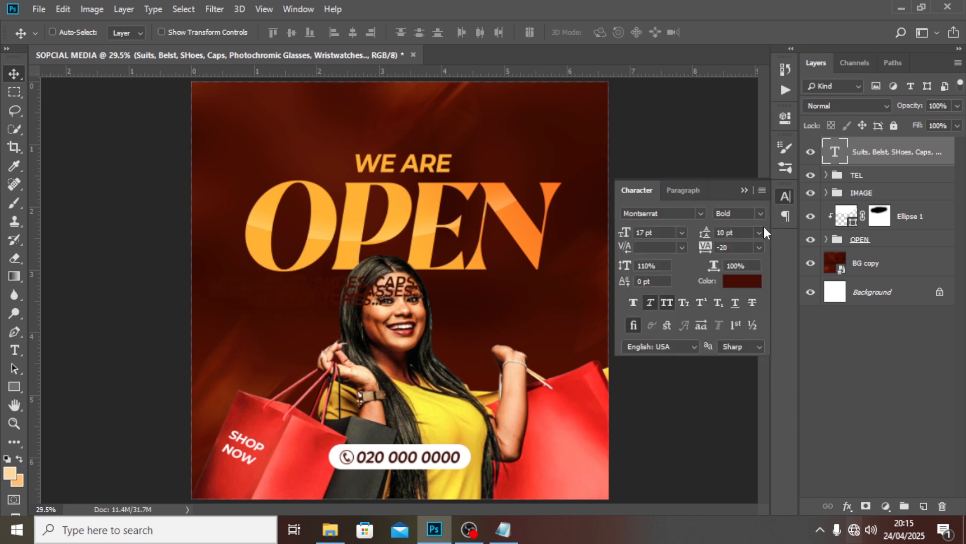
Make the product list white (ffffff), Montserrat Medium, with All Caps off
{"action": "left_click", "coordinate": [742, 281]}
{"action": "type", "text": "ffffff"}
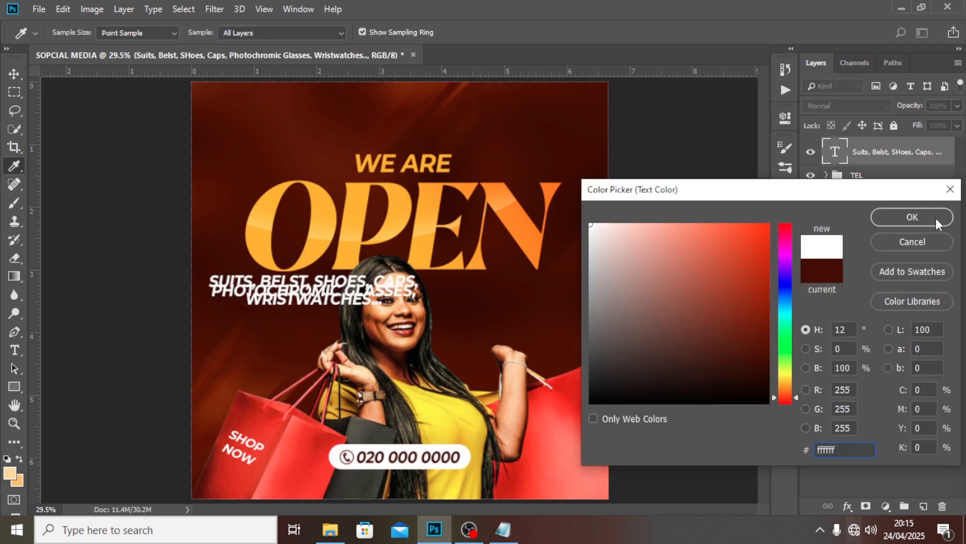
{"action": "left_click", "coordinate": [935, 218]}
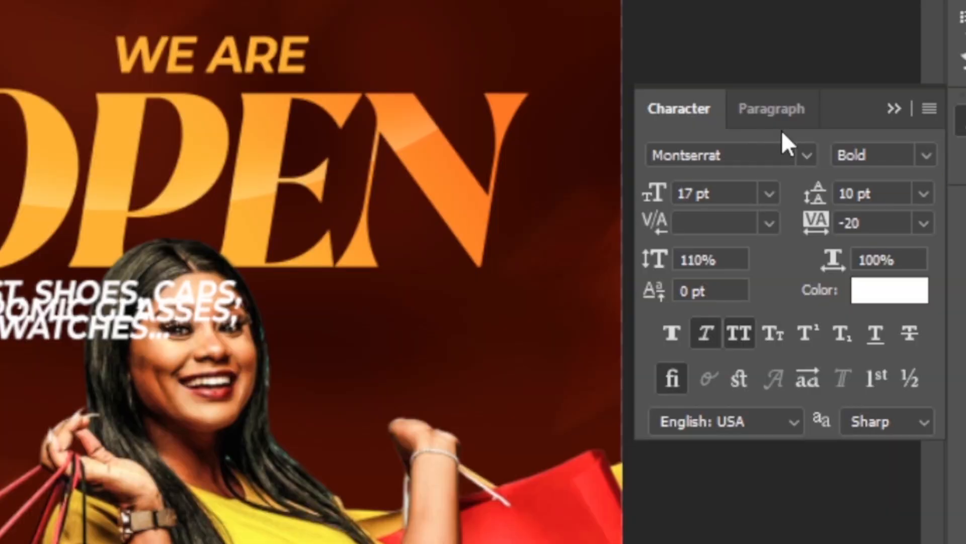
{"action": "left_click", "coordinate": [921, 155]}
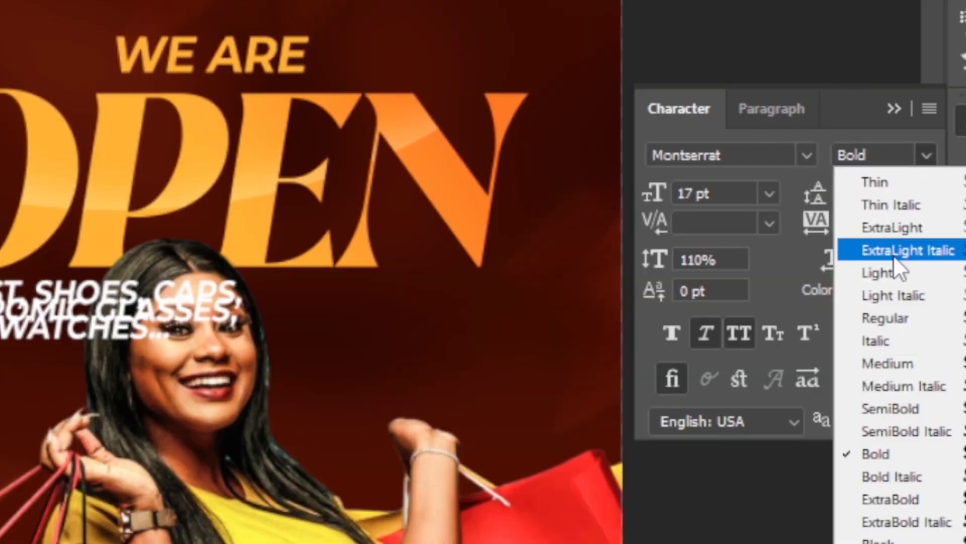
{"action": "left_click", "coordinate": [886, 361]}
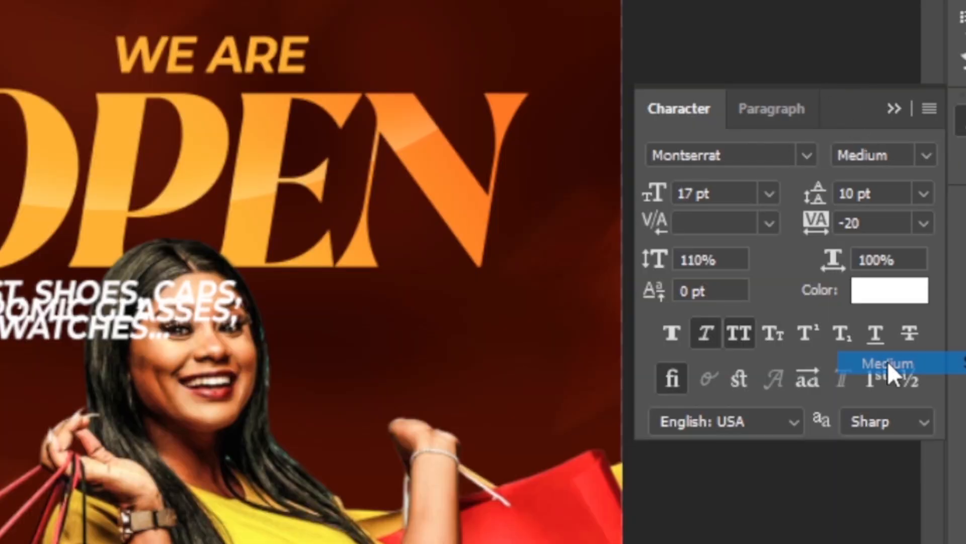
{"action": "left_click", "coordinate": [734, 334]}
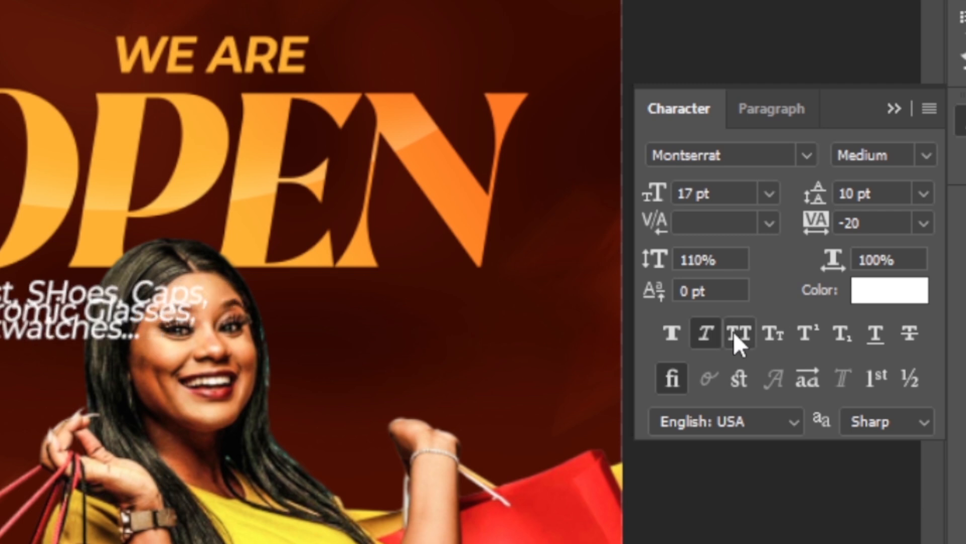
Set the list to 11 pt leading and 9 pt size, left-aligned
{"action": "left_click", "coordinate": [886, 193]}
{"action": "type", "text": "11"}
{"action": "key", "text": "Return"}
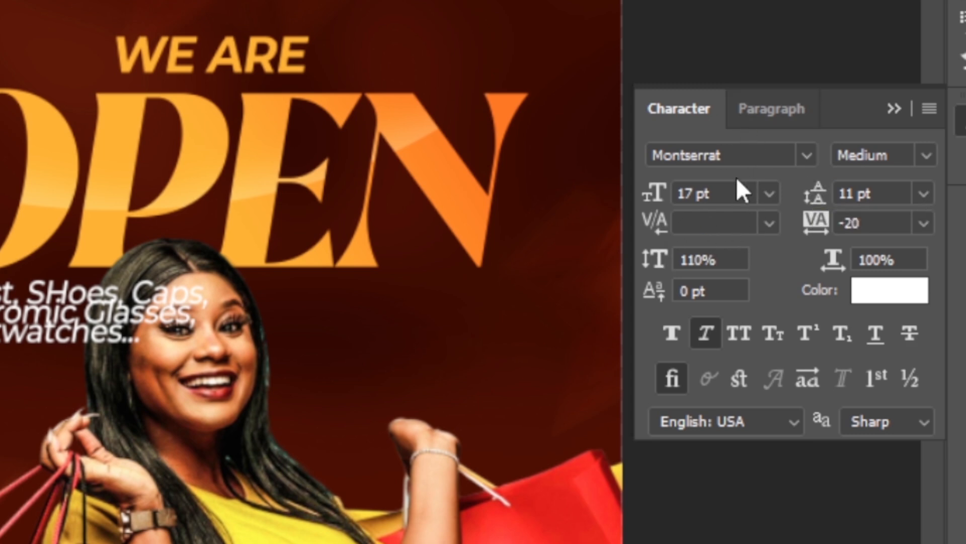
{"action": "left_click_drag", "start_coordinate": [728, 197], "coordinate": [546, 164]}
{"action": "type", "text": "9"}
{"action": "key", "text": "Return"}
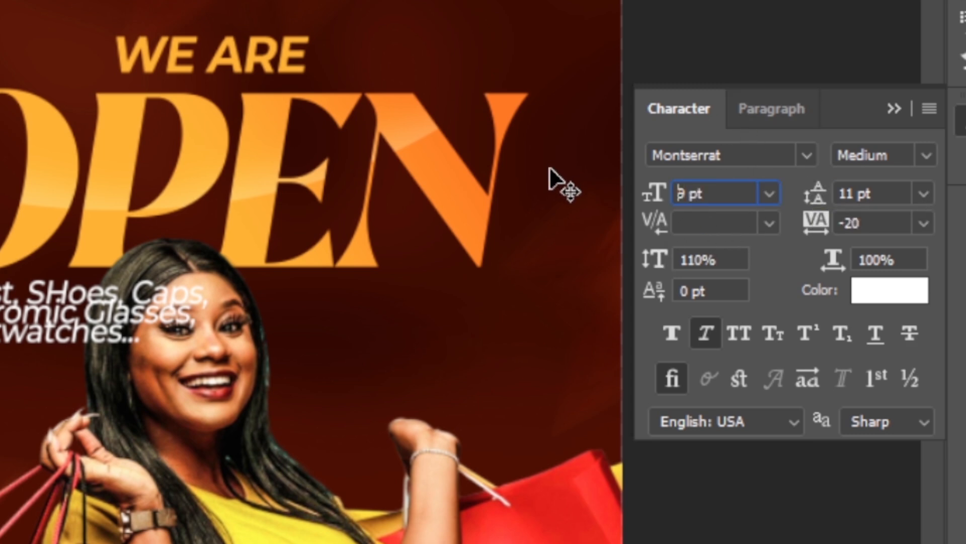
{"action": "left_click", "coordinate": [787, 126]}
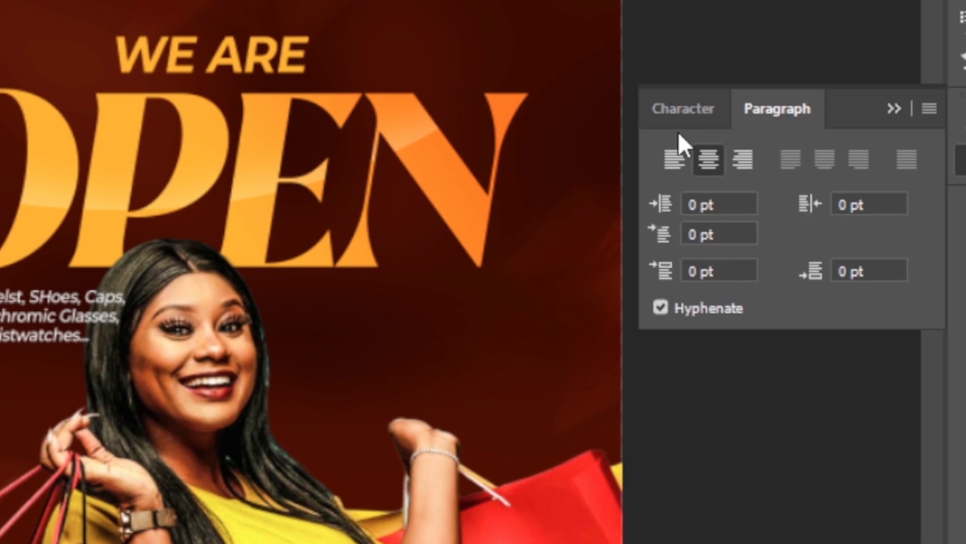
{"action": "left_click", "coordinate": [668, 158]}
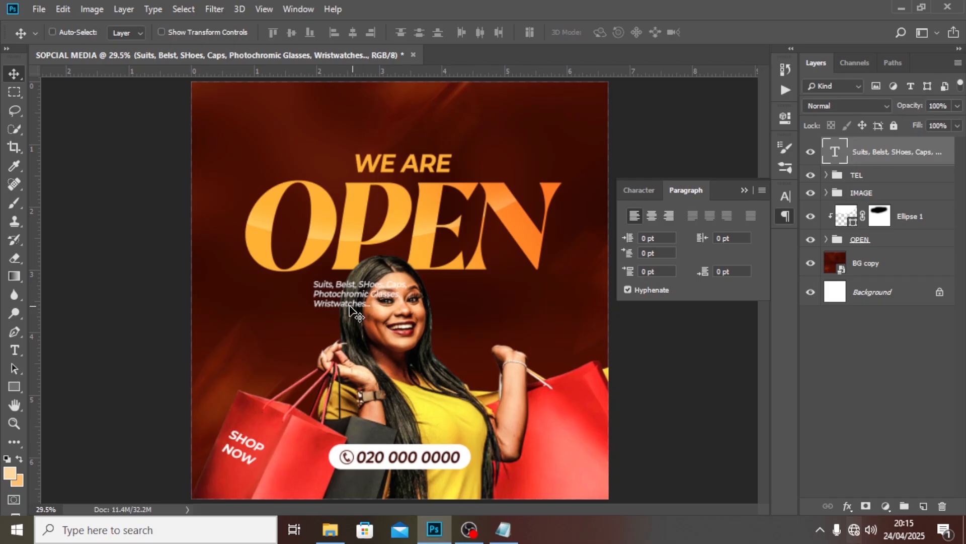
Nudge the product list slightly left and duplicate its text layer
{"action": "left_click_drag", "start_coordinate": [199, 305], "coordinate": [271, 305]}
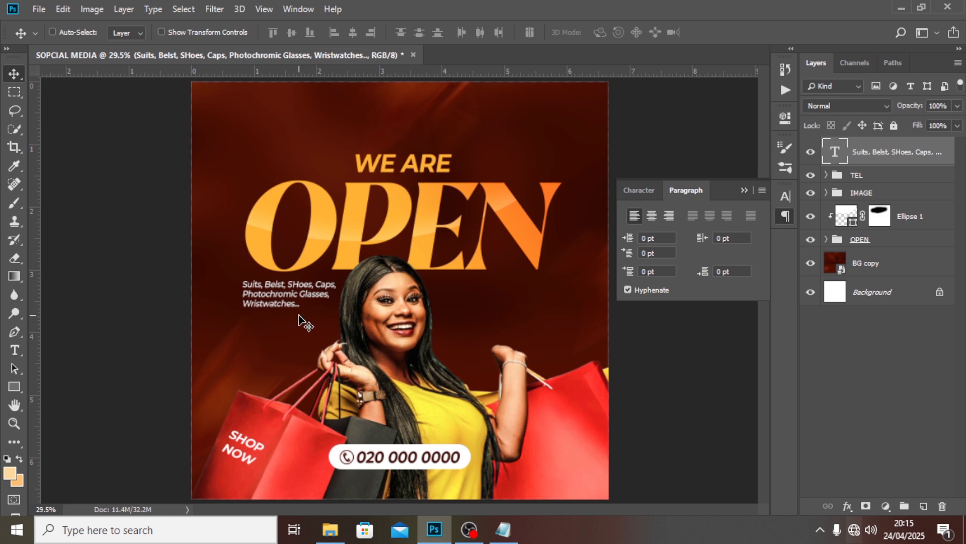
{"action": "left_click_drag", "start_coordinate": [294, 309], "coordinate": [301, 316]}
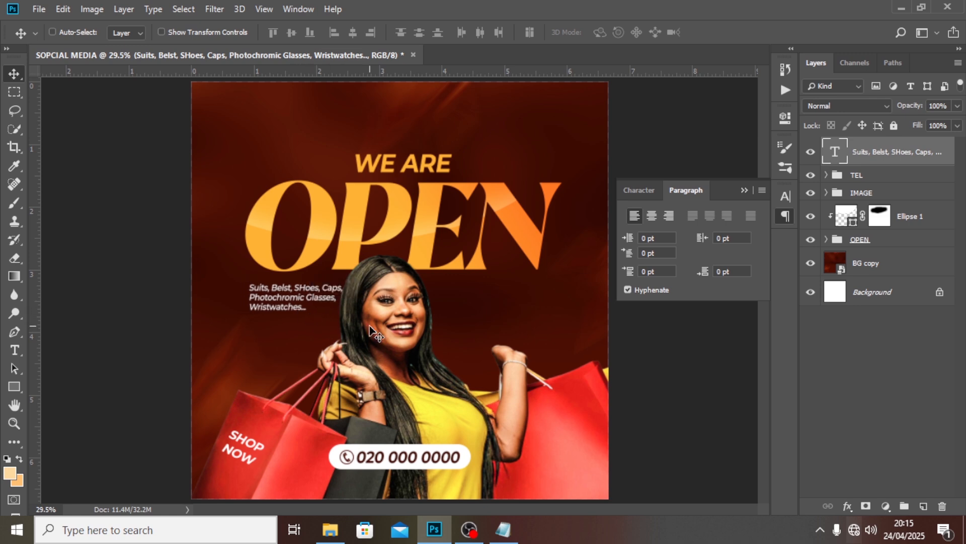
{"action": "left_click", "coordinate": [638, 191]}
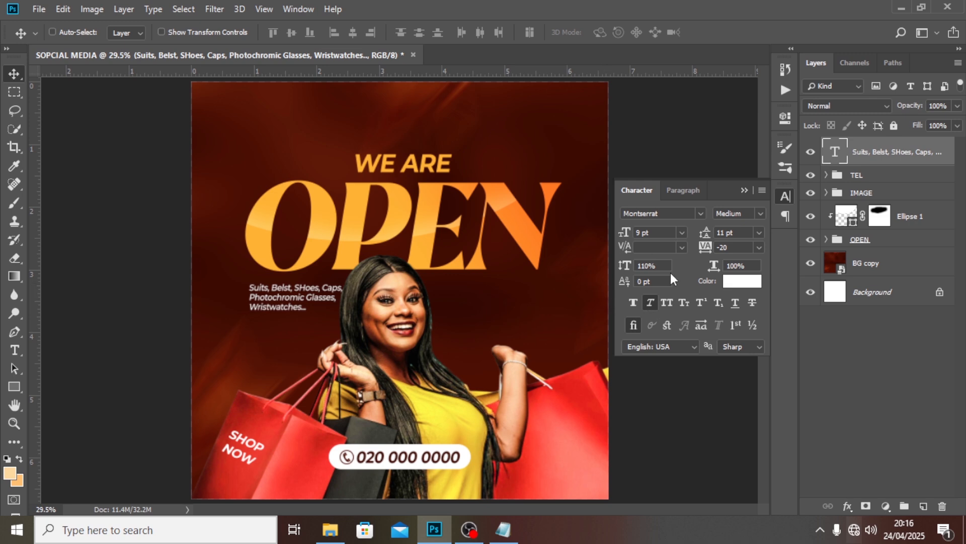
{"action": "key", "text": "shift+Left"}
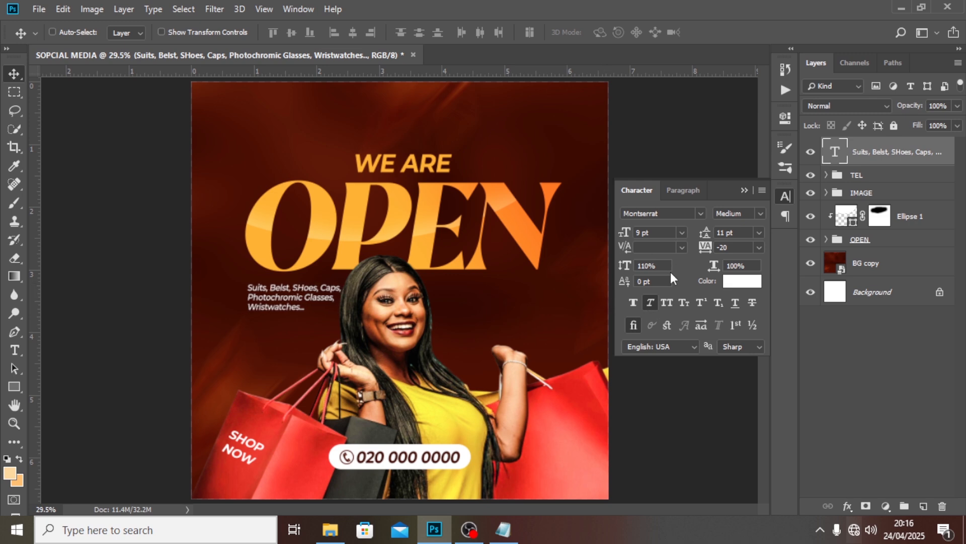
{"action": "key", "text": "shift+Left"}
{"action": "key", "text": "shift+Left"}
{"action": "key", "text": "shift+Left"}
{"action": "key", "text": "shift+Left"}
{"action": "key", "text": "shift+Left"}
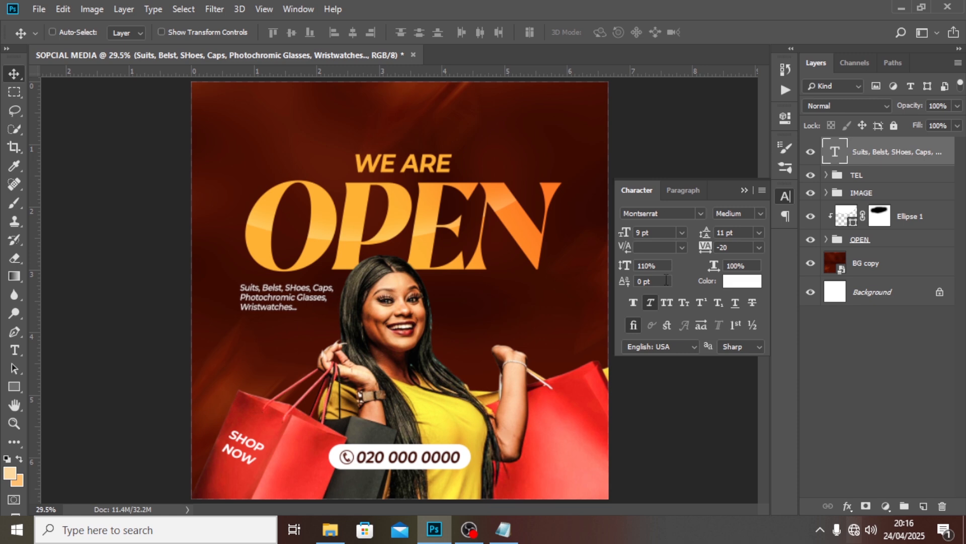
{"action": "key", "text": "ctrl+j"}
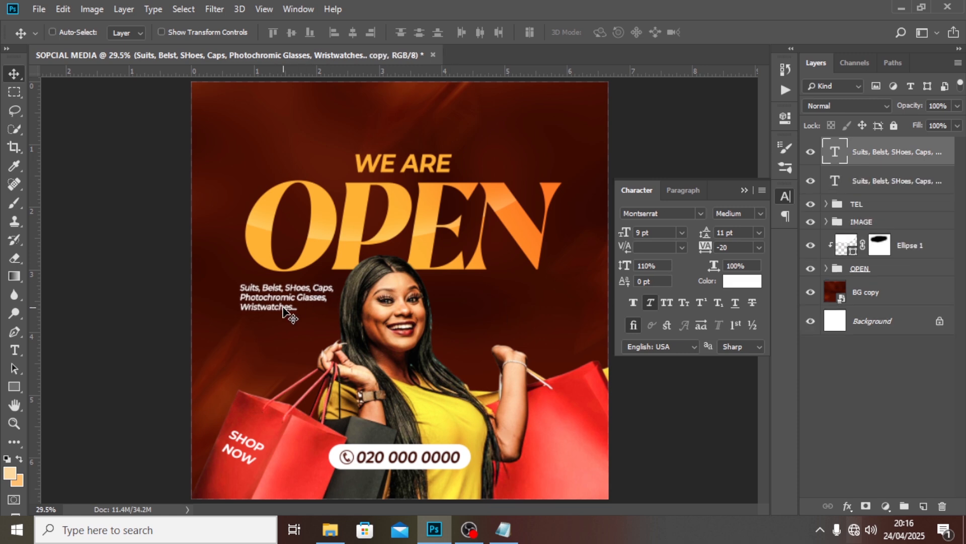
Move the duplicate right of the woman and replace its text with the Polo Shirts…slippers list
{"action": "left_click_drag", "start_coordinate": [286, 312], "coordinate": [500, 312]}
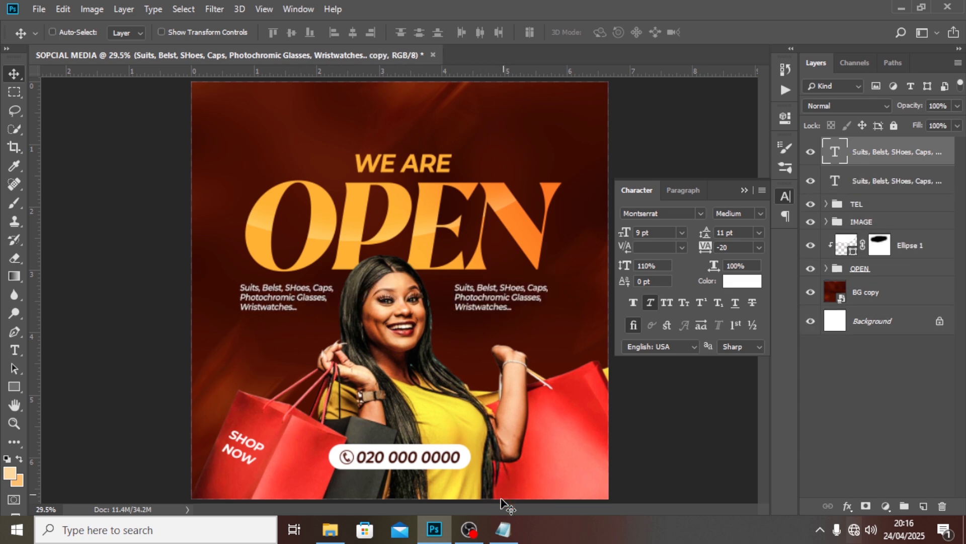
{"action": "left_click", "coordinate": [504, 530]}
{"action": "left_click_drag", "start_coordinate": [207, 228], "coordinate": [60, 209]}
{"action": "key", "text": "ctrl+c"}
{"action": "left_click", "coordinate": [481, 6]}
{"action": "double_click", "coordinate": [831, 153]}
{"action": "key", "text": "ctrl+v"}
{"action": "key", "text": "ctrl+Return"}
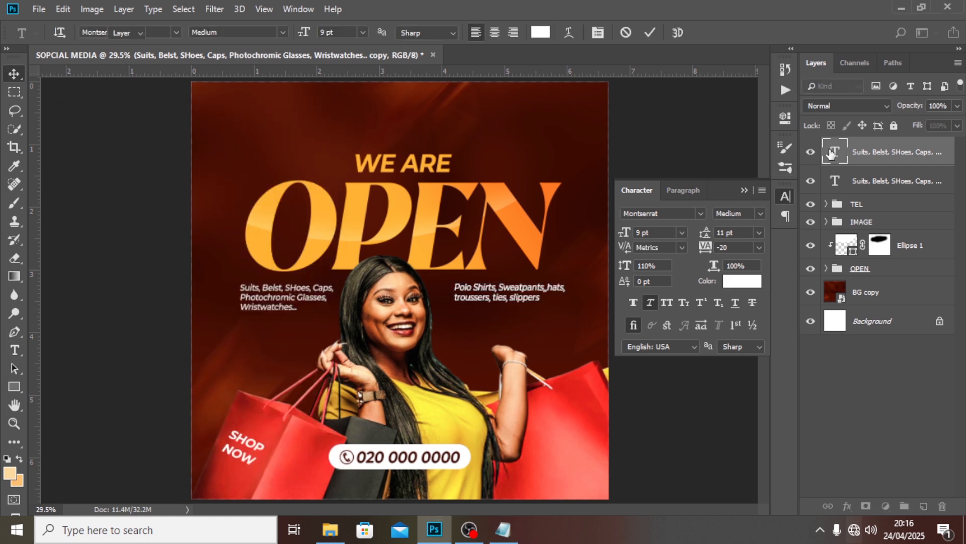
{"action": "left_click_drag", "start_coordinate": [505, 300], "coordinate": [488, 298]}
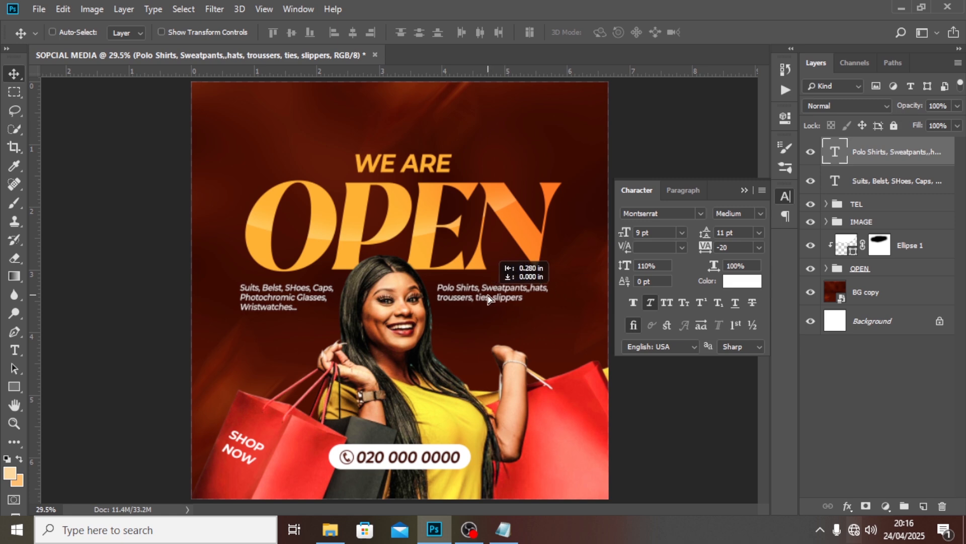
Group the two product list layers together
{"action": "left_click", "coordinate": [878, 180], "text": "ctrl"}
{"action": "key", "text": "ctrl+g"}
{"action": "double_click", "coordinate": [866, 145]}
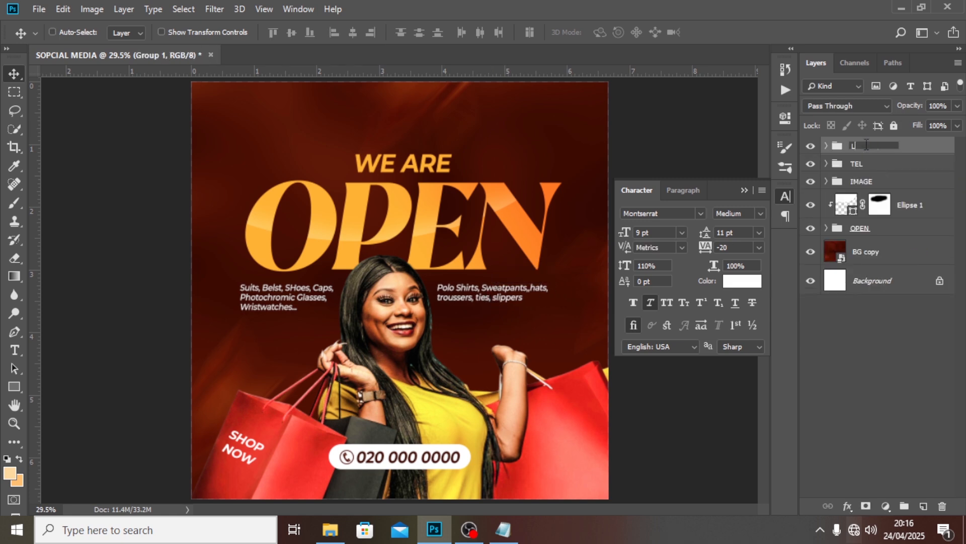
Name the group LIST, move LIST and TEL below IMAGE, and transform them with OPEN
{"action": "key", "text": "Return"}
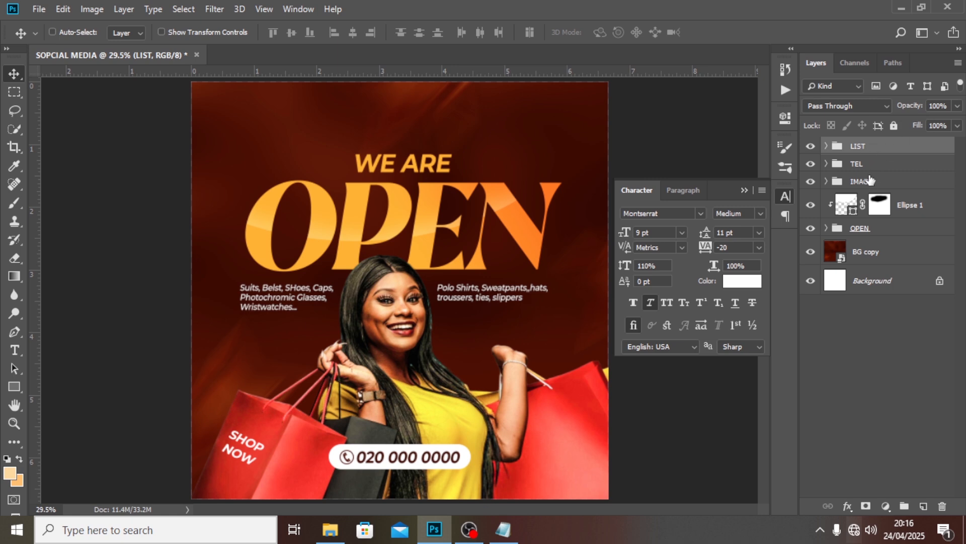
{"action": "left_click", "coordinate": [864, 171], "text": "ctrl"}
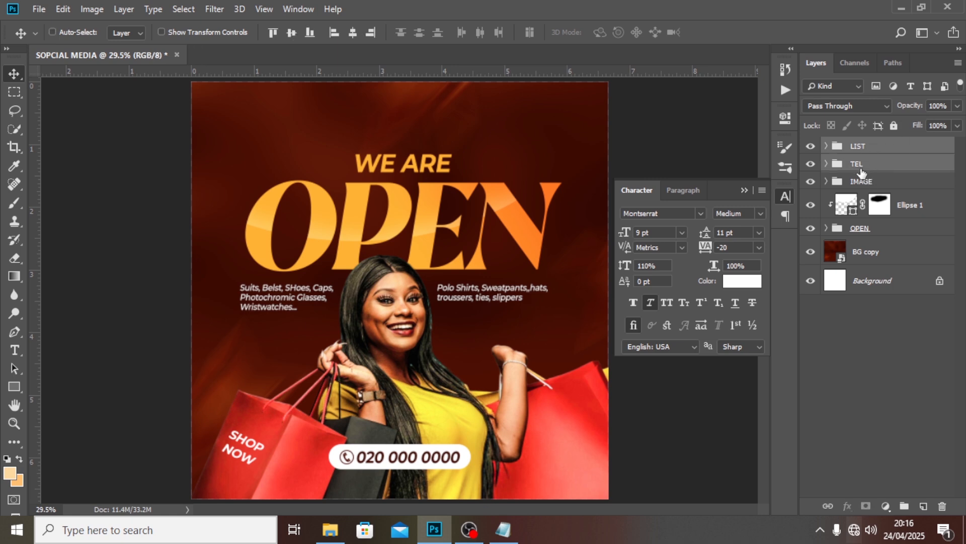
{"action": "left_click_drag", "start_coordinate": [861, 171], "coordinate": [863, 194]}
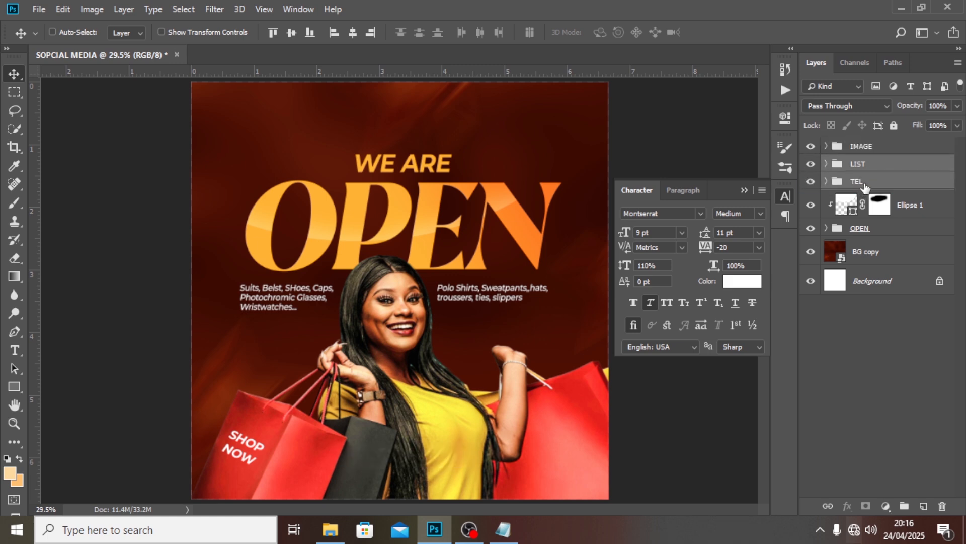
{"action": "left_click", "coordinate": [874, 229], "text": "ctrl"}
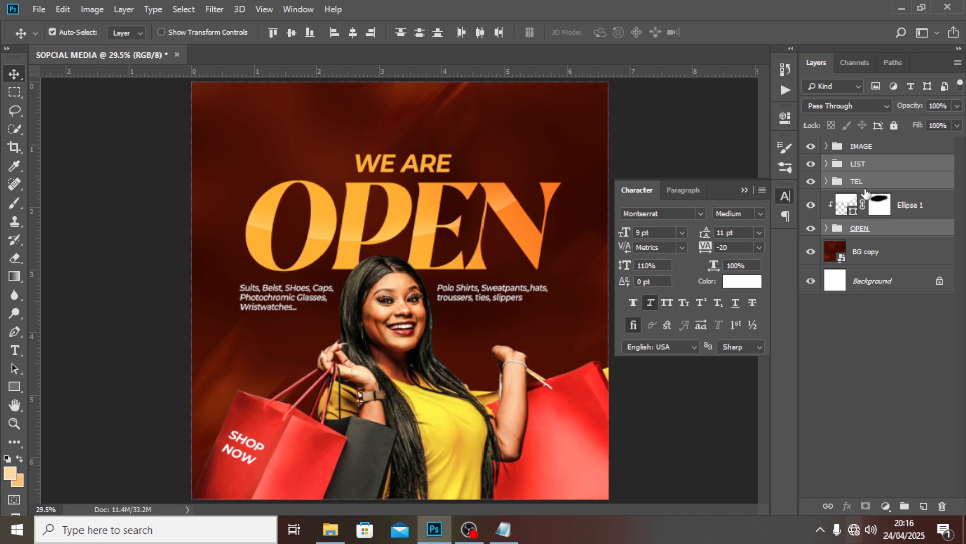
{"action": "key", "text": "ctrl+t"}
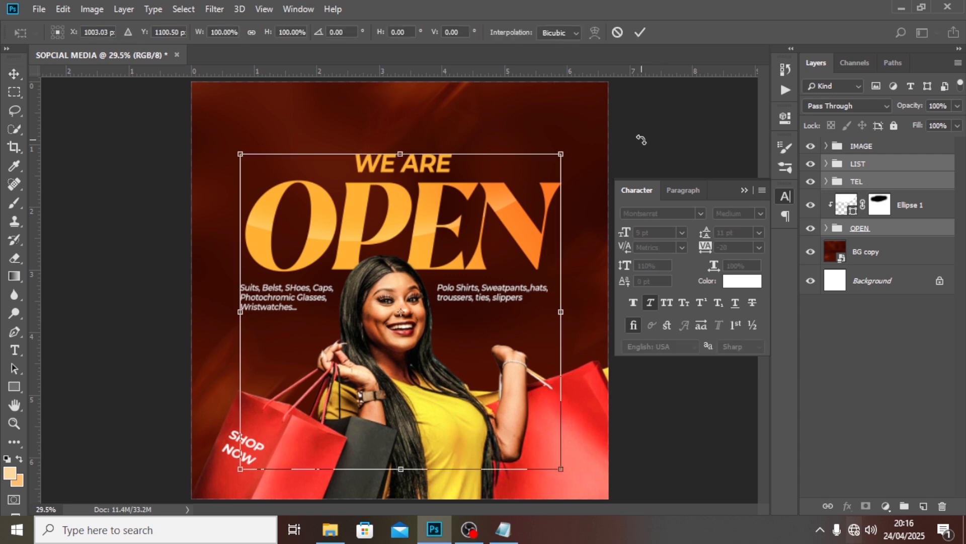
Tilt the WE ARE OPEN heading and both product lists to -5.64° and apply the rotation
{"action": "left_click_drag", "start_coordinate": [590, 149], "coordinate": [591, 114]}
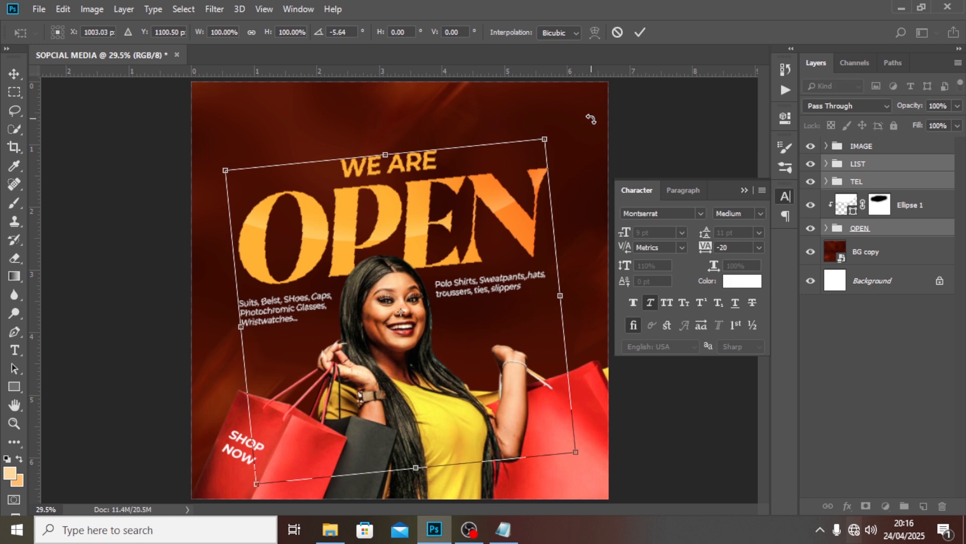
{"action": "key", "text": "ctrl+;"}
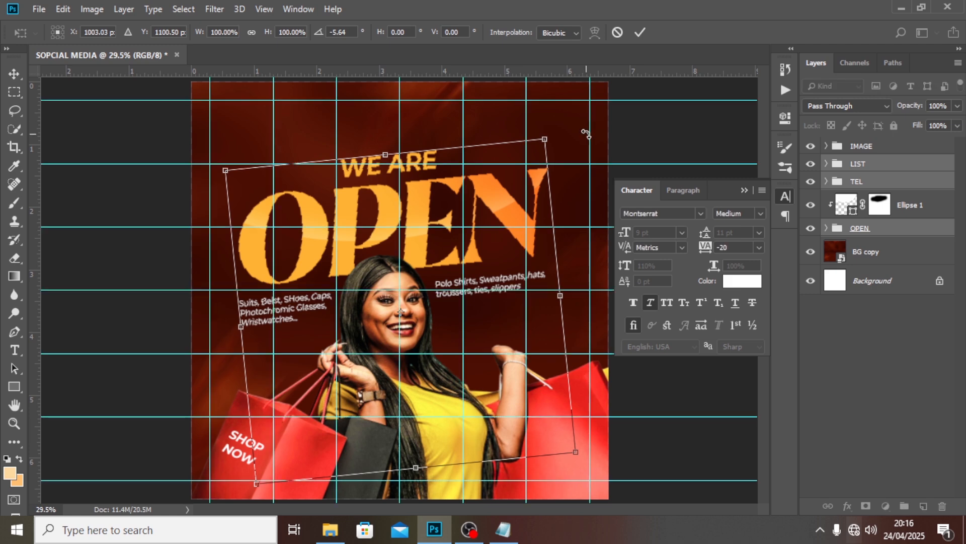
{"action": "key", "text": "Return"}
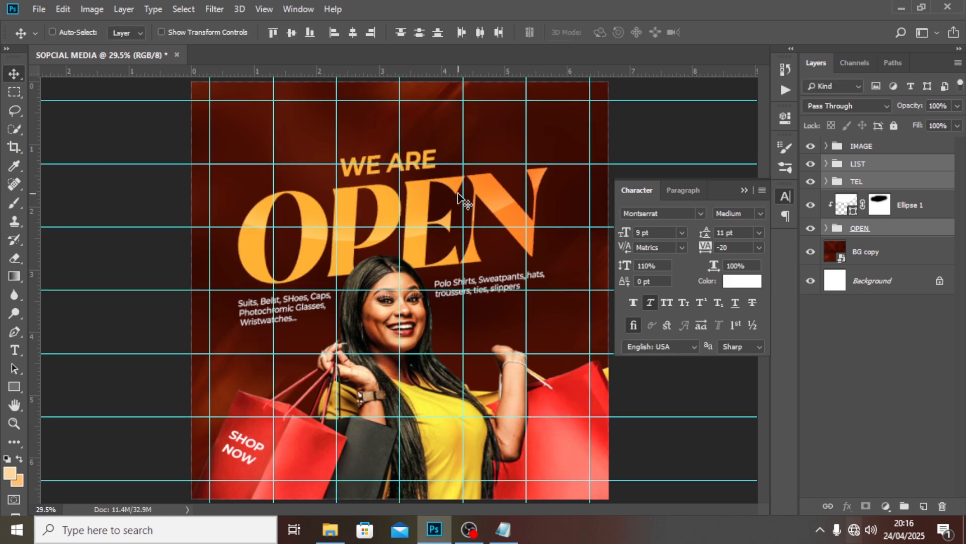
Nudge the tilted texts slightly down and right, then hide the guides
{"action": "key", "text": "shift+Down"}
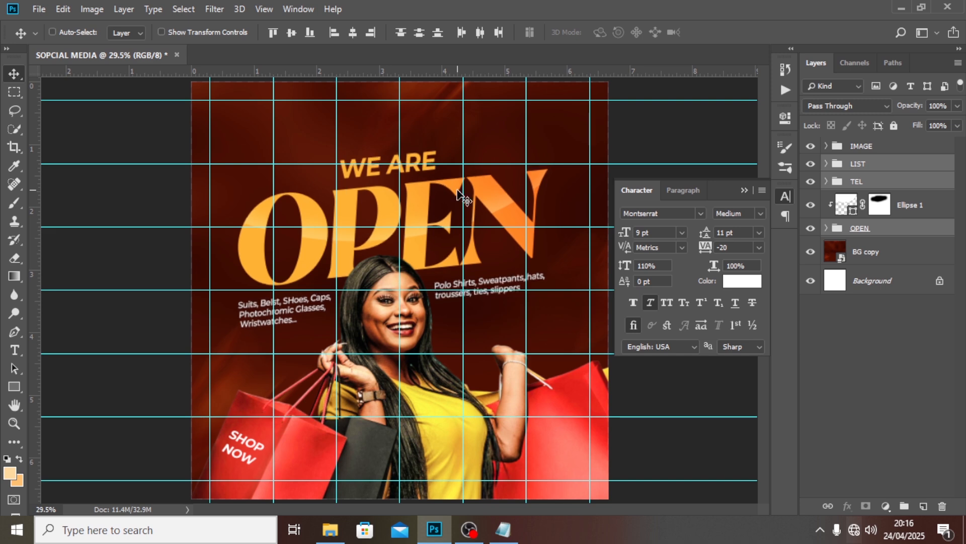
{"action": "key", "text": "Down"}
{"action": "key", "text": "Right"}
{"action": "key", "text": "Right"}
{"action": "key", "text": "Down"}
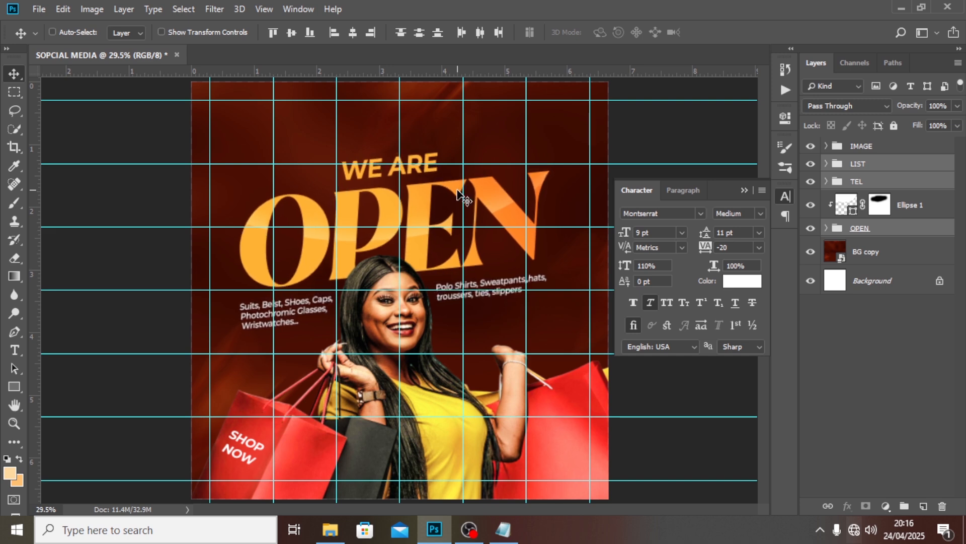
{"action": "key", "text": "Down"}
{"action": "key", "text": "ctrl+semicolon"}
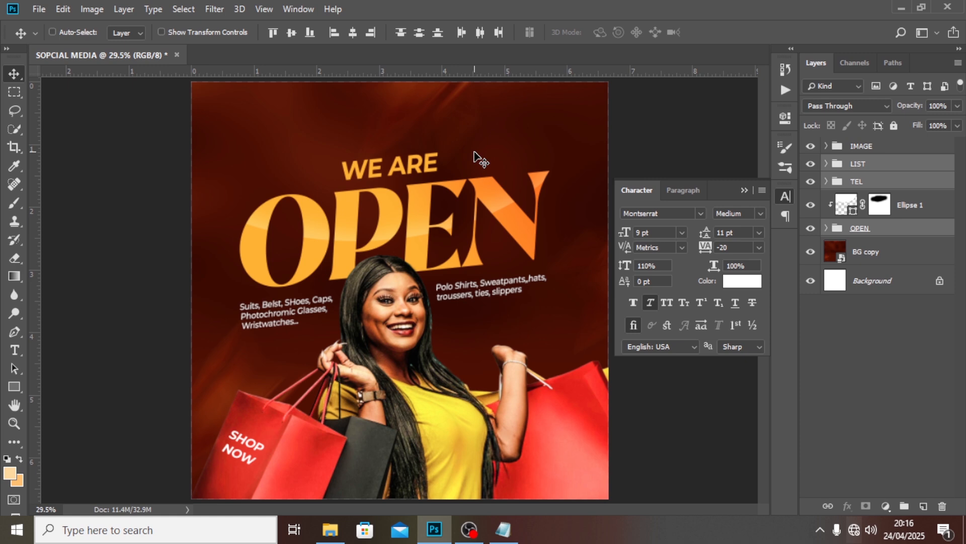
Put the BG copy layer into a new group named BG and collapse it
{"action": "left_click", "coordinate": [863, 166]}
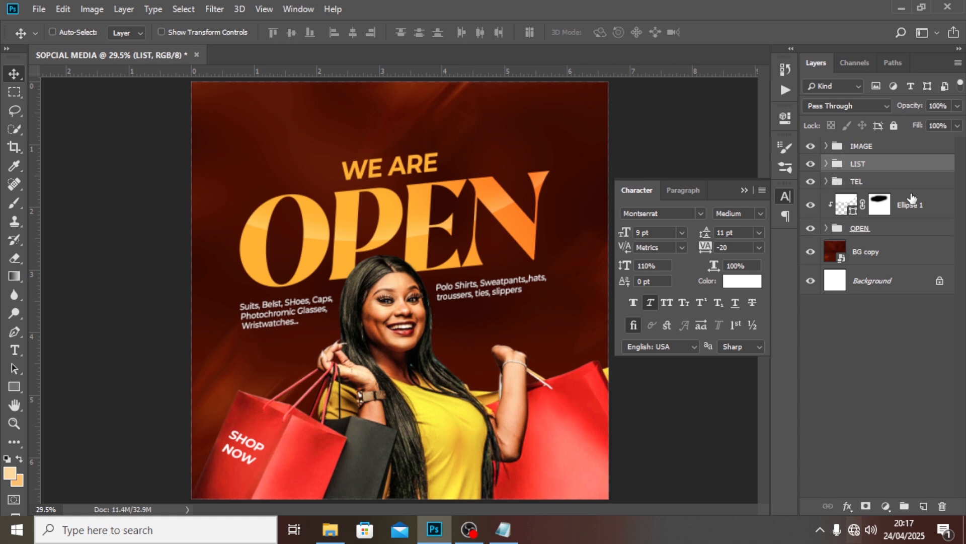
{"action": "left_click", "coordinate": [851, 253]}
{"action": "key", "text": "ctrl+g"}
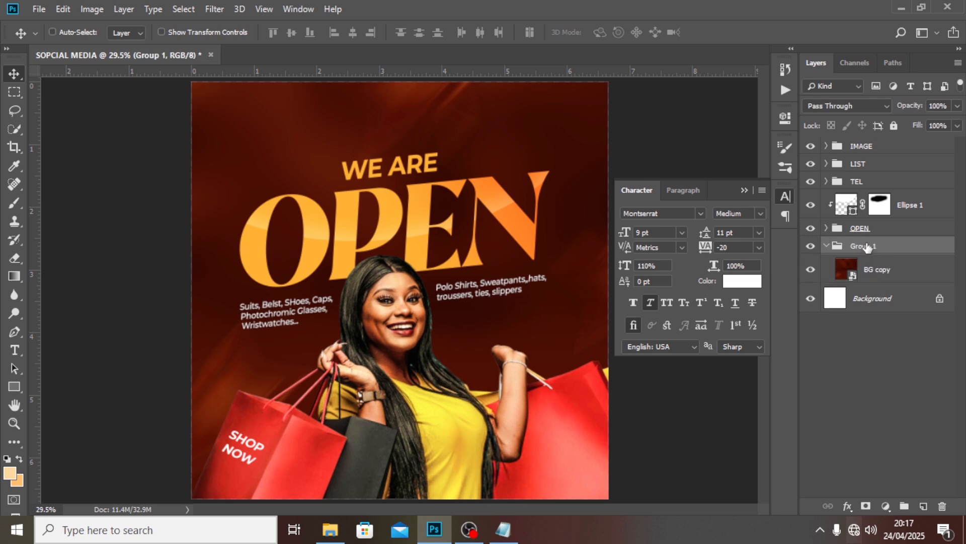
{"action": "double_click", "coordinate": [862, 246]}
{"action": "type", "text": "BG"}
{"action": "key", "text": "Return"}
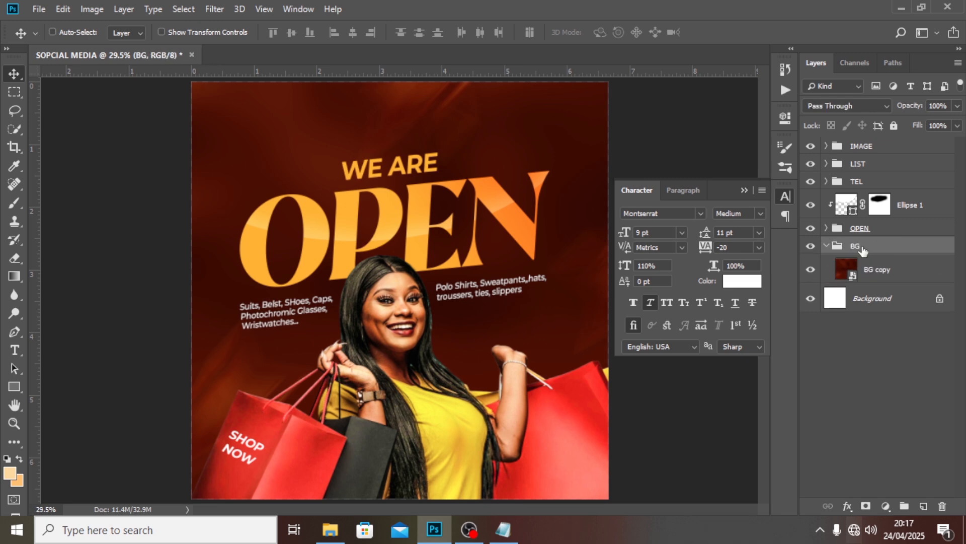
{"action": "left_click", "coordinate": [826, 247]}
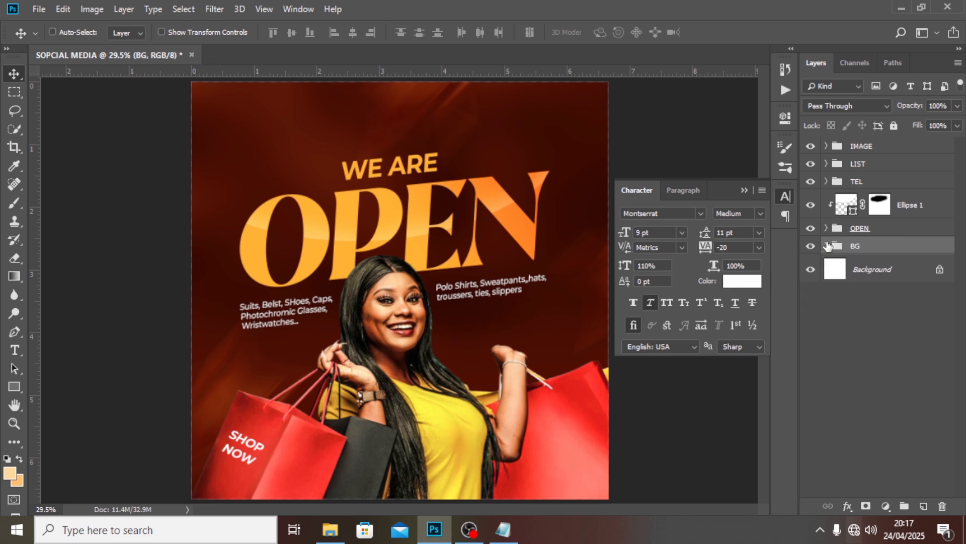
Place LOGOS QR copy as an embedded image and move its GUCCI logo and QR code to the flyer's top
{"action": "left_click", "coordinate": [39, 9]}
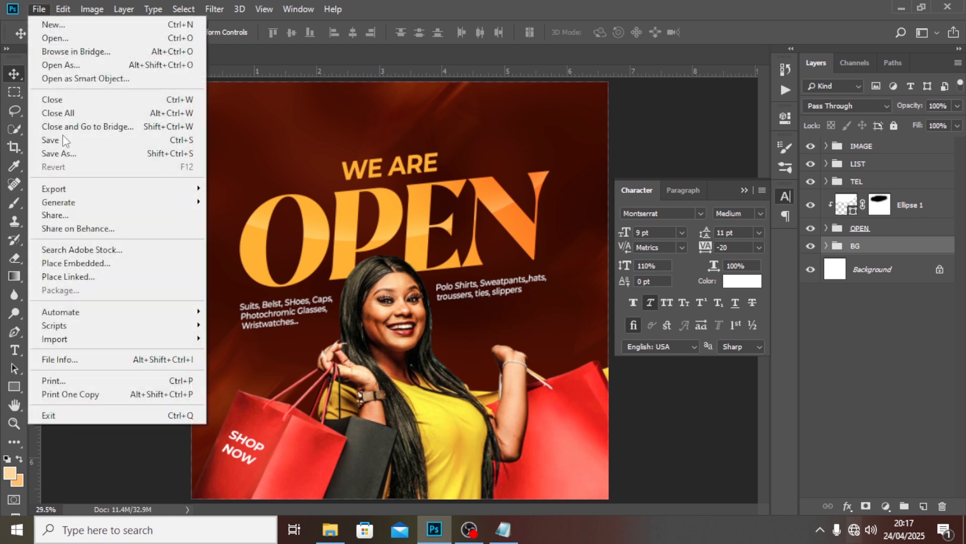
{"action": "left_click", "coordinate": [91, 263]}
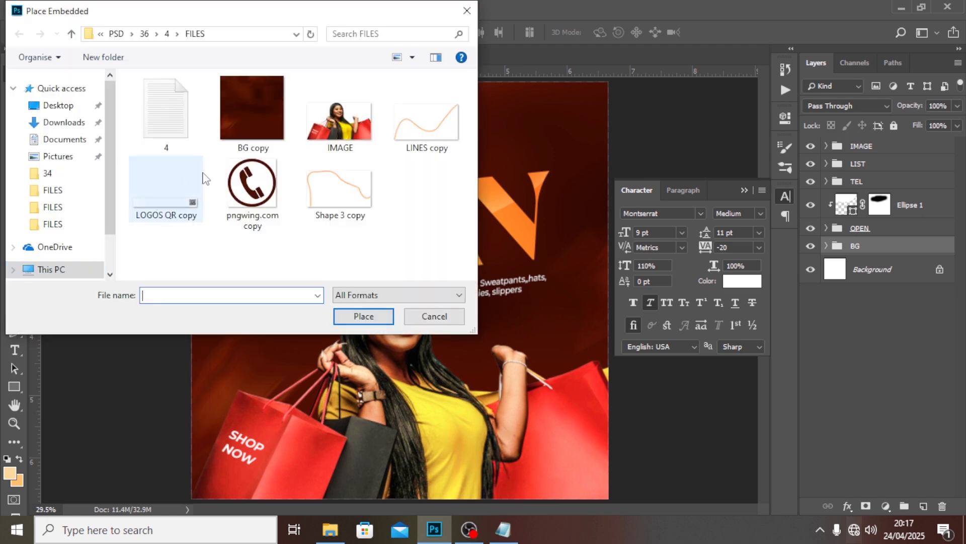
{"action": "left_click", "coordinate": [172, 197]}
{"action": "left_click", "coordinate": [364, 316]}
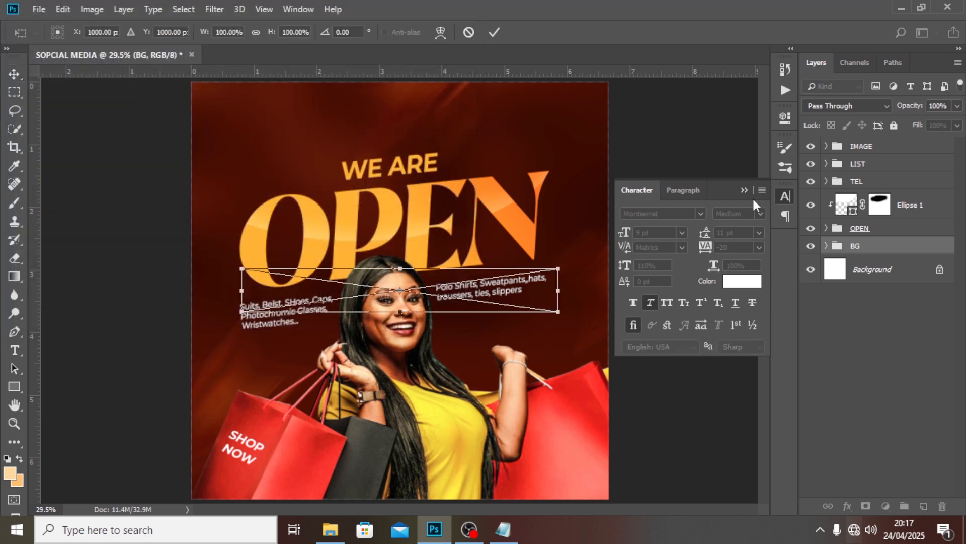
{"action": "key", "text": "Return"}
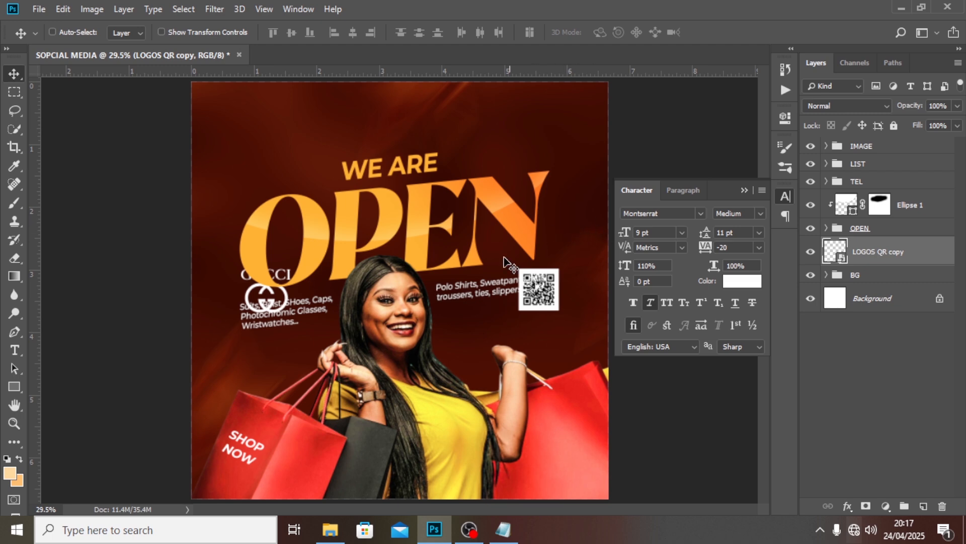
{"action": "left_click_drag", "start_coordinate": [480, 287], "coordinate": [474, 135]}
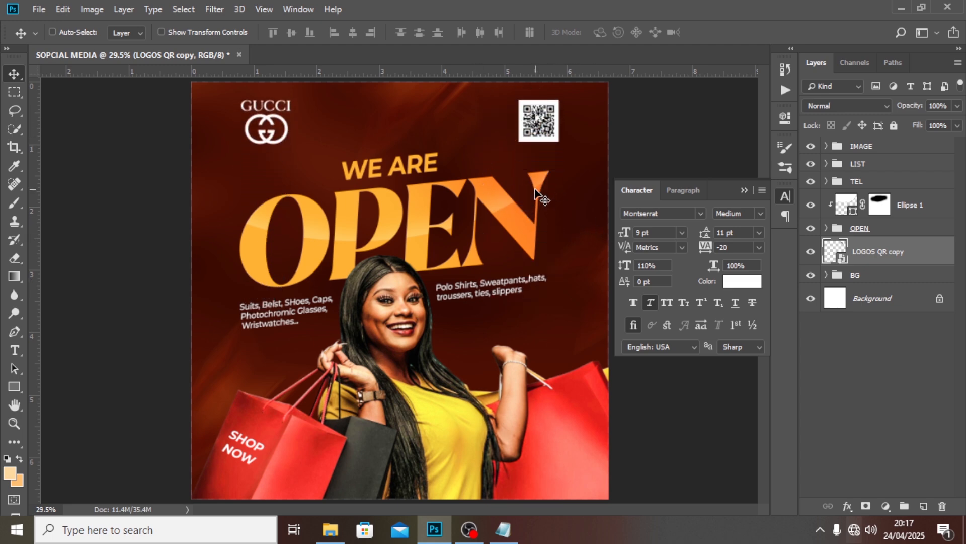
{"action": "key", "text": "ctrl+minus"}
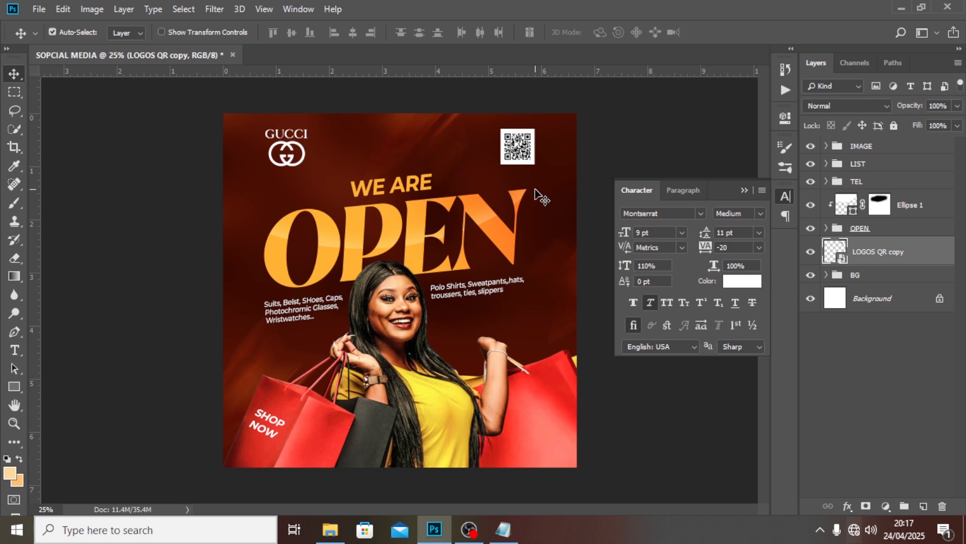
{"action": "key", "text": "ctrl+minus"}
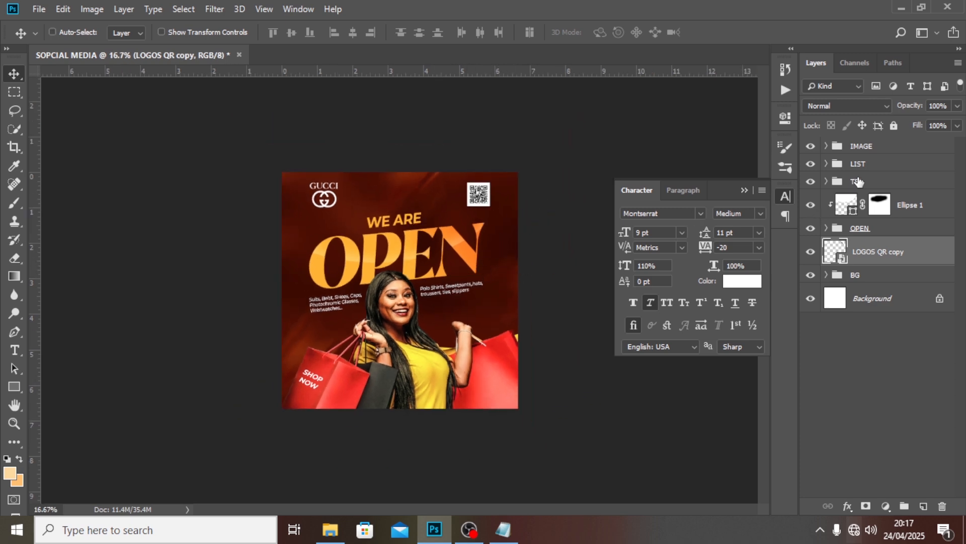
Nudge the OPEN and LIST groups slightly downward
{"action": "left_click", "coordinate": [865, 229]}
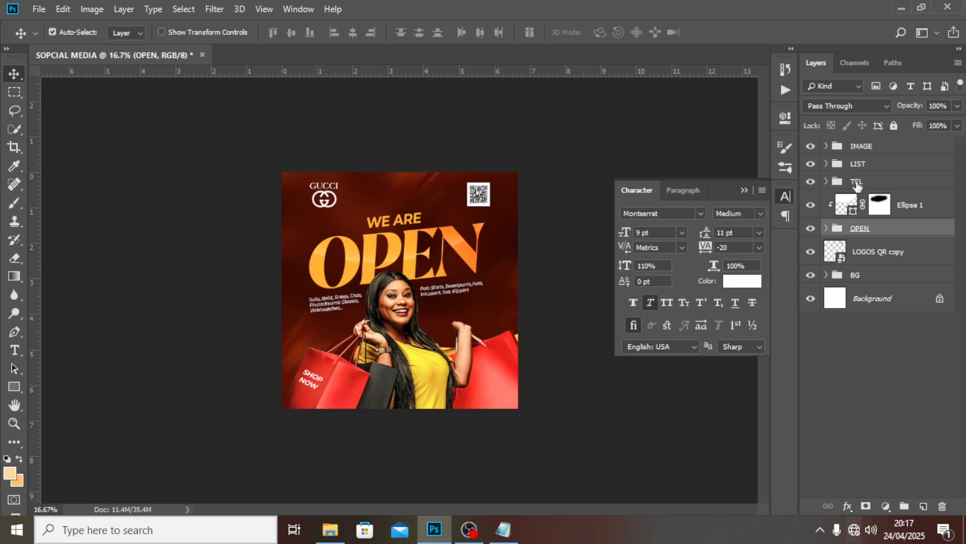
{"action": "left_click", "coordinate": [855, 166], "text": "ctrl"}
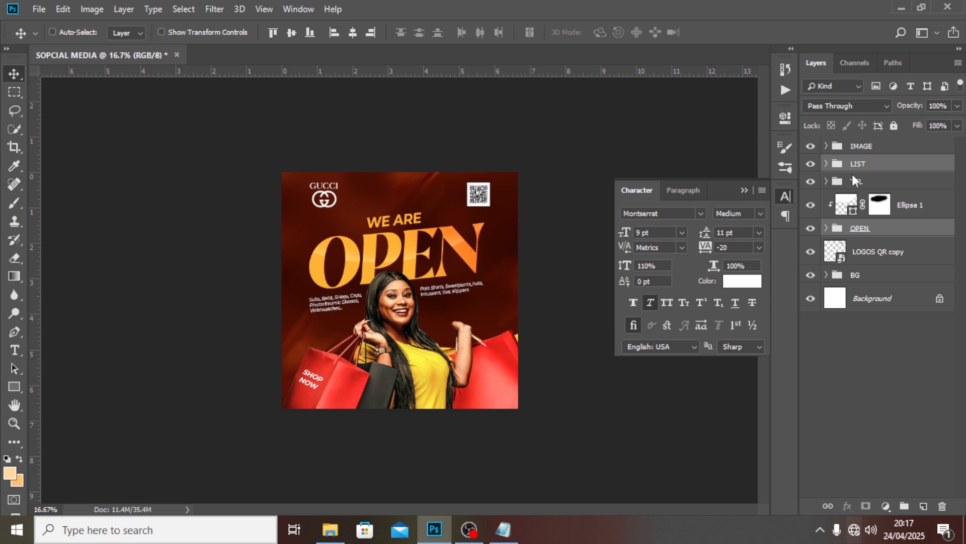
{"action": "key", "text": "shift+Down"}
{"action": "key", "text": "shift+Down"}
{"action": "key", "text": "shift+Down"}
{"action": "key", "text": "shift+Down"}
{"action": "key", "text": "shift+Down"}
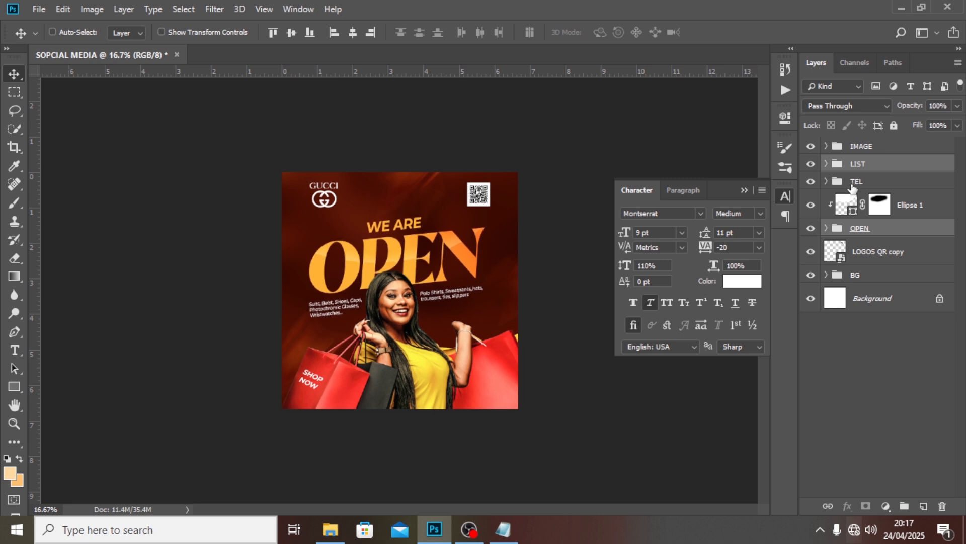
Move the TEL group to the top of the layer stack and drag the phone pill down
{"action": "left_click", "coordinate": [850, 182]}
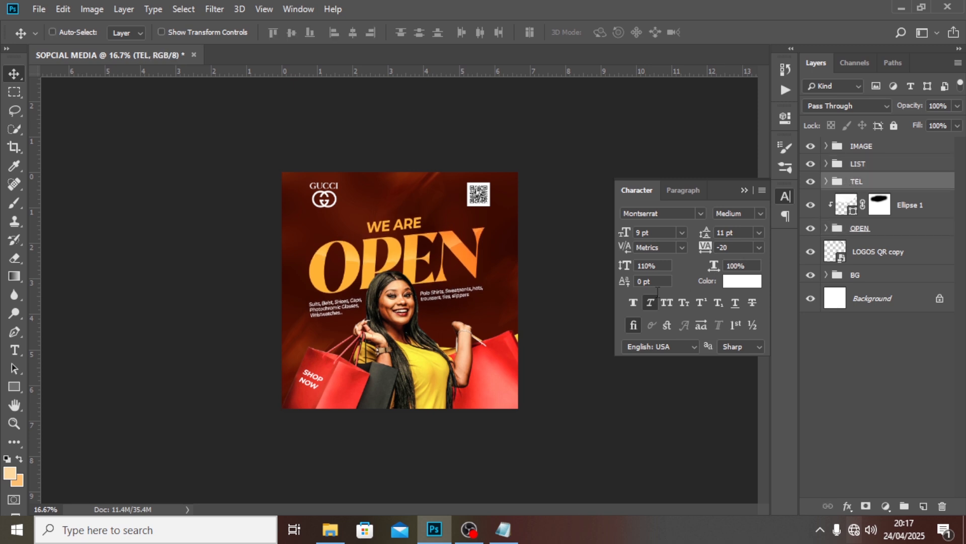
{"action": "left_click_drag", "start_coordinate": [434, 385], "coordinate": [430, 346]}
{"action": "left_click_drag", "start_coordinate": [875, 181], "coordinate": [875, 143]}
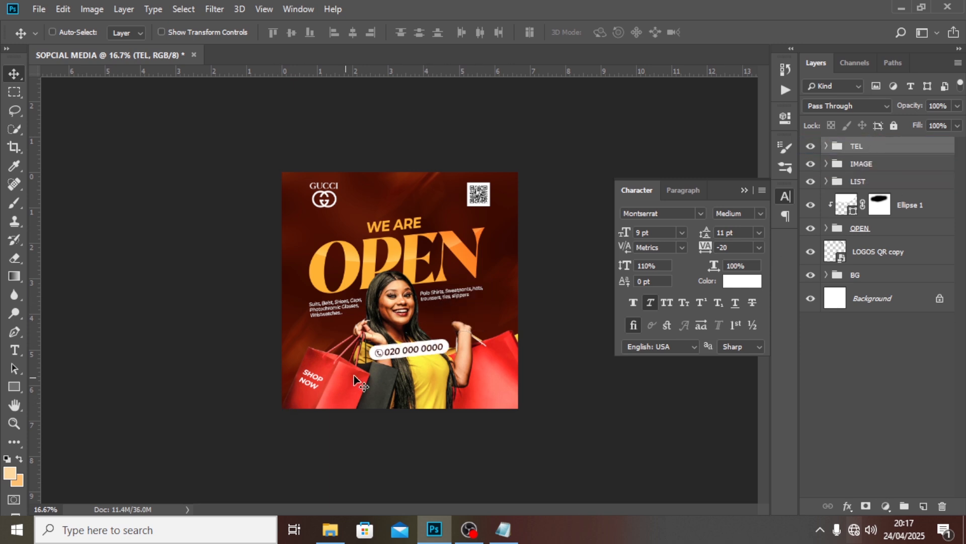
{"action": "left_click_drag", "start_coordinate": [424, 352], "coordinate": [419, 396]}
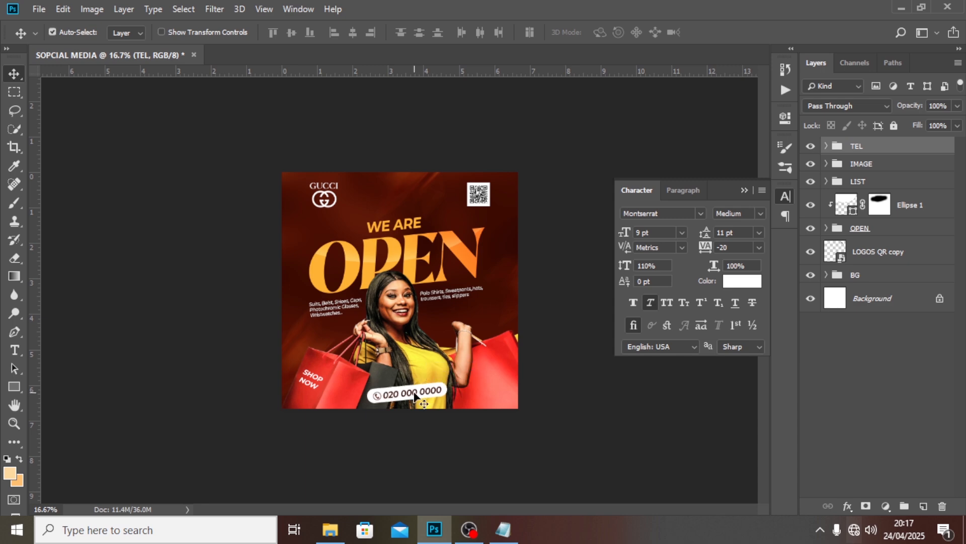
{"action": "key", "text": "ctrl+semicolon"}
{"action": "key", "text": "ctrl+plus"}
{"action": "key", "text": "ctrl+t"}
{"action": "key", "text": "ctrl+plus"}
{"action": "mouse_move", "coordinate": [527, 392]}
{"action": "left_mouse_down"}
{"action": "mouse_move", "coordinate": [524, 409]}
{"action": "mouse_move", "coordinate": [534, 395]}
{"action": "left_mouse_up"}
{"action": "key", "text": "Return"}
{"action": "key", "text": "ctrl+minus"}
{"action": "key", "text": "ctrl+semicolon"}
{"action": "key", "text": "ctrl+semicolon"}
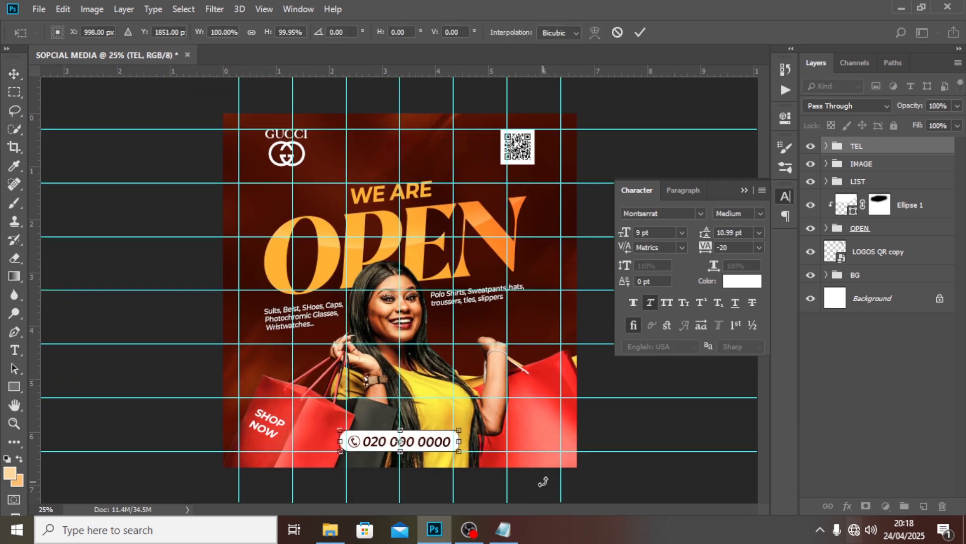
{"action": "key", "text": "ctrl+semicolon"}
{"action": "key", "text": "ctrl+minus"}
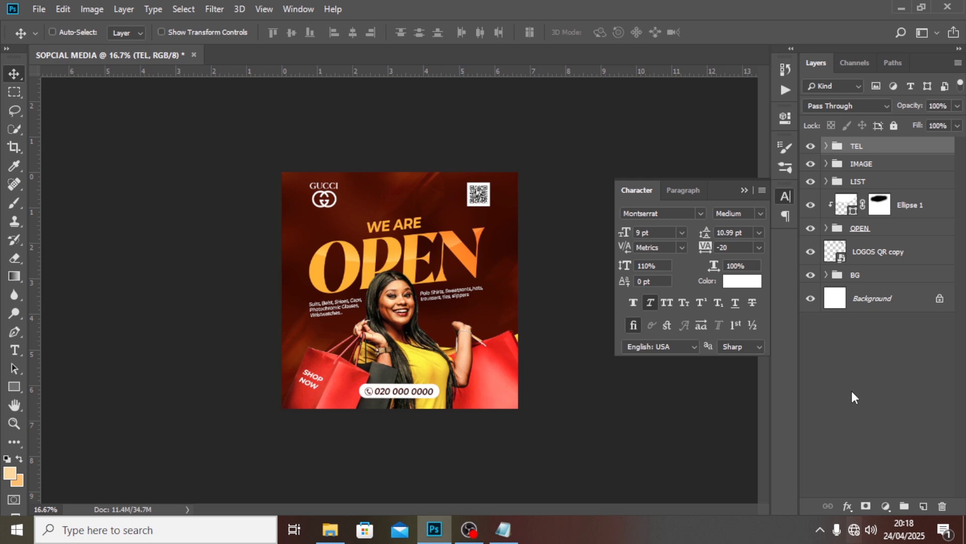
Embed LINES copy and position the gold curve on the left side of the woman
{"action": "left_click", "coordinate": [40, 9]}
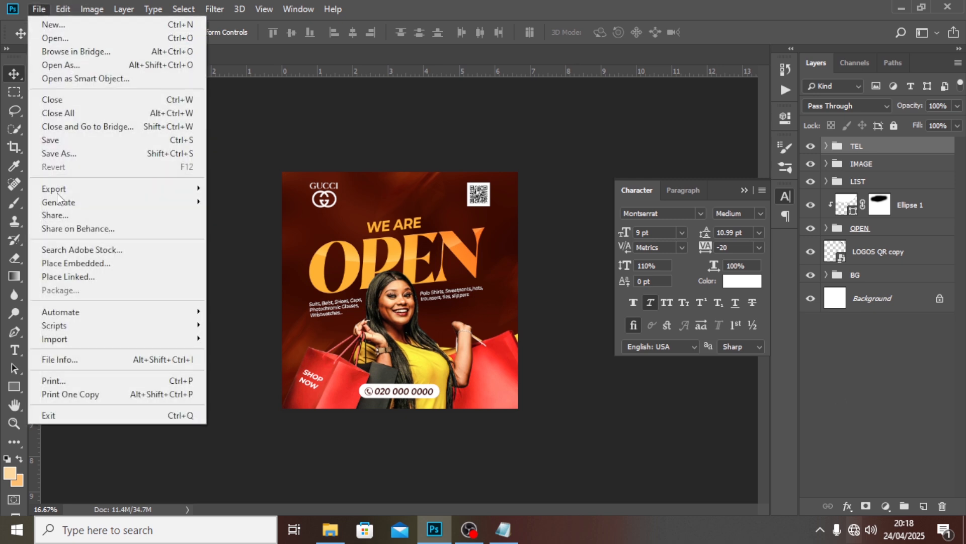
{"action": "left_click", "coordinate": [67, 263]}
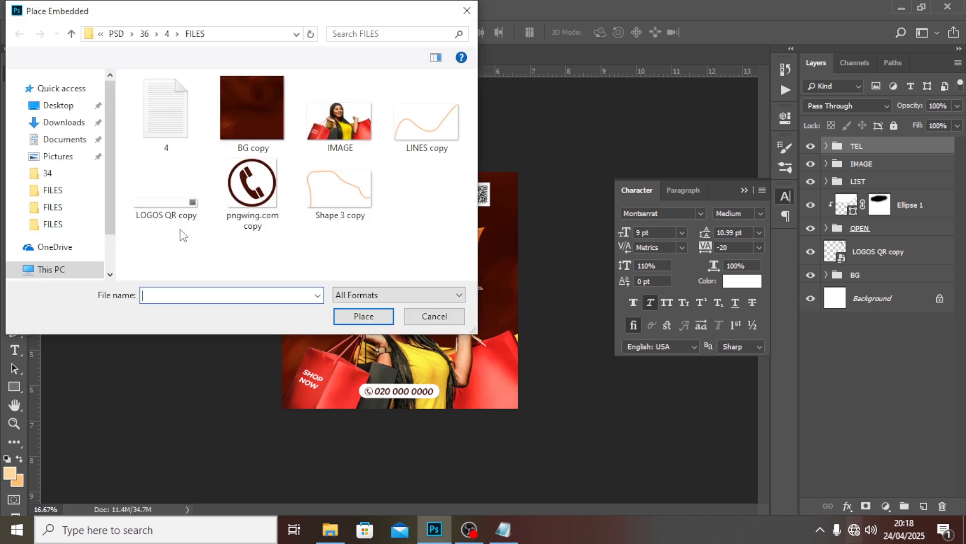
{"action": "left_click", "coordinate": [427, 118]}
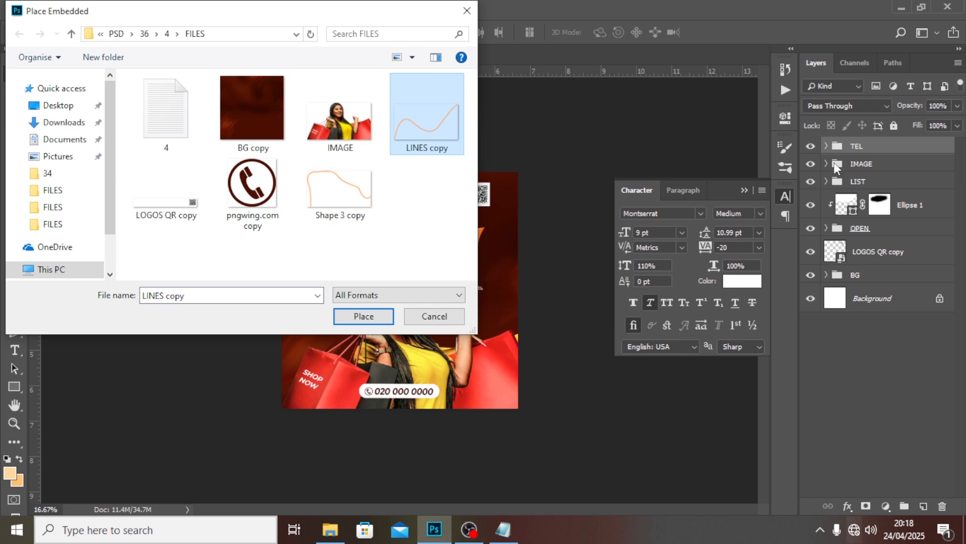
{"action": "left_click", "coordinate": [362, 317]}
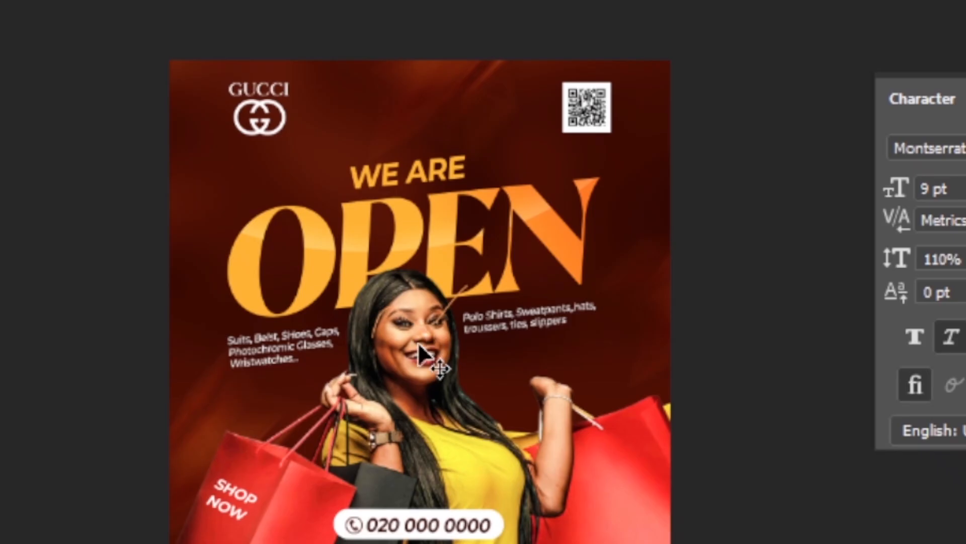
{"action": "left_click_drag", "start_coordinate": [448, 316], "coordinate": [281, 412]}
{"action": "key", "text": "shift+Right"}
{"action": "key", "text": "shift+Right"}
{"action": "key", "text": "shift+Right"}
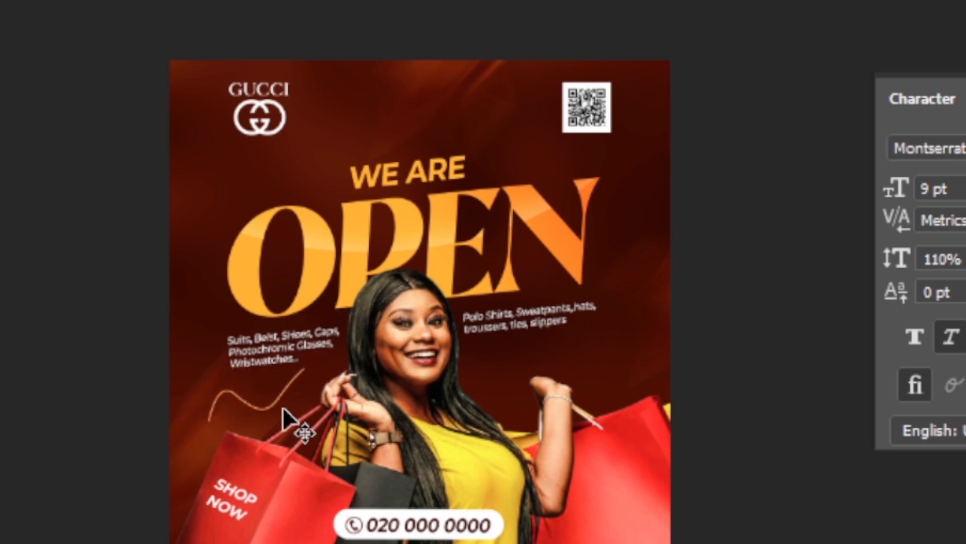
{"action": "key", "text": "shift+Down"}
{"action": "key", "text": "shift+Down"}
{"action": "key", "text": "shift+Down"}
{"action": "key", "text": "shift+Down"}
{"action": "key", "text": "shift+Down"}
{"action": "key", "text": "shift+Down"}
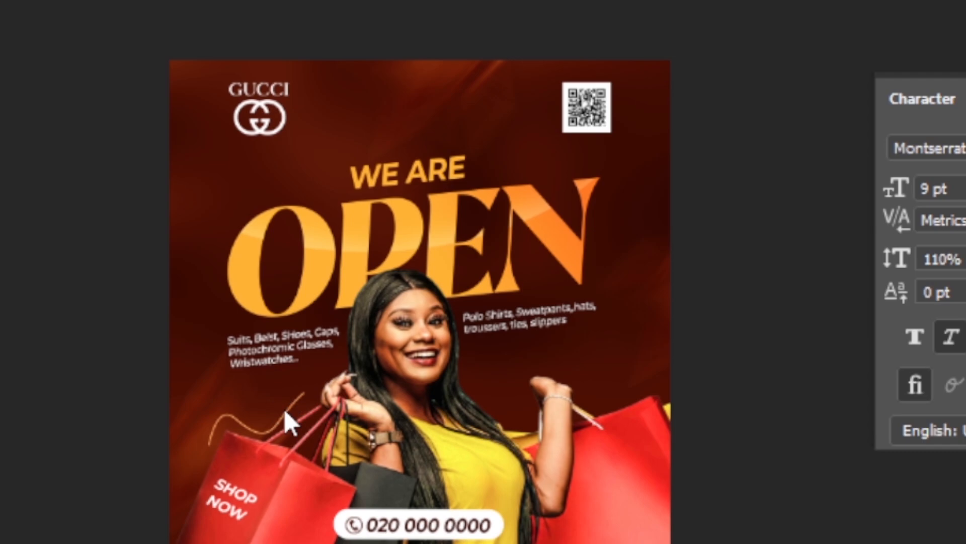
{"action": "key", "text": "shift+Down"}
{"action": "key", "text": "shift+Down"}
{"action": "key", "text": "shift+Down"}
{"action": "key", "text": "shift+Up"}
{"action": "key", "text": "shift+Up"}
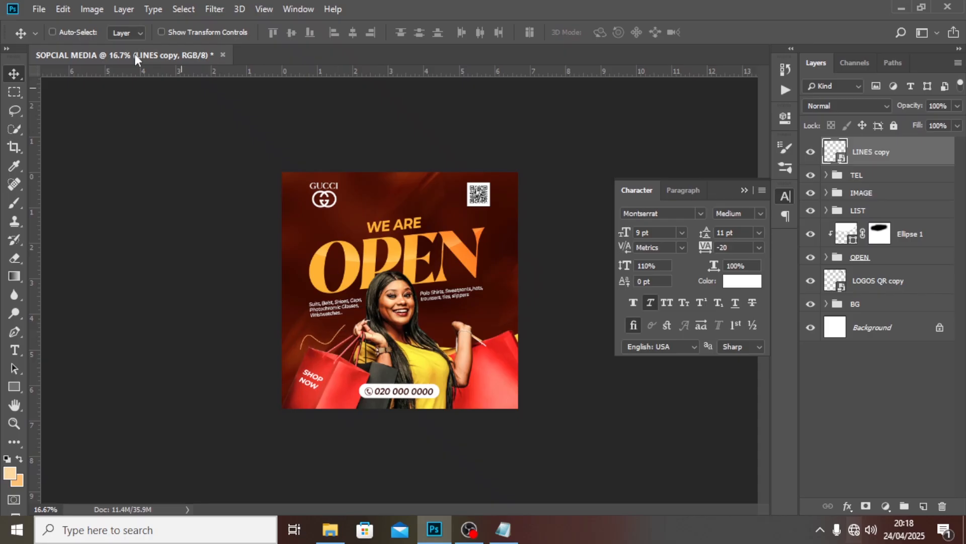
Embed Shape 3 copy and position its curve to the right of the woman's face
{"action": "left_click", "coordinate": [47, 6]}
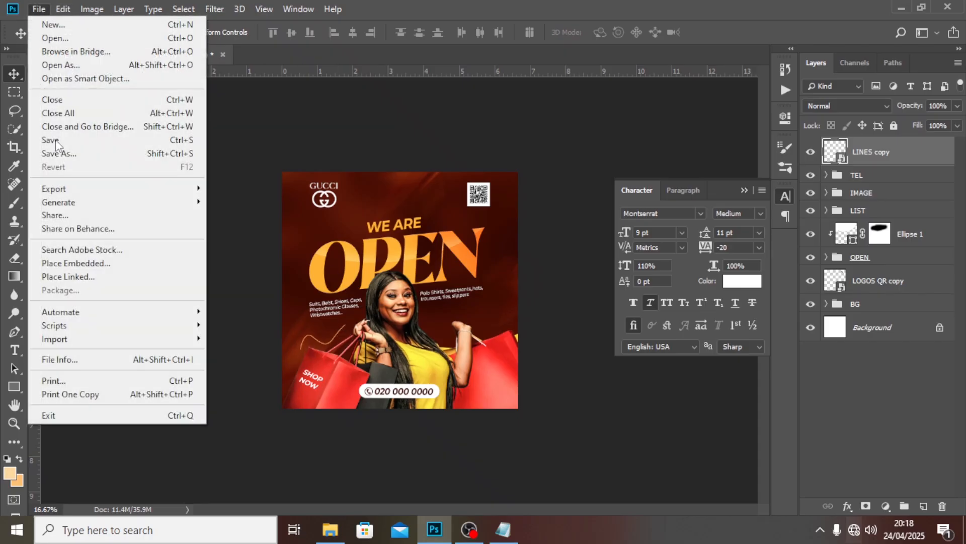
{"action": "left_click", "coordinate": [79, 261]}
{"action": "left_click", "coordinate": [405, 132]}
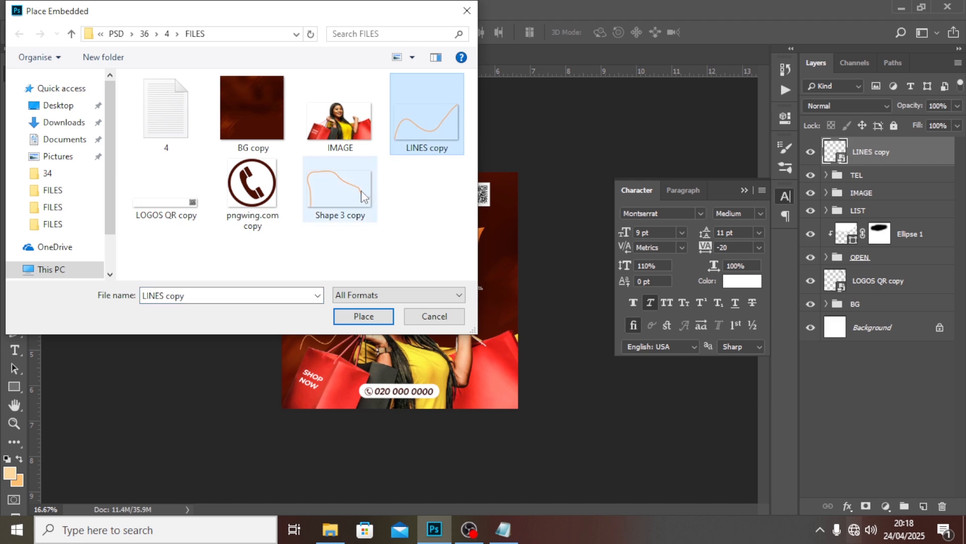
{"action": "left_click", "coordinate": [360, 190]}
{"action": "left_click", "coordinate": [363, 316]}
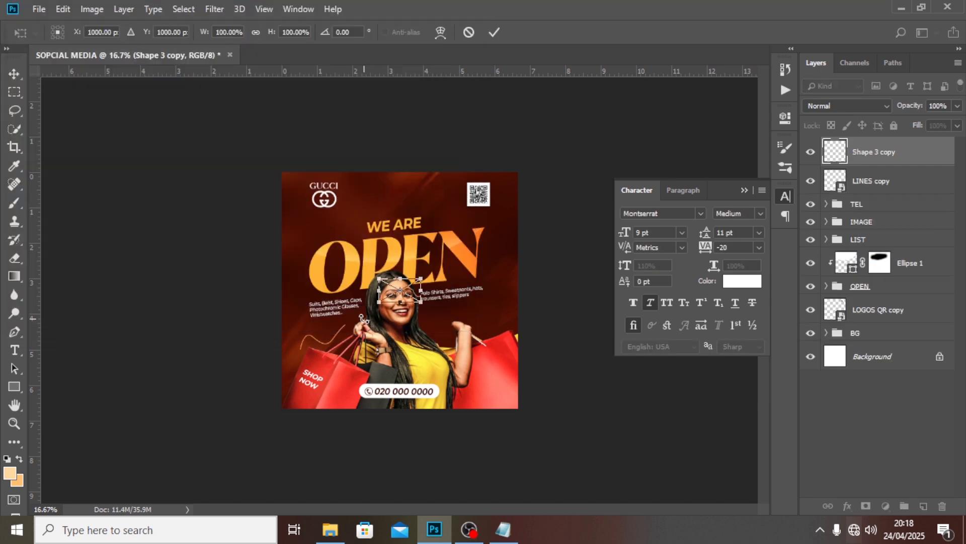
{"action": "key", "text": "Return"}
{"action": "left_click_drag", "start_coordinate": [372, 278], "coordinate": [434, 311]}
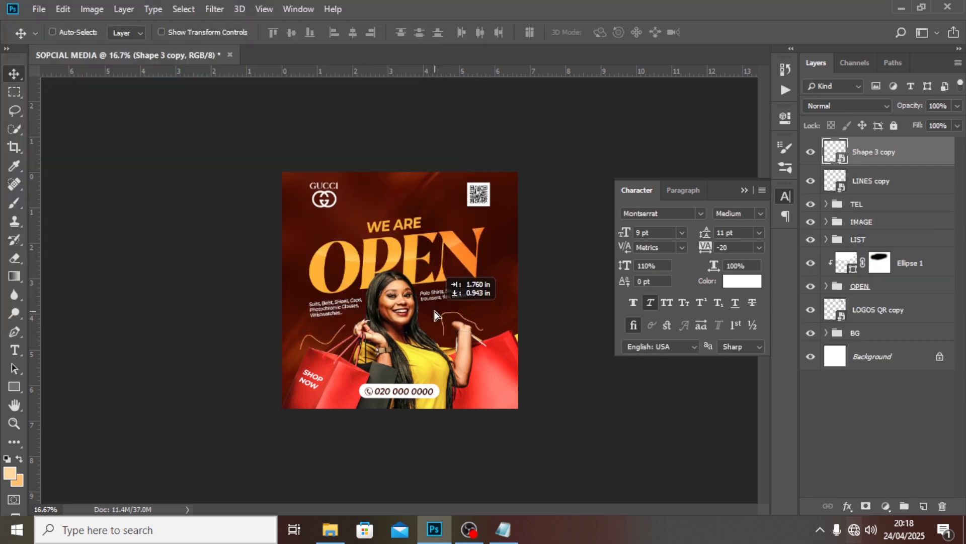
{"action": "key", "text": "Right"}
{"action": "key", "text": "Right"}
{"action": "key", "text": "Right"}
{"action": "key", "text": "Right"}
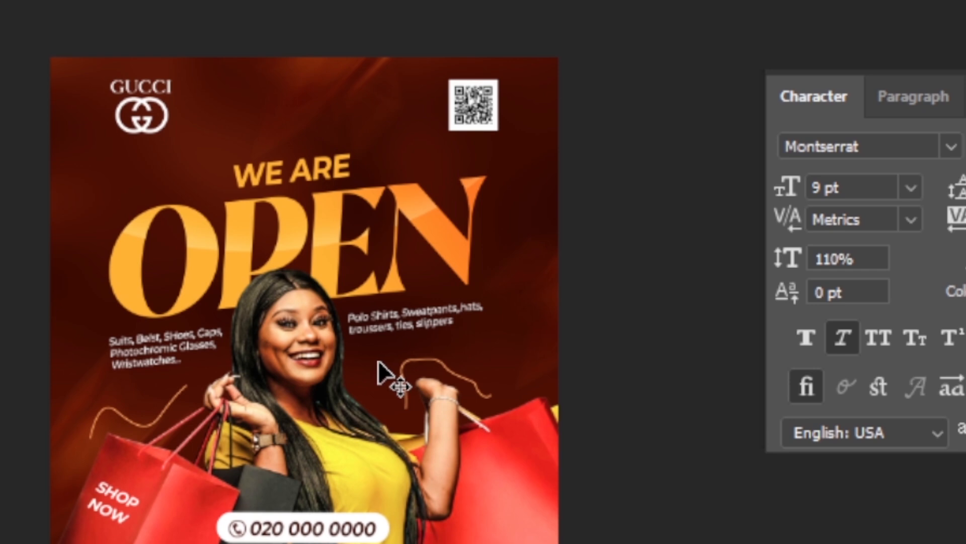
{"action": "key", "text": "Down"}
{"action": "key", "text": "Down"}
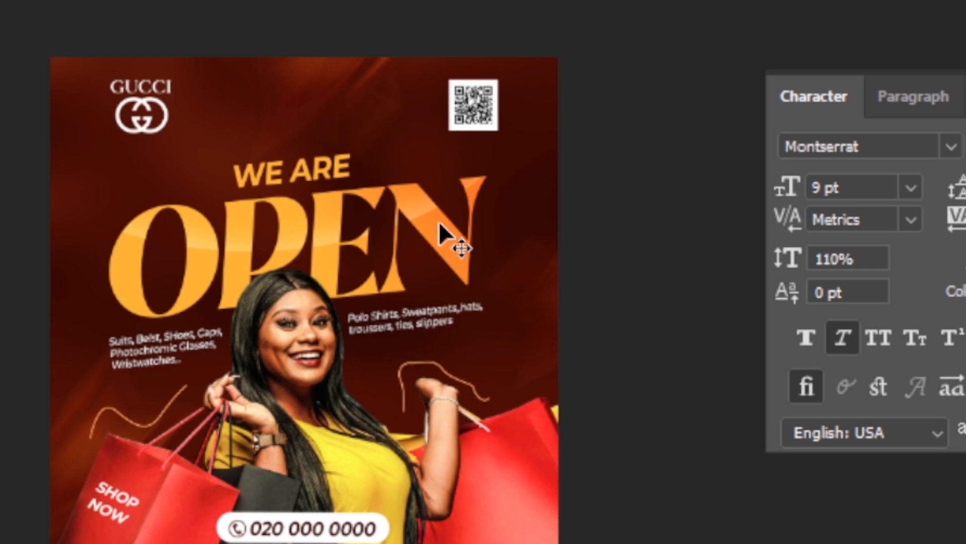
{"action": "key", "text": "ctrl+plus"}
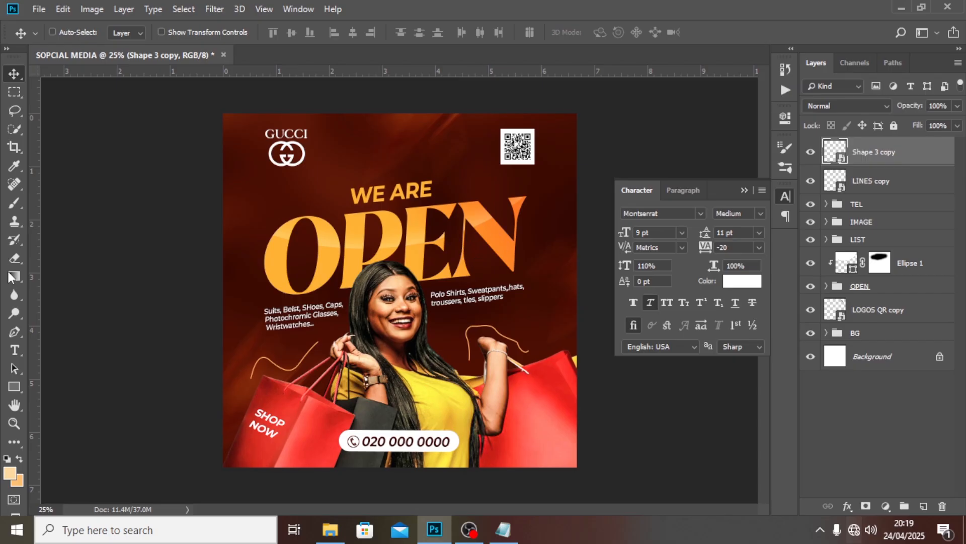
{"action": "left_click", "coordinate": [10, 332]}
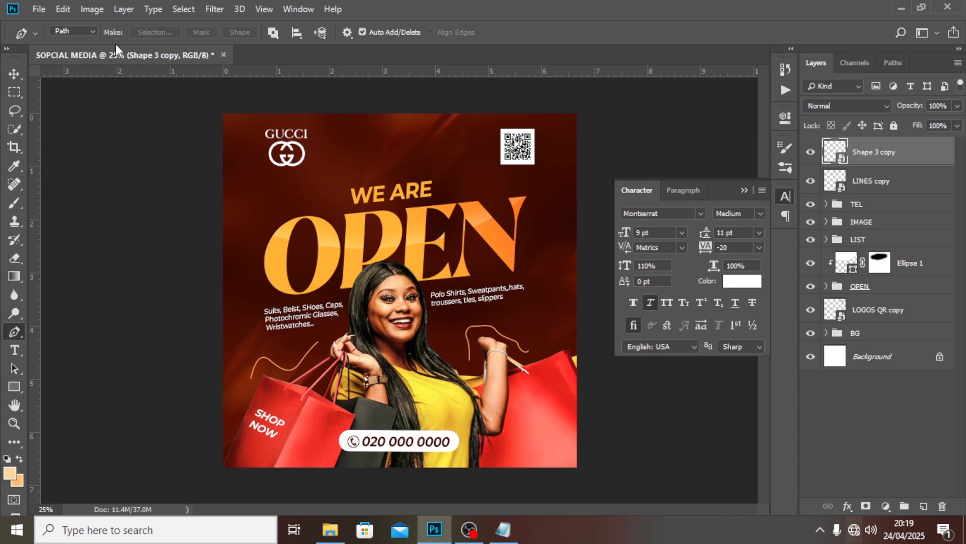
Set the Pen tool to Shape mode with no fill and a white 19 px stroke
{"action": "left_click", "coordinate": [90, 31]}
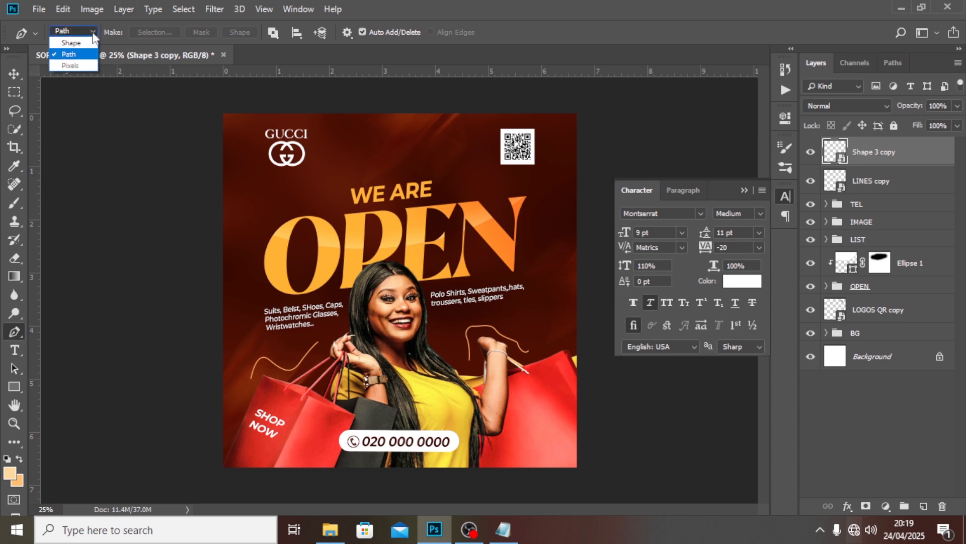
{"action": "left_click", "coordinate": [71, 43]}
{"action": "left_click", "coordinate": [134, 32]}
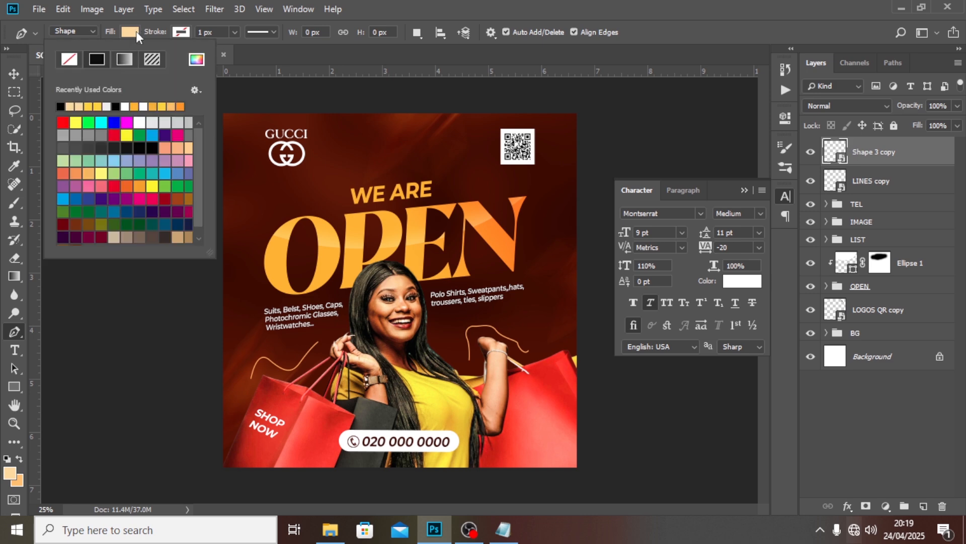
{"action": "left_click", "coordinate": [68, 59]}
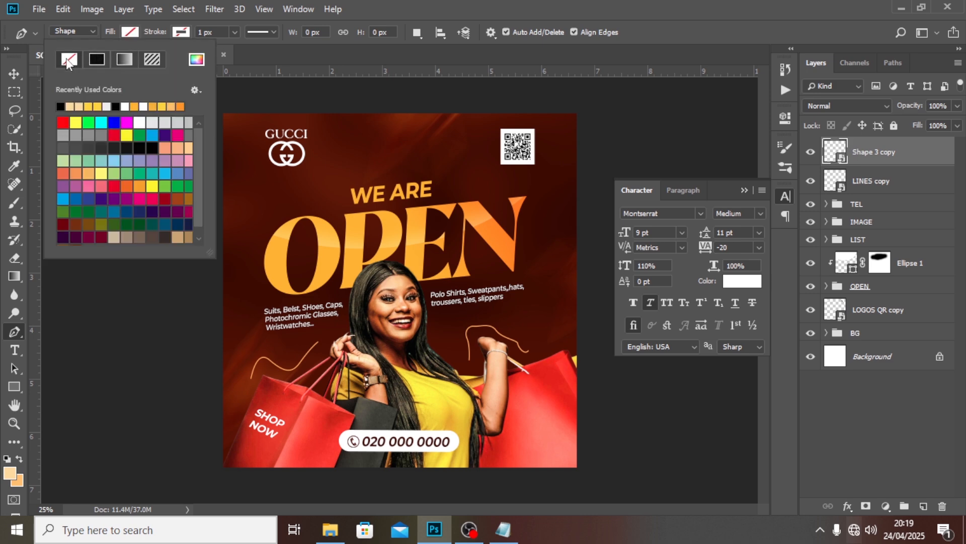
{"action": "left_click", "coordinate": [180, 32]}
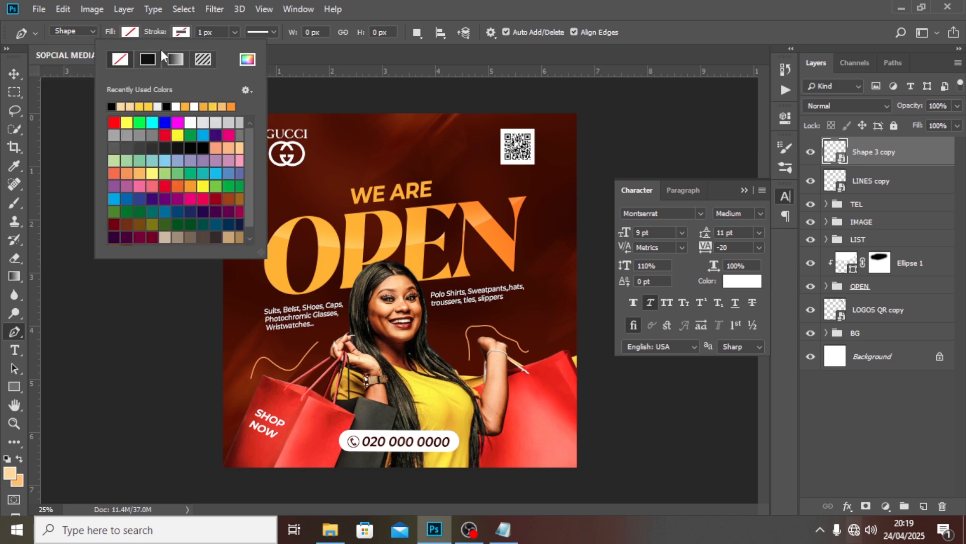
{"action": "left_click", "coordinate": [158, 106]}
{"action": "left_click", "coordinate": [389, 2]}
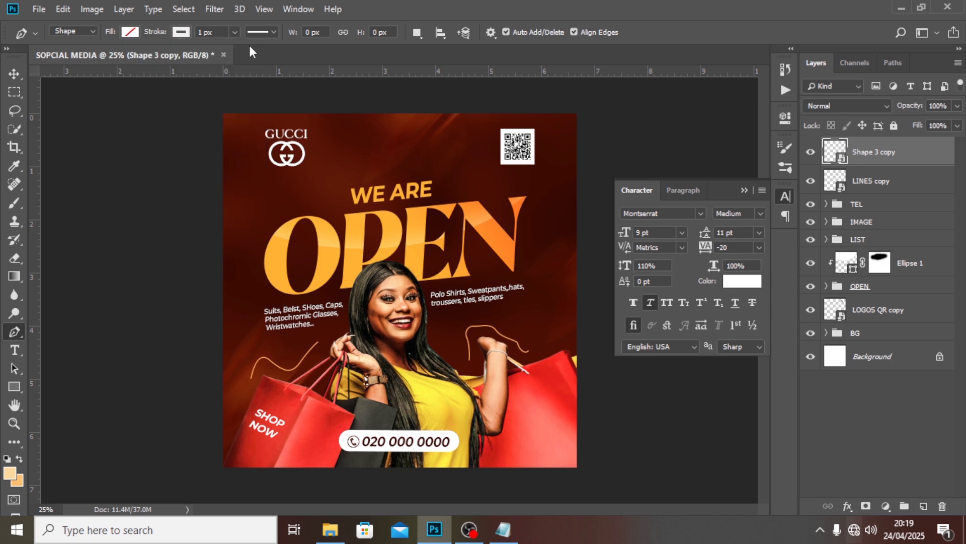
{"action": "left_click_drag", "start_coordinate": [215, 34], "coordinate": [187, 32]}
{"action": "type", "text": "19"}
{"action": "key", "text": "Return"}
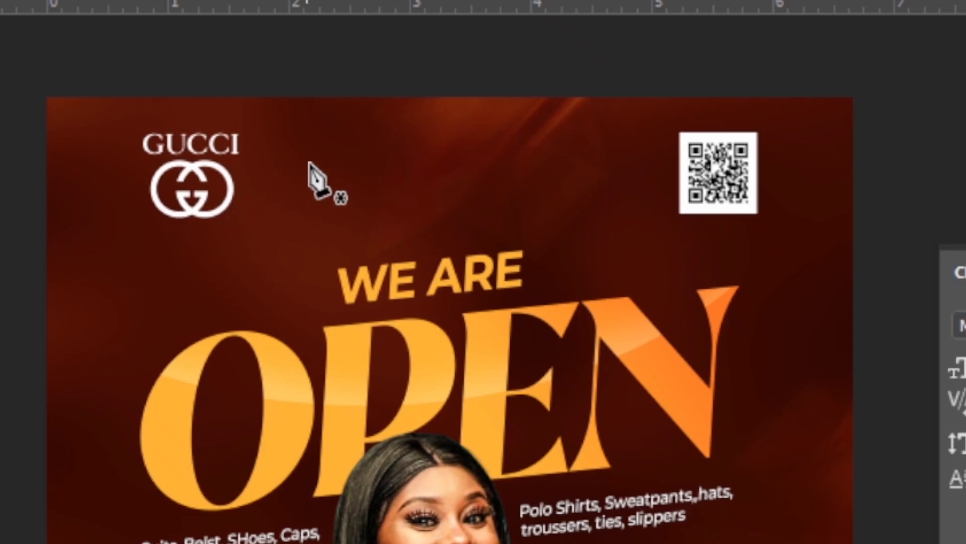
Draw a curve from beside the Gucci logo toward WE ARE and thin its stroke to 5 px
{"action": "left_click", "coordinate": [343, 148]}
{"action": "left_click_drag", "start_coordinate": [353, 143], "coordinate": [361, 152]}
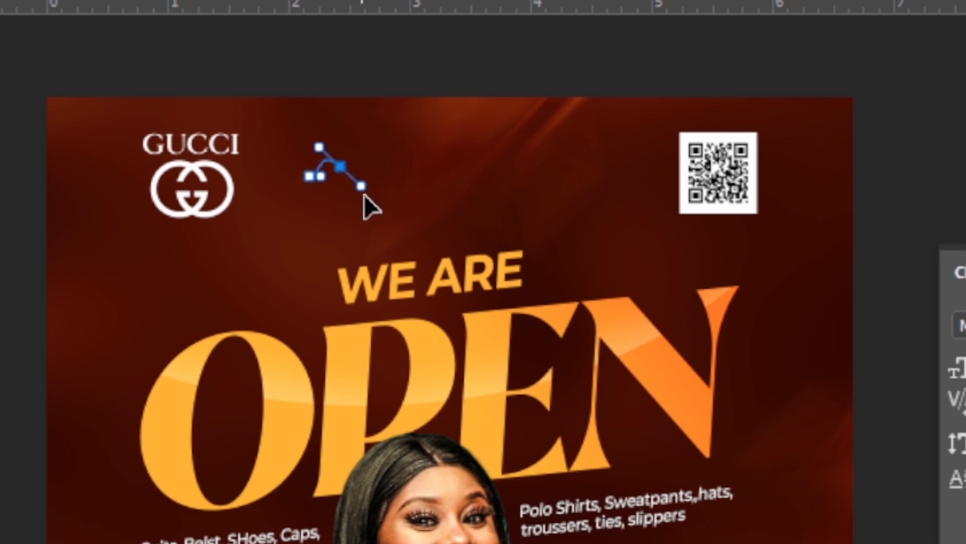
{"action": "left_click_drag", "start_coordinate": [369, 239], "coordinate": [391, 239]}
{"action": "left_click_drag", "start_coordinate": [437, 206], "coordinate": [456, 175]}
{"action": "left_click_drag", "start_coordinate": [517, 217], "coordinate": [531, 245]}
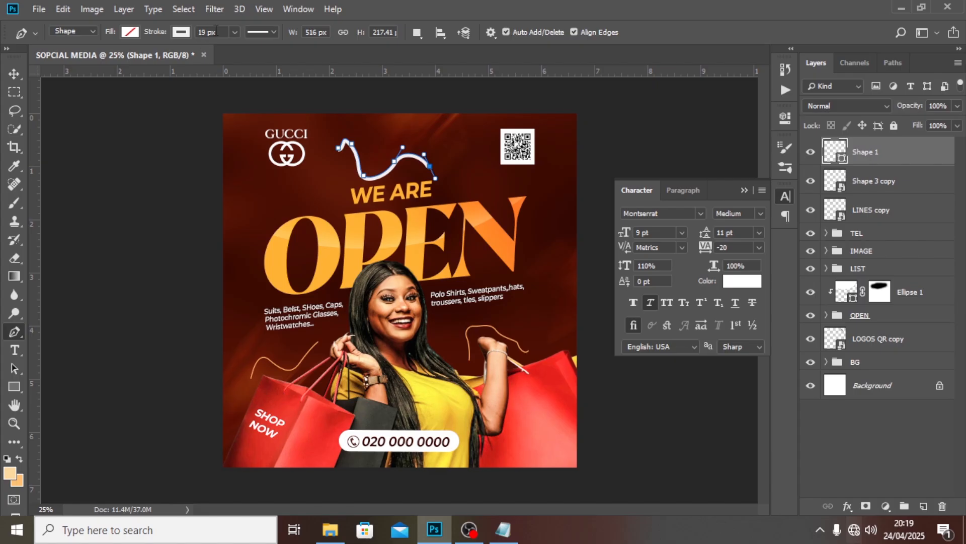
{"action": "left_click_drag", "start_coordinate": [216, 31], "coordinate": [198, 32]}
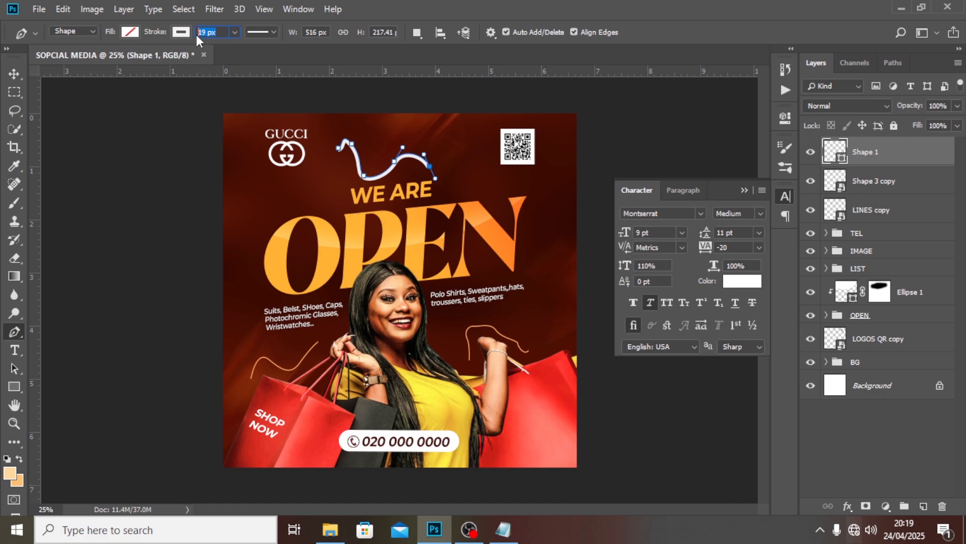
{"action": "type", "text": "5"}
{"action": "key", "text": "Return"}
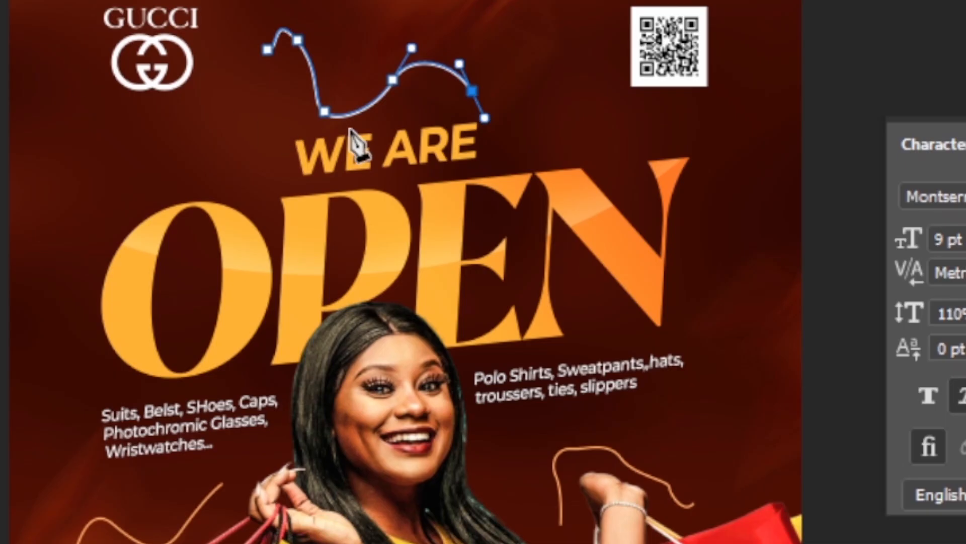
Delete the Shape 1 curve layer
{"action": "key", "text": "v"}
{"action": "left_click_drag", "start_coordinate": [368, 67], "coordinate": [367, 66]}
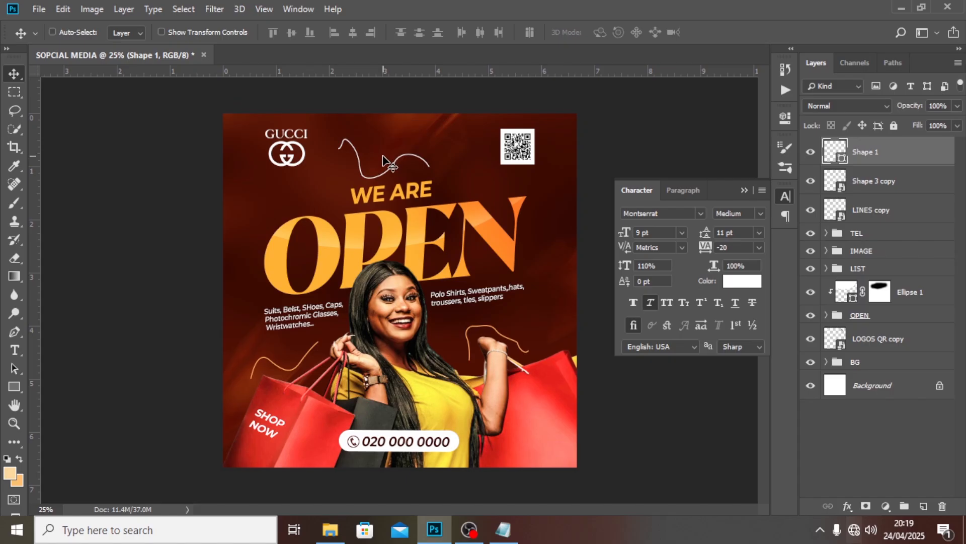
{"action": "key", "text": "Delete"}
Group LINES copy with Shape 3 copy, name the group LINES, and close the Character panel
{"action": "left_click", "coordinate": [878, 188], "text": "shift"}
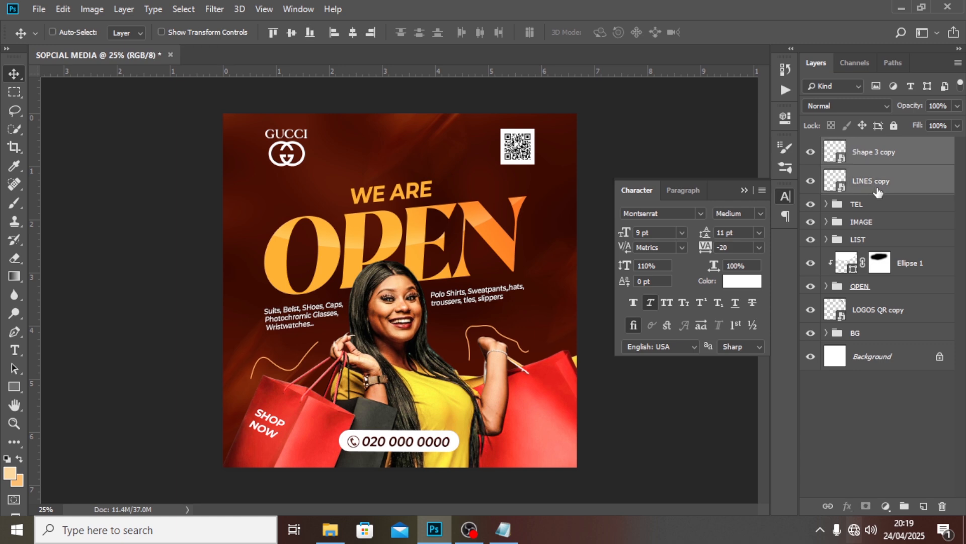
{"action": "key", "text": "ctrl+g"}
{"action": "double_click", "coordinate": [865, 146]}
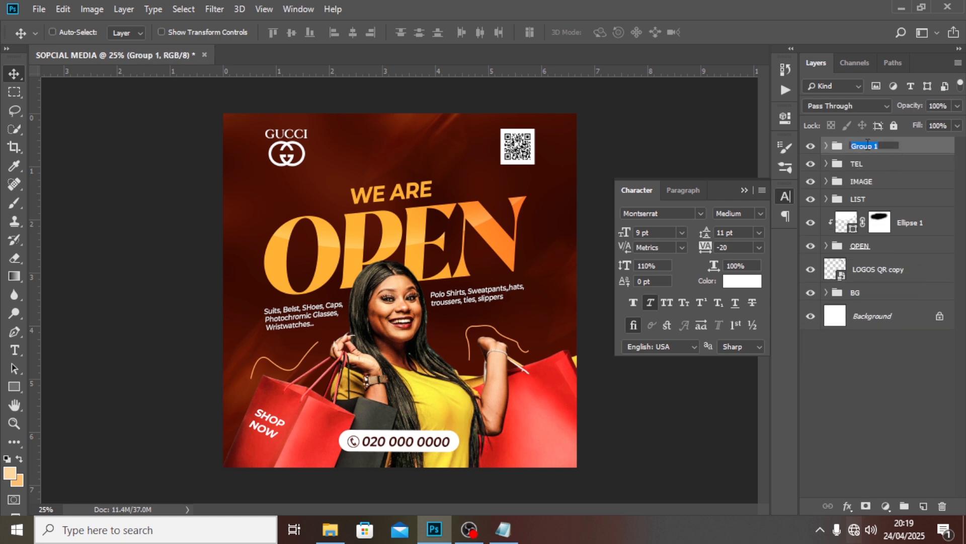
{"action": "type", "text": "LINES"}
{"action": "key", "text": "Return"}
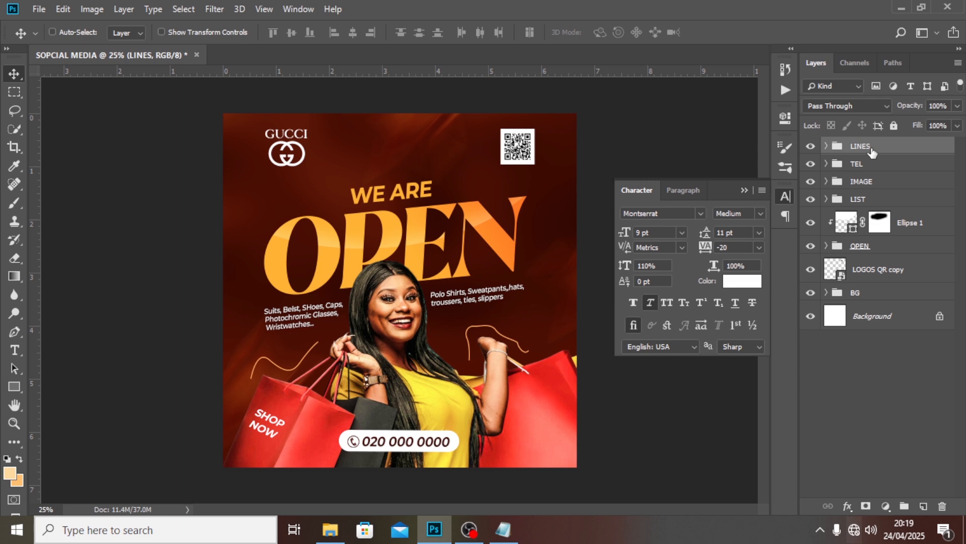
{"action": "left_click", "coordinate": [743, 190]}
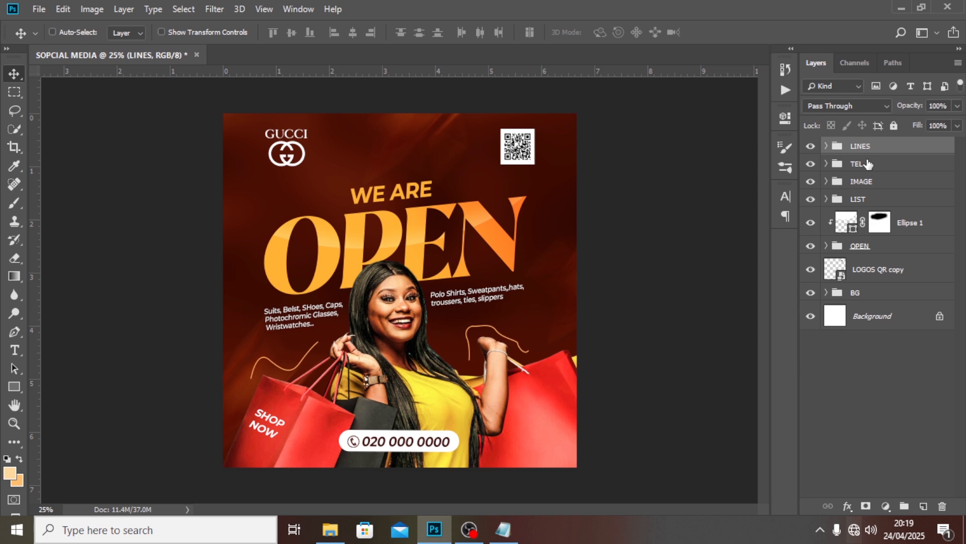
On a new layer, paint an 800 px orange glow in Screen mode and move it behind OPEN
{"action": "left_click", "coordinate": [923, 505]}
{"action": "key", "text": "b"}
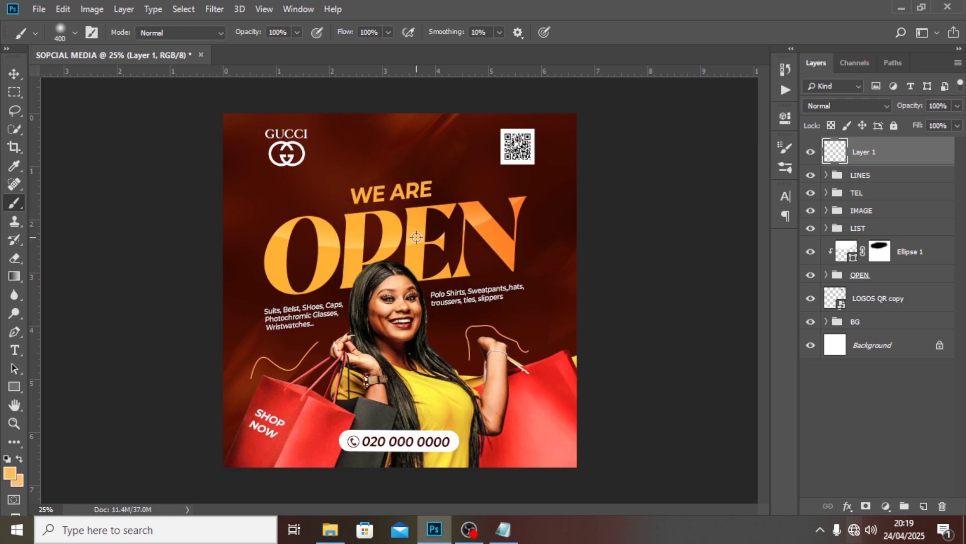
{"action": "key", "text": "bracketright"}
{"action": "key", "text": "bracketright"}
{"action": "key", "text": "bracketright"}
{"action": "key", "text": "bracketright"}
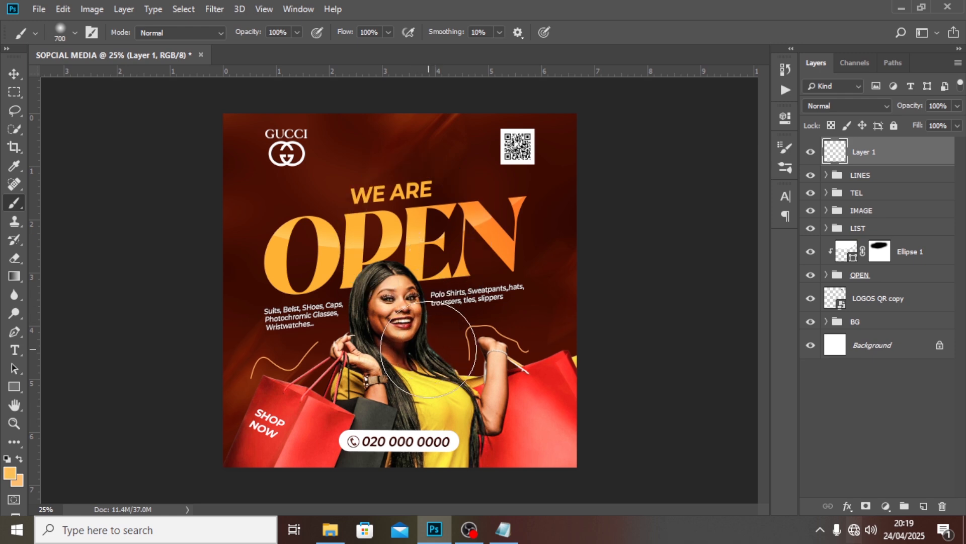
{"action": "left_click", "coordinate": [428, 347]}
{"action": "left_click", "coordinate": [824, 107]}
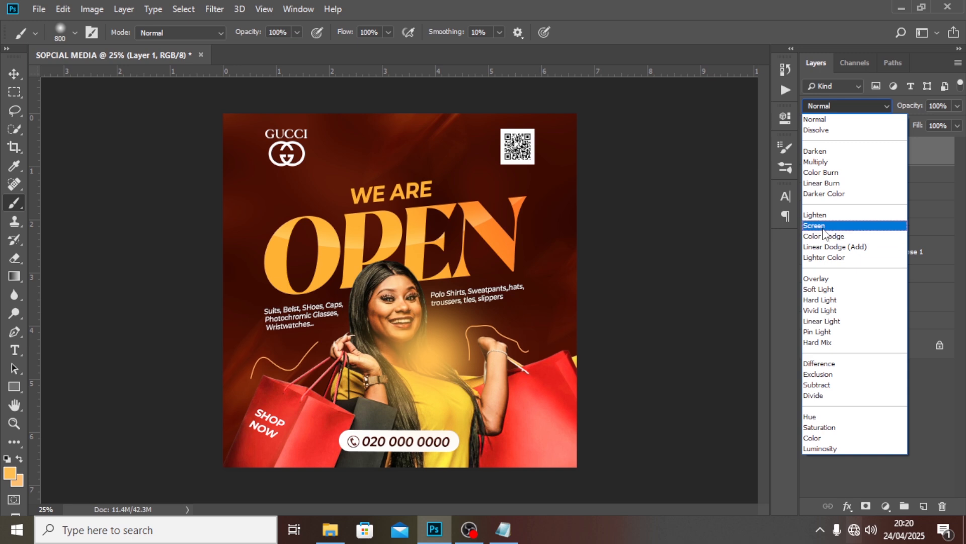
{"action": "left_click", "coordinate": [821, 225]}
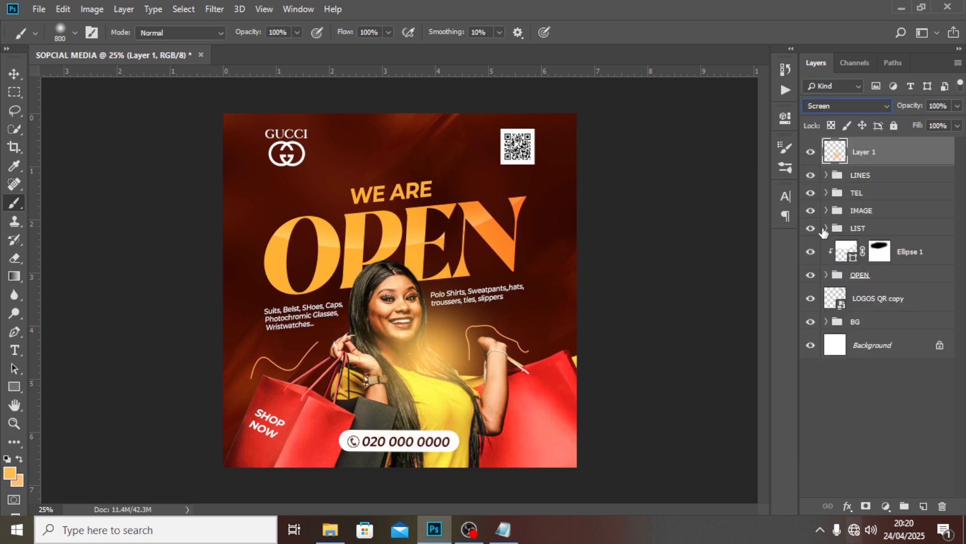
{"action": "left_click", "coordinate": [14, 74]}
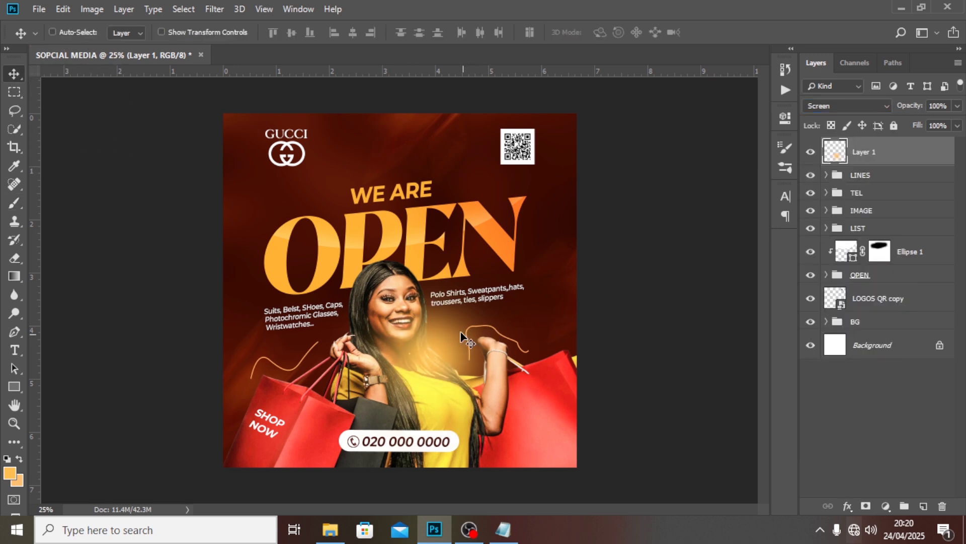
{"action": "left_click_drag", "start_coordinate": [467, 338], "coordinate": [431, 241]}
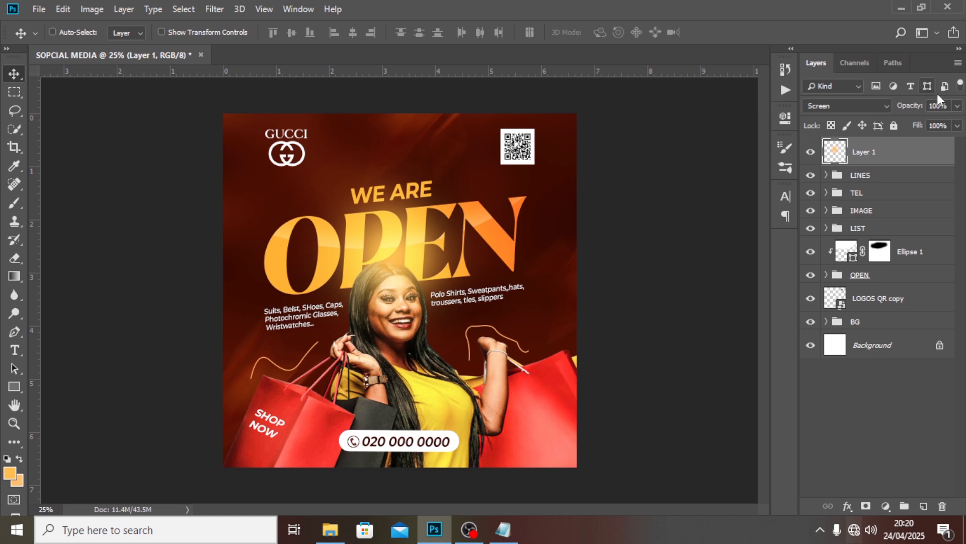
{"action": "left_click", "coordinate": [958, 106]}
{"action": "left_click_drag", "start_coordinate": [959, 121], "coordinate": [929, 132]}
{"action": "left_click", "coordinate": [881, 117]}
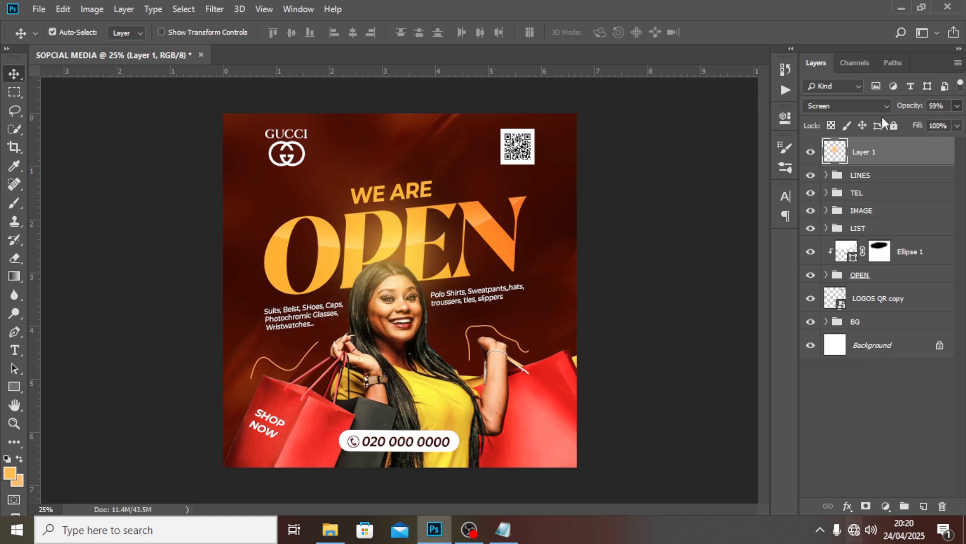
Shrink the glow to about 79% and set its opacity to 68%
{"action": "key", "text": "ctrl+t"}
{"action": "left_click_drag", "start_coordinate": [503, 145], "coordinate": [482, 165]}
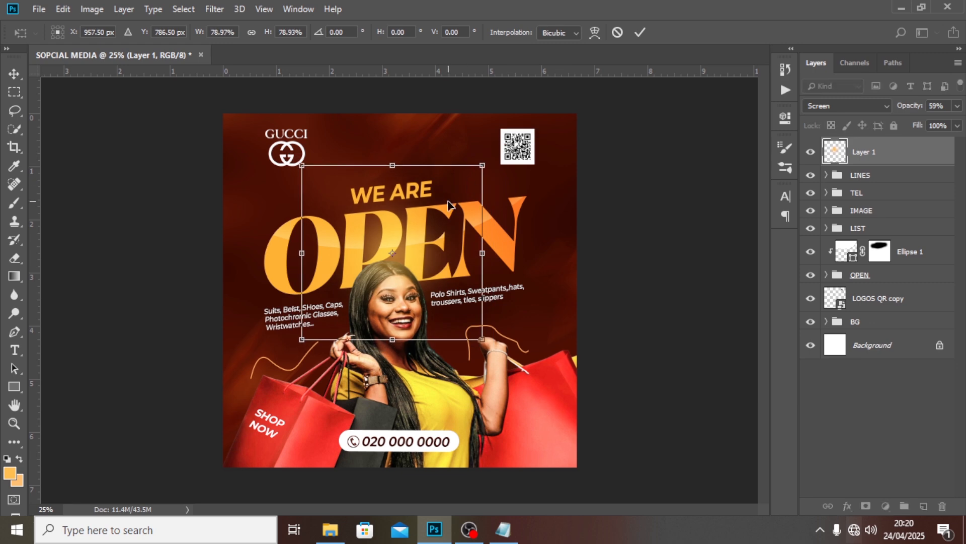
{"action": "key", "text": "Return"}
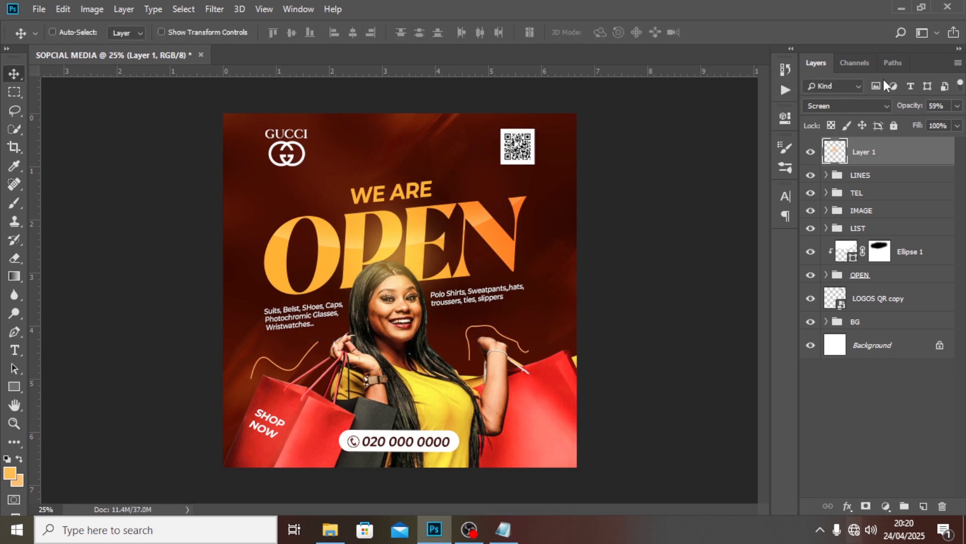
{"action": "left_click", "coordinate": [957, 106]}
{"action": "left_click_drag", "start_coordinate": [934, 123], "coordinate": [935, 124]}
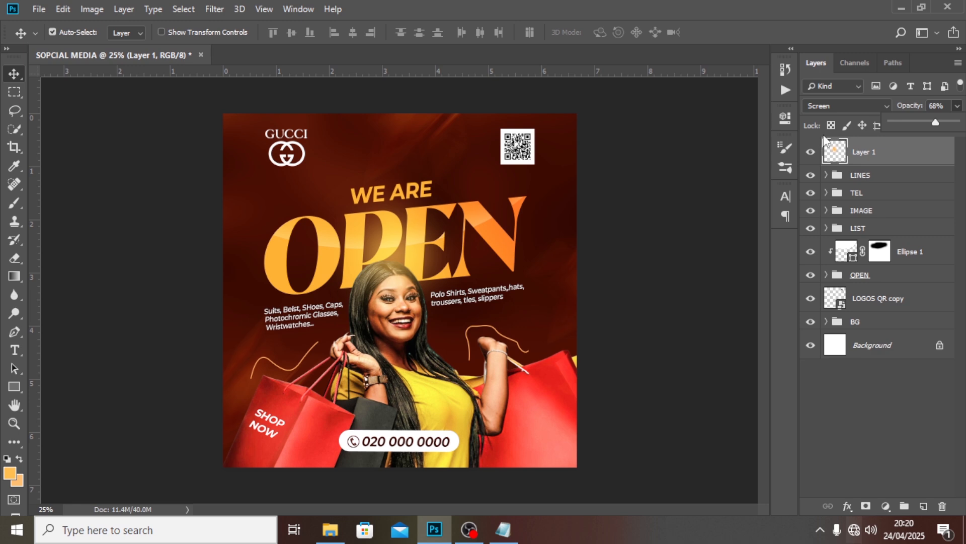
Duplicate the glow into the top-right corner and group both glow layers
{"action": "key", "text": "ctrl+j"}
{"action": "left_click_drag", "start_coordinate": [314, 224], "coordinate": [497, 105]}
{"action": "left_click", "coordinate": [956, 106]}
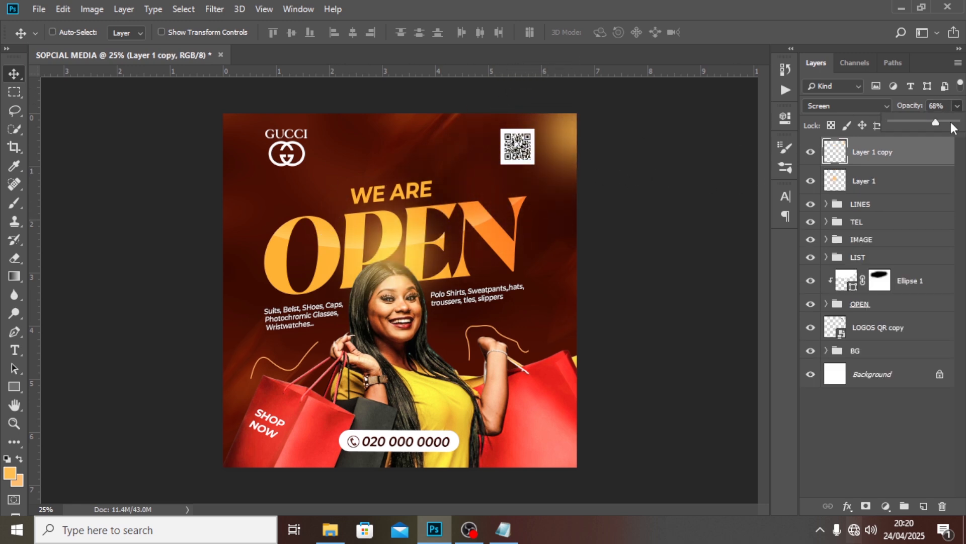
{"action": "left_click_drag", "start_coordinate": [514, 141], "coordinate": [526, 124]}
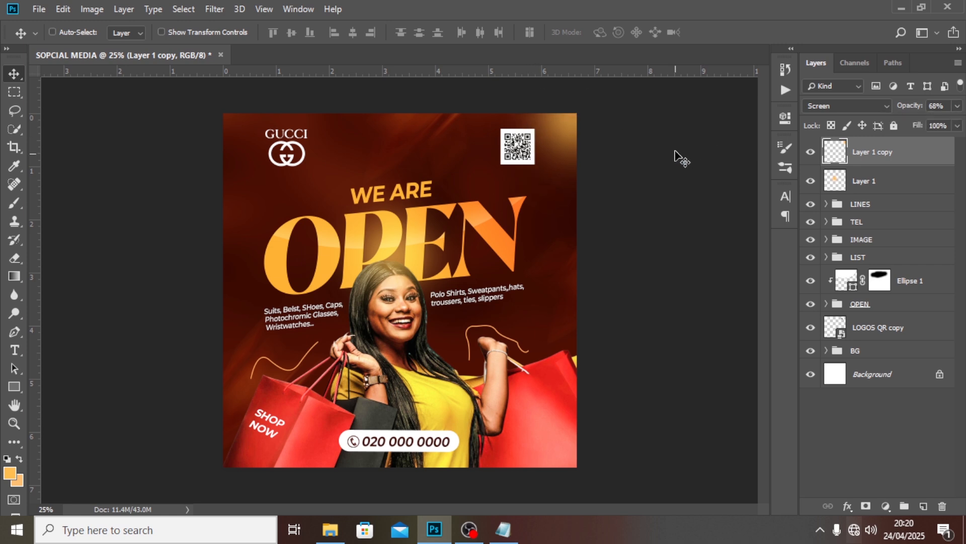
{"action": "left_click", "coordinate": [878, 190], "text": "shift"}
{"action": "key", "text": "ctrl+g"}
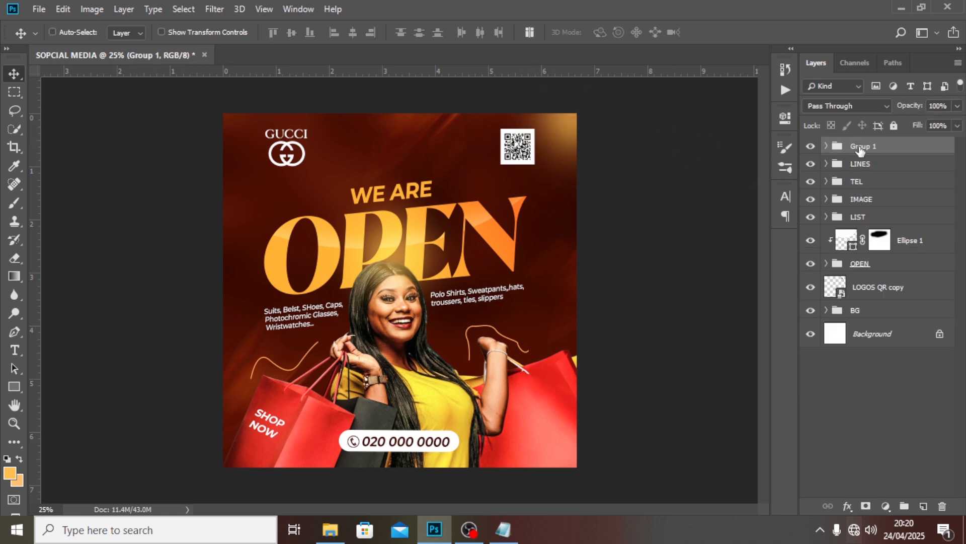
{"action": "double_click", "coordinate": [862, 146]}
Name the glow group GLOW and add a Gradient Map adjustment layer
{"action": "type", "text": "GLOW"}
{"action": "key", "text": "Return"}
{"action": "left_click", "coordinate": [884, 504]}
{"action": "left_click", "coordinate": [889, 481]}
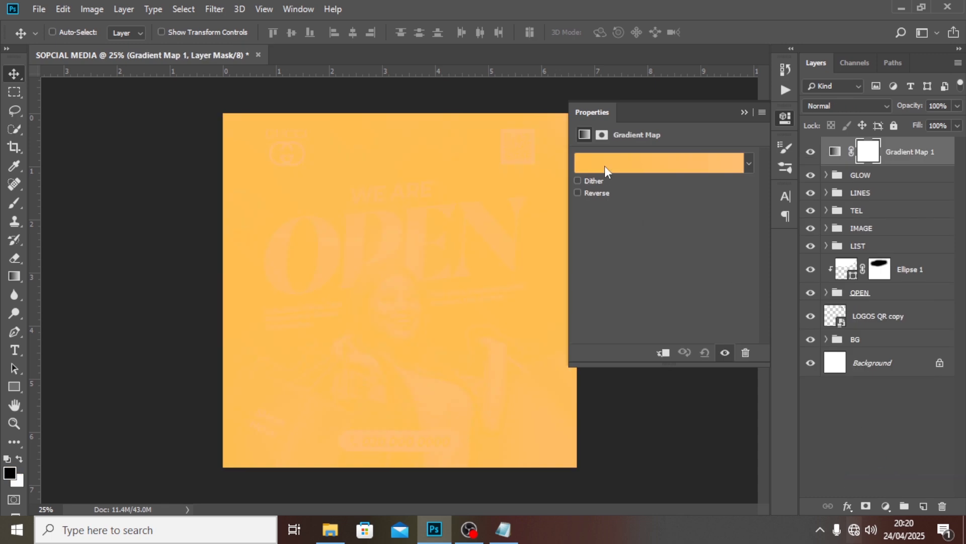
{"action": "left_click", "coordinate": [605, 165]}
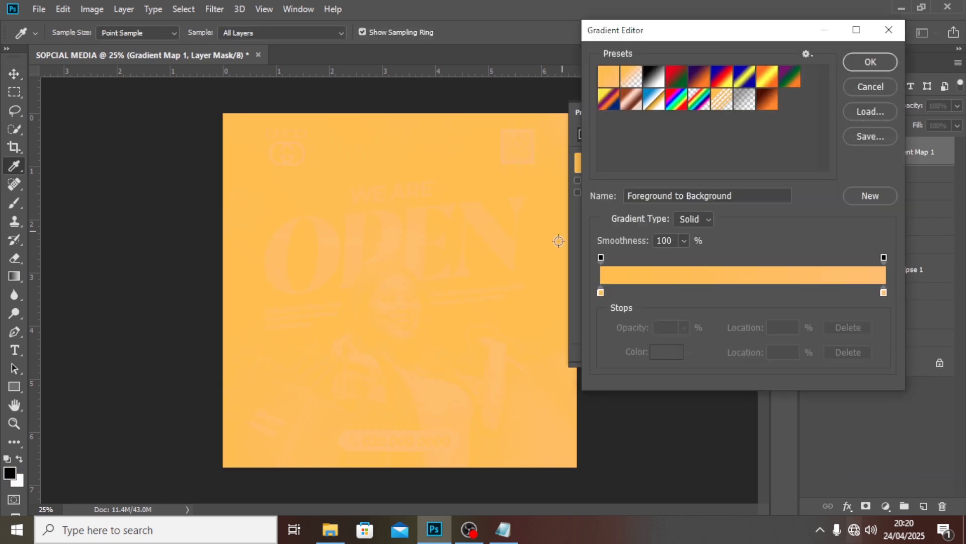
Set the gradient stops to dark plum #530031 and pale peach #FFD6A1
{"action": "double_click", "coordinate": [600, 292]}
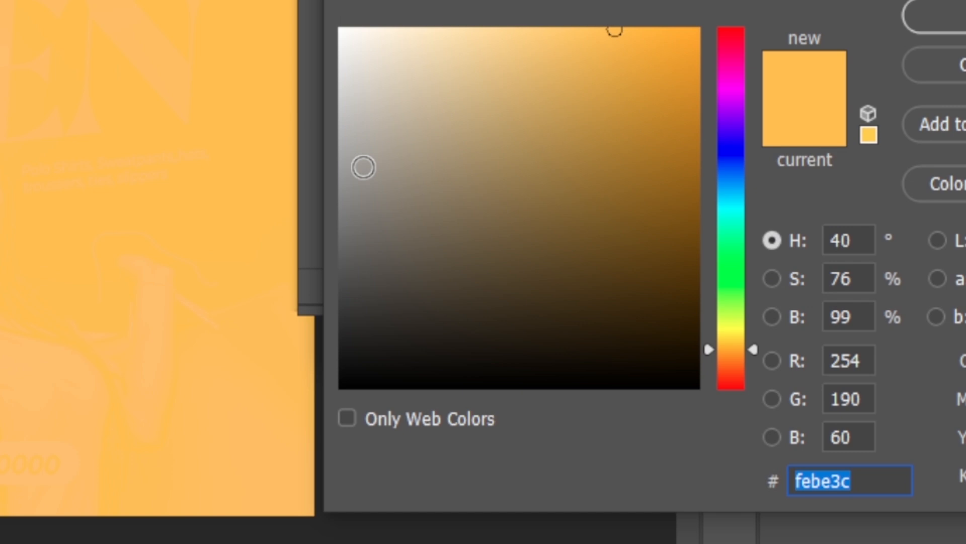
{"action": "type", "text": "53"}
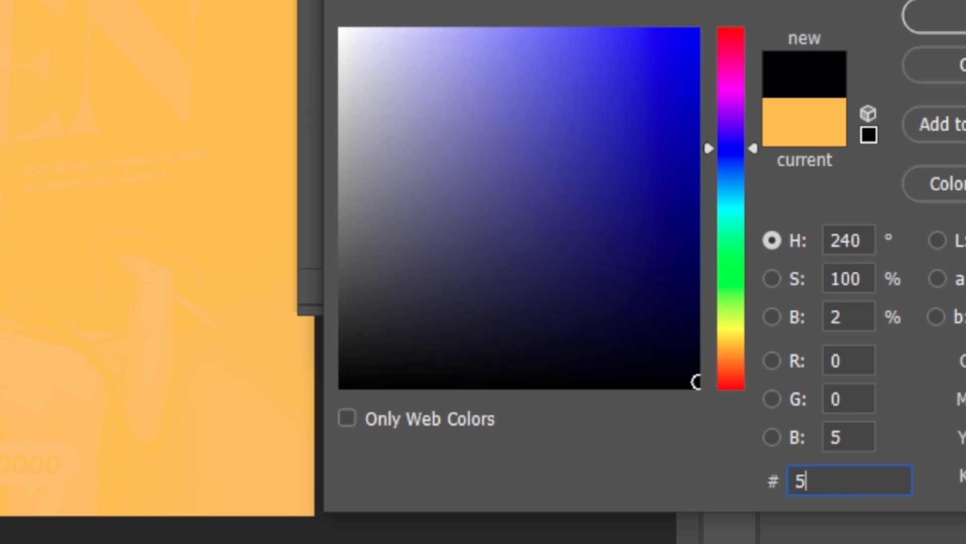
{"action": "type", "text": "0031"}
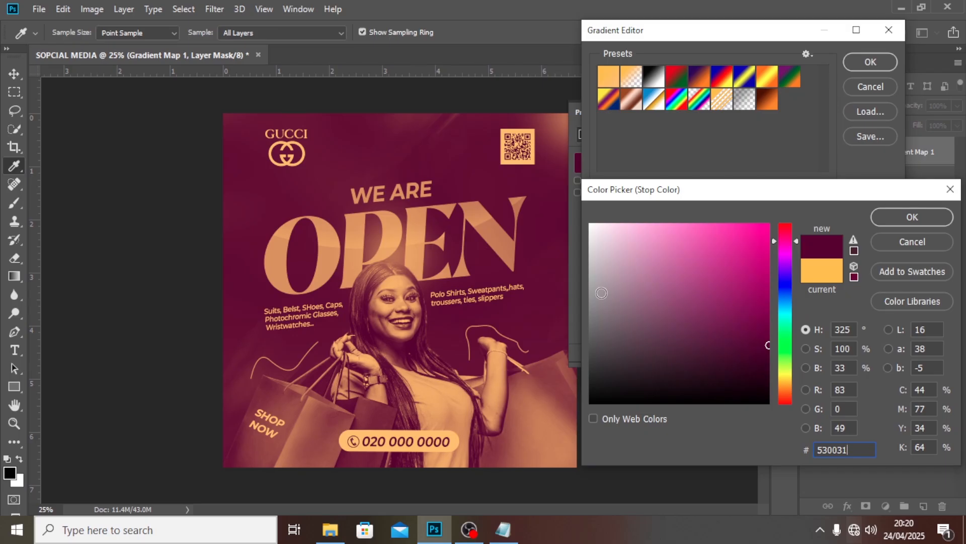
{"action": "left_click", "coordinate": [900, 217]}
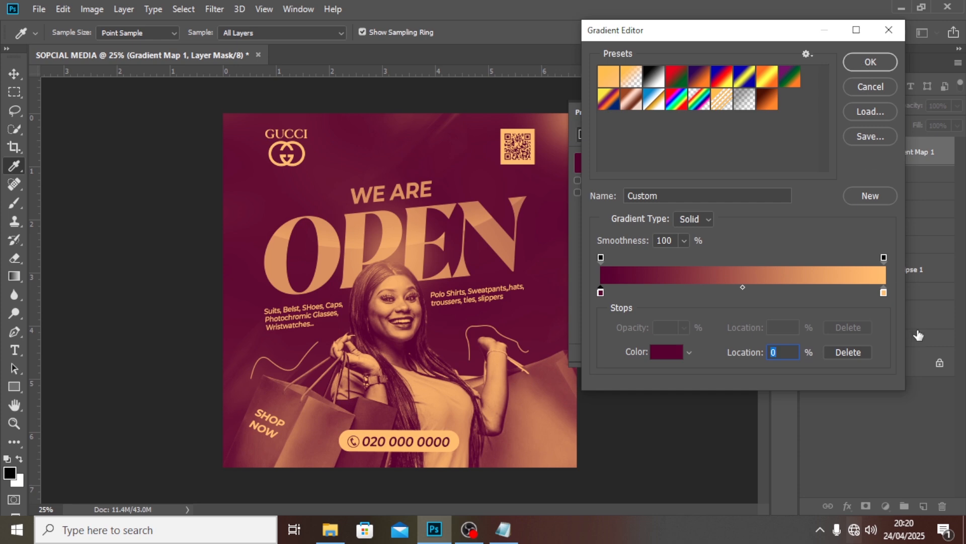
{"action": "left_click", "coordinate": [885, 295]}
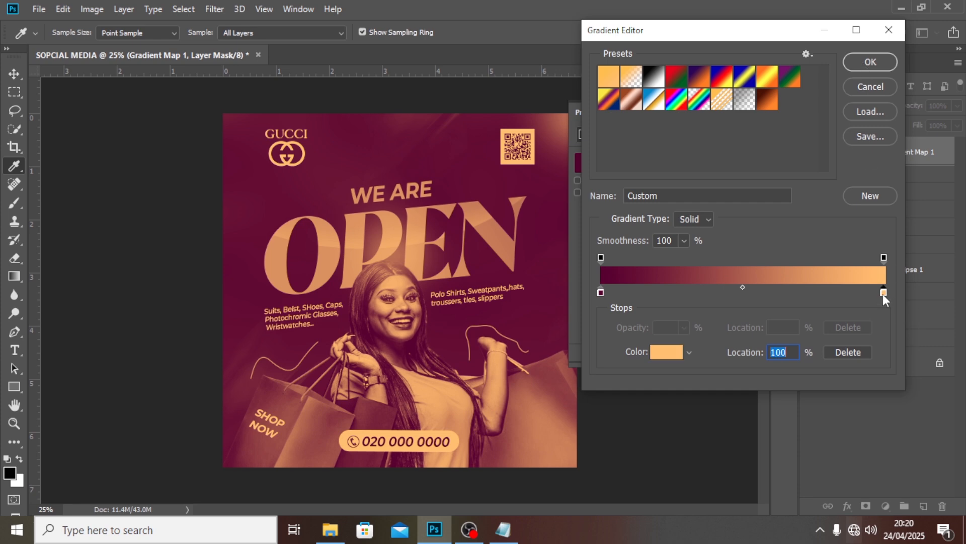
{"action": "double_click", "coordinate": [883, 294]}
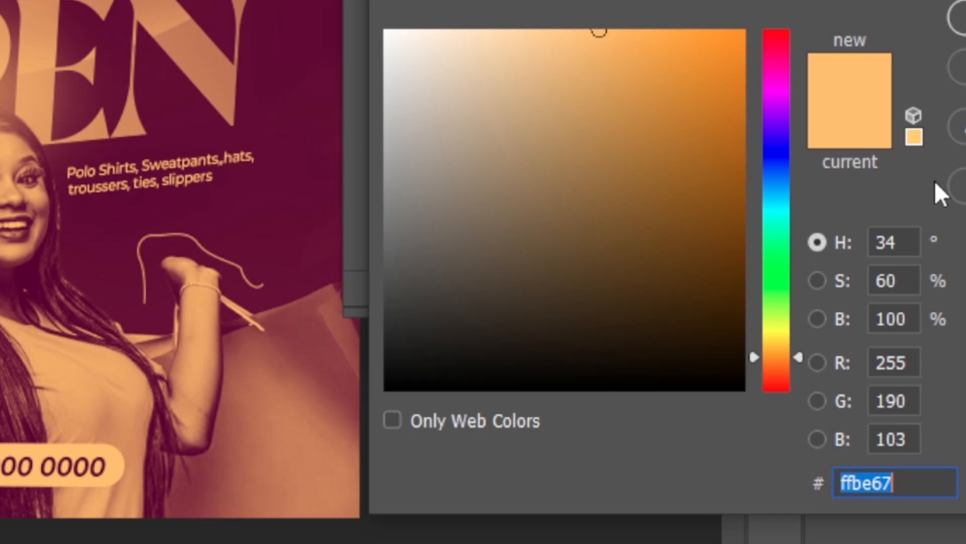
{"action": "type", "text": "FF"}
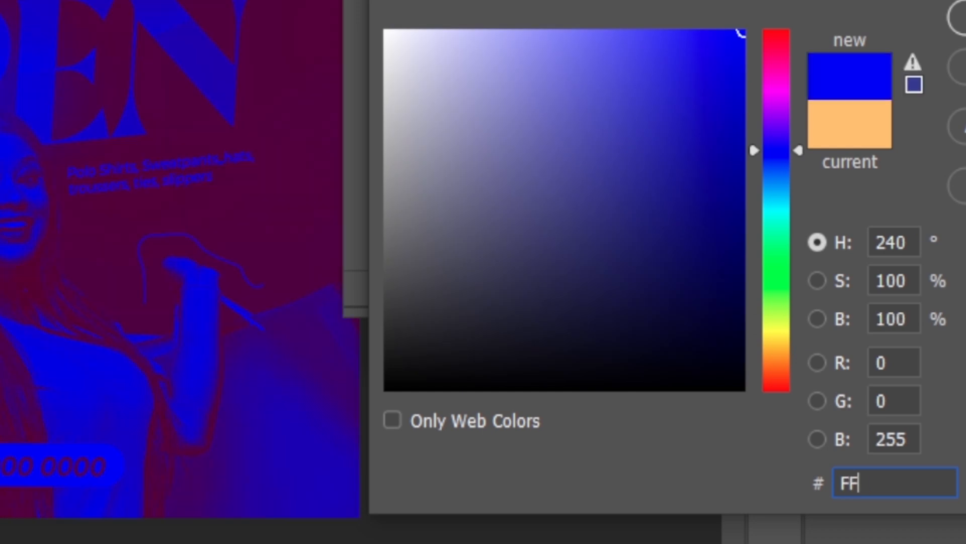
{"action": "type", "text": "D6"}
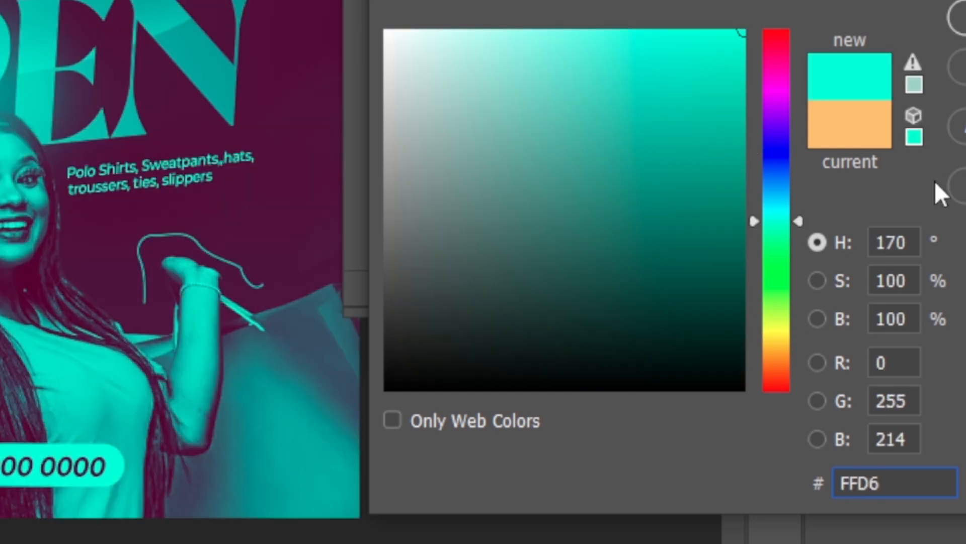
{"action": "type", "text": "A1"}
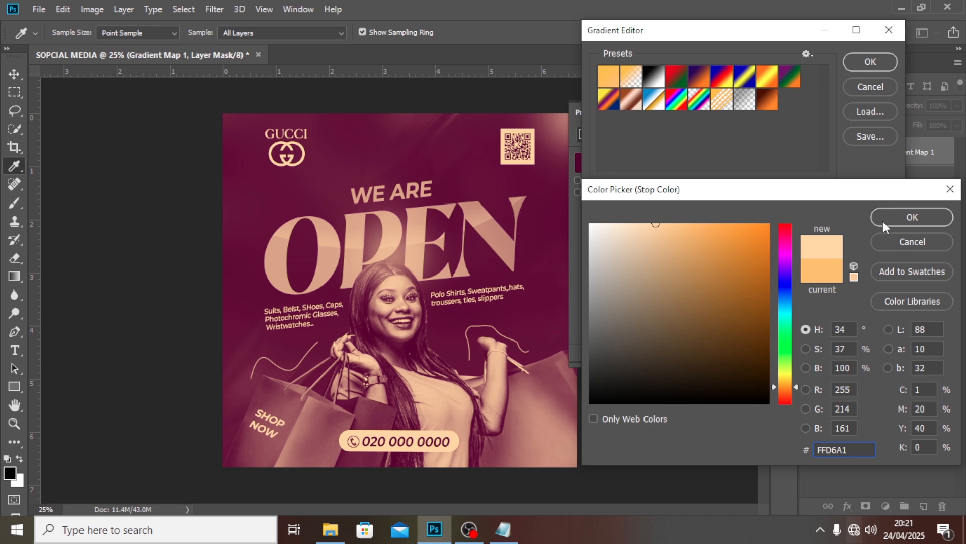
{"action": "left_click", "coordinate": [884, 214]}
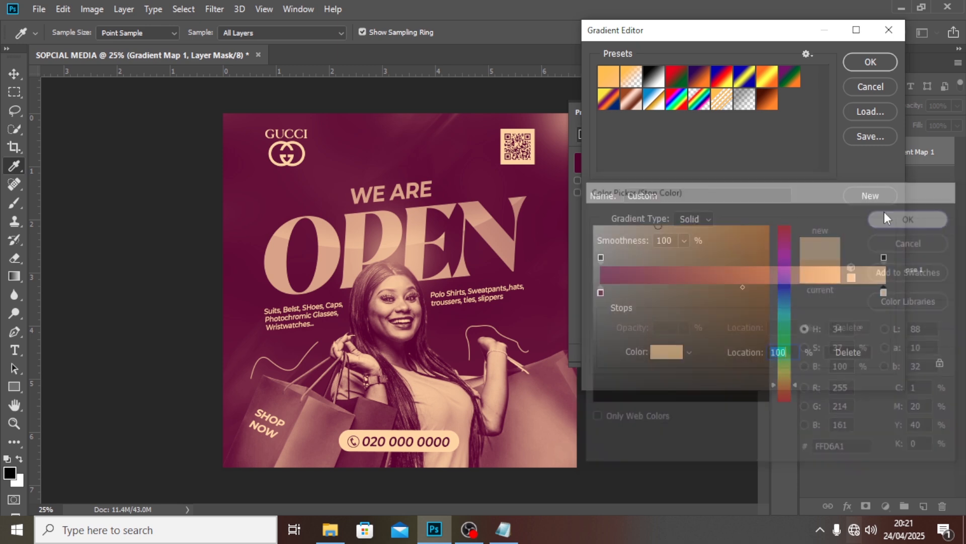
Confirm the gradient, set Gradient Map 1 to Soft Light at 51% opacity, and toggle it to compare
{"action": "left_click", "coordinate": [869, 60]}
{"action": "left_click", "coordinate": [835, 109]}
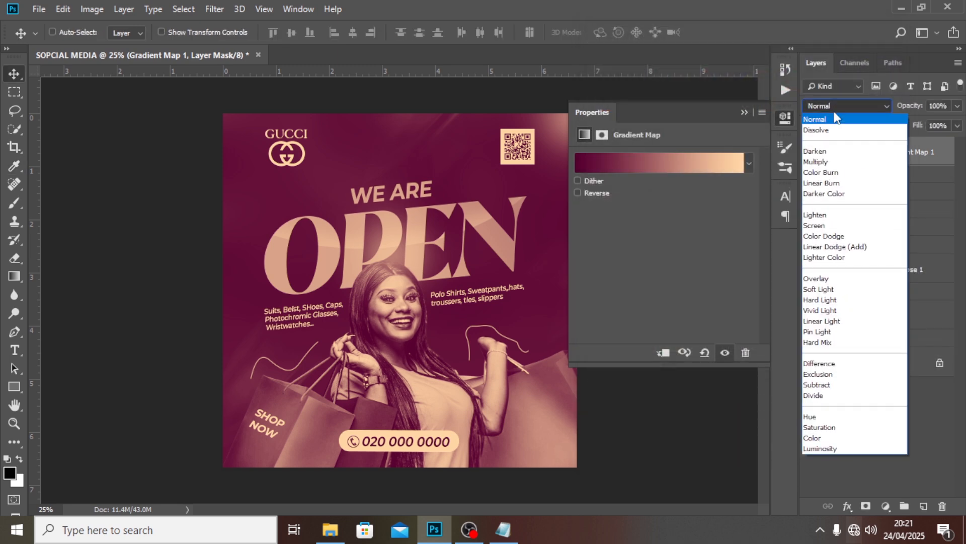
{"action": "left_click", "coordinate": [809, 290]}
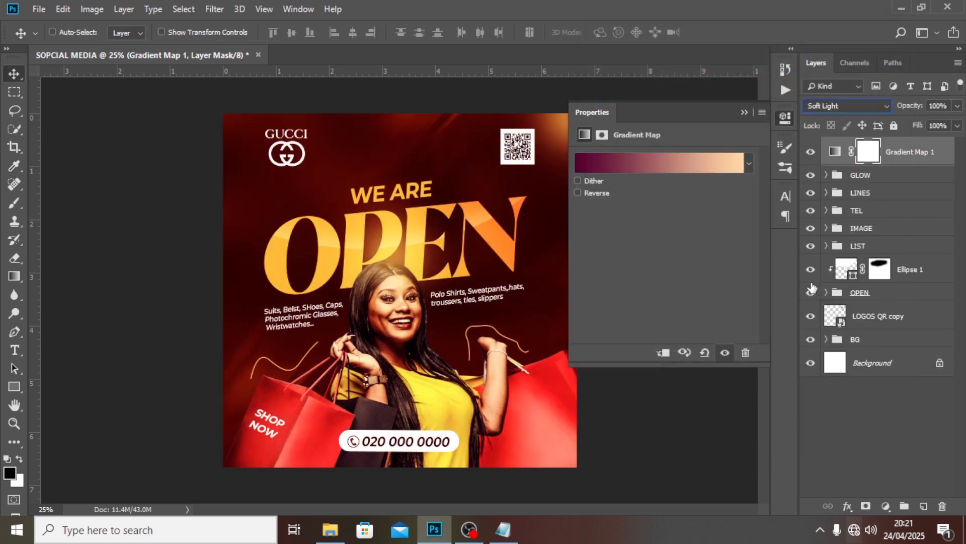
{"action": "left_click", "coordinate": [939, 106]}
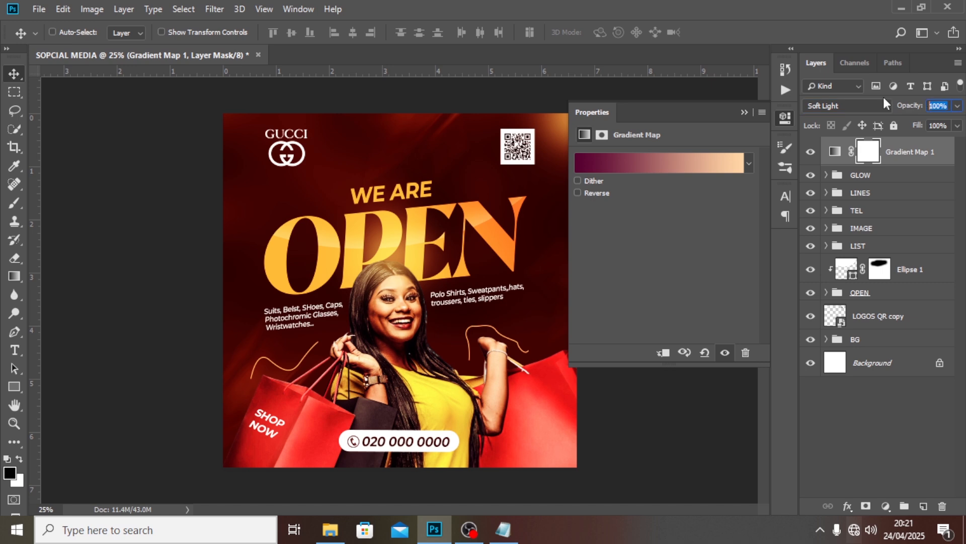
{"action": "type", "text": "51"}
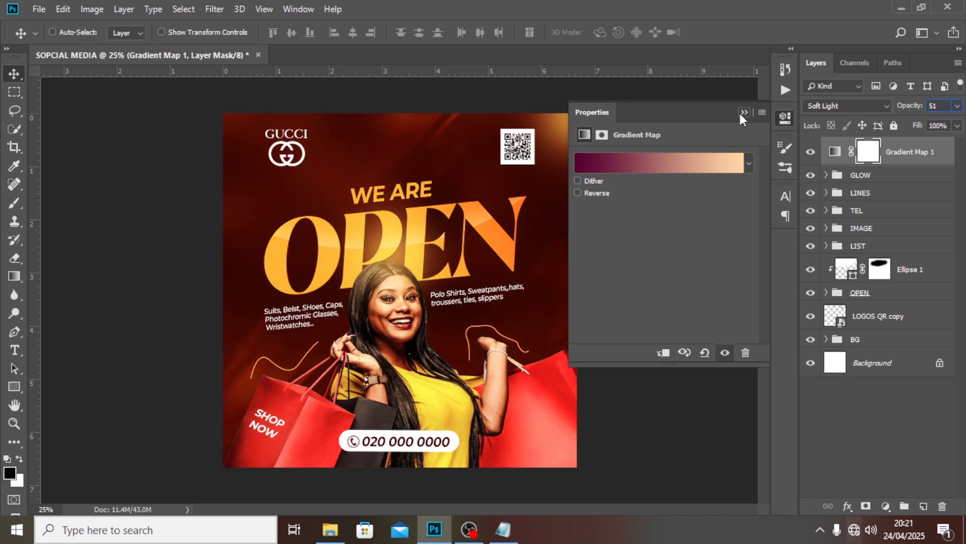
{"action": "left_click", "coordinate": [743, 112]}
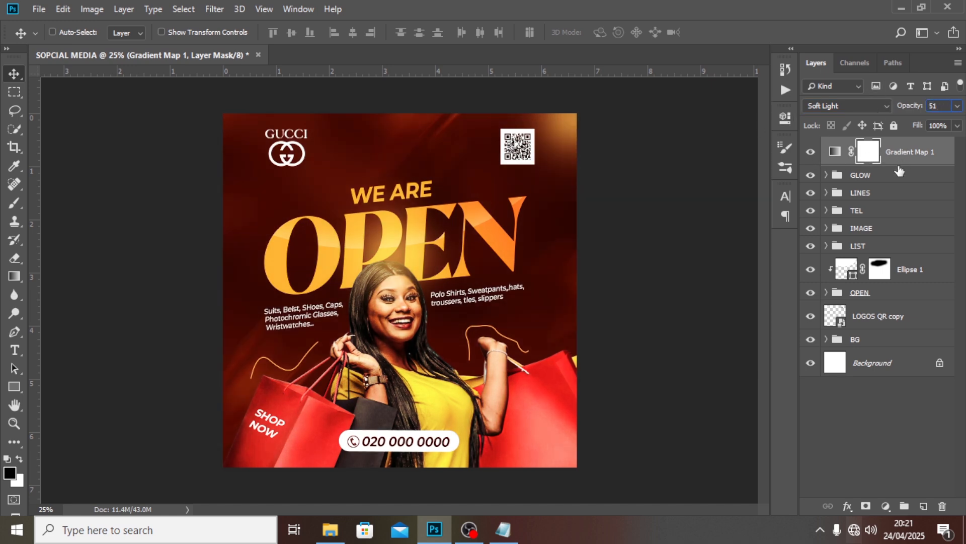
{"action": "key", "text": "Return"}
{"action": "left_click", "coordinate": [810, 152]}
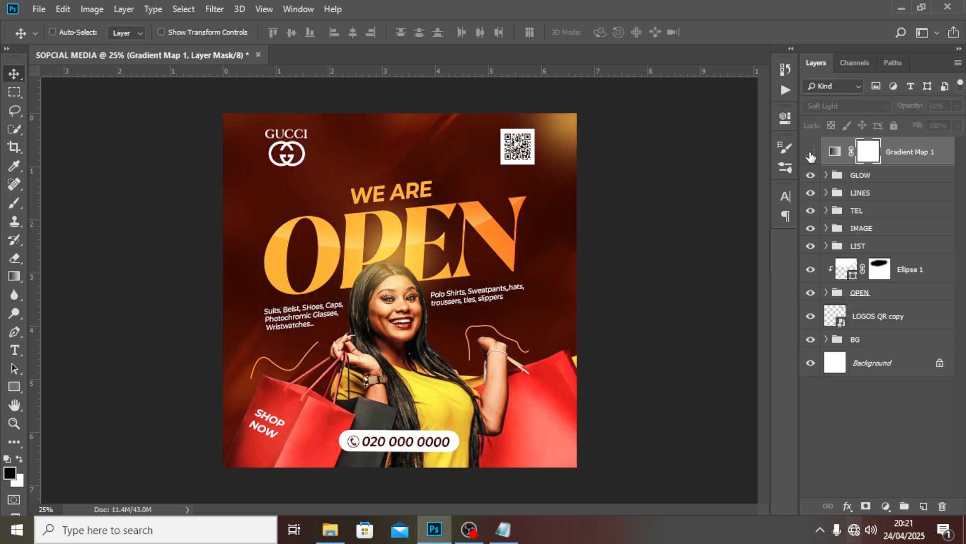
{"action": "left_click", "coordinate": [810, 152]}
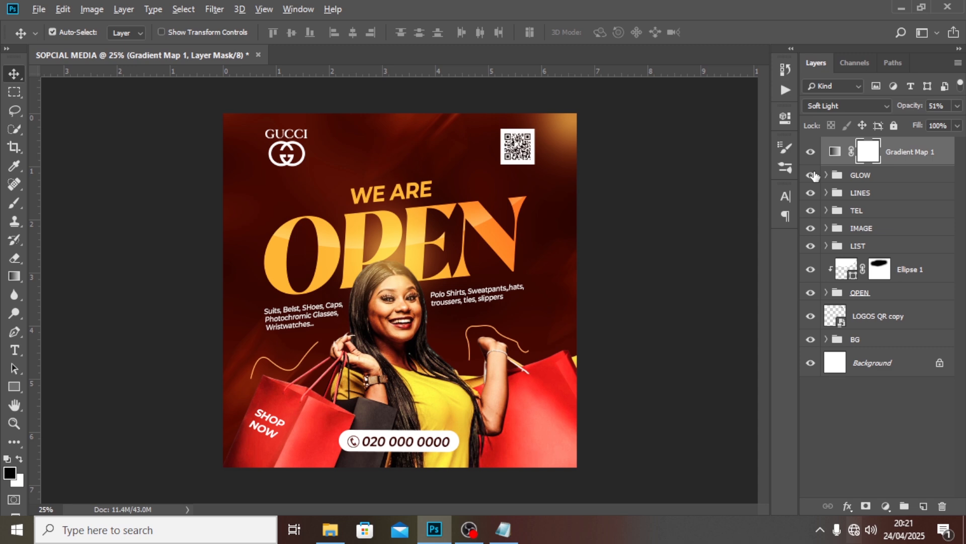
Stamp visible layers into Layer 2, convert it to a smart object, and open Camera Raw Filter
{"action": "key", "text": "ctrl+shift+alt+e"}
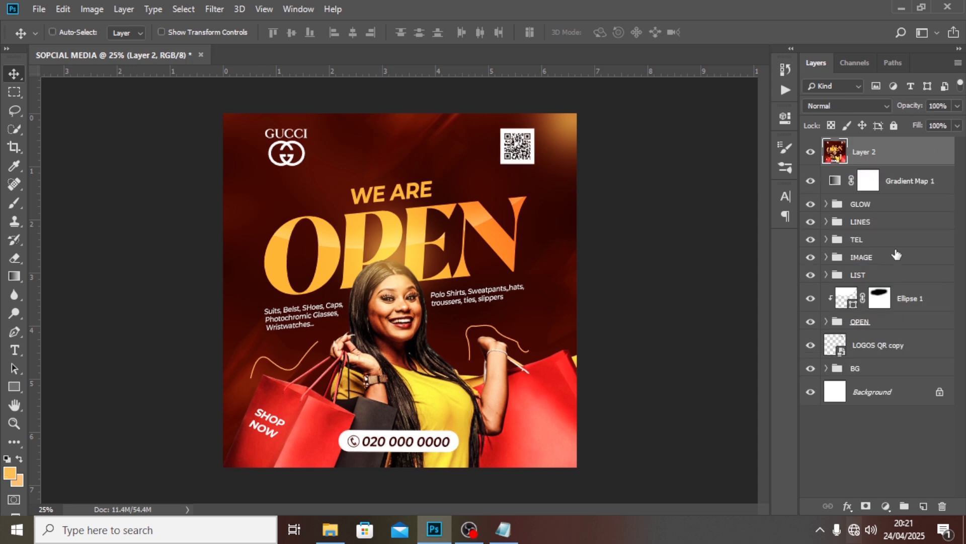
{"action": "right_click", "coordinate": [854, 156]}
{"action": "left_click", "coordinate": [727, 175]}
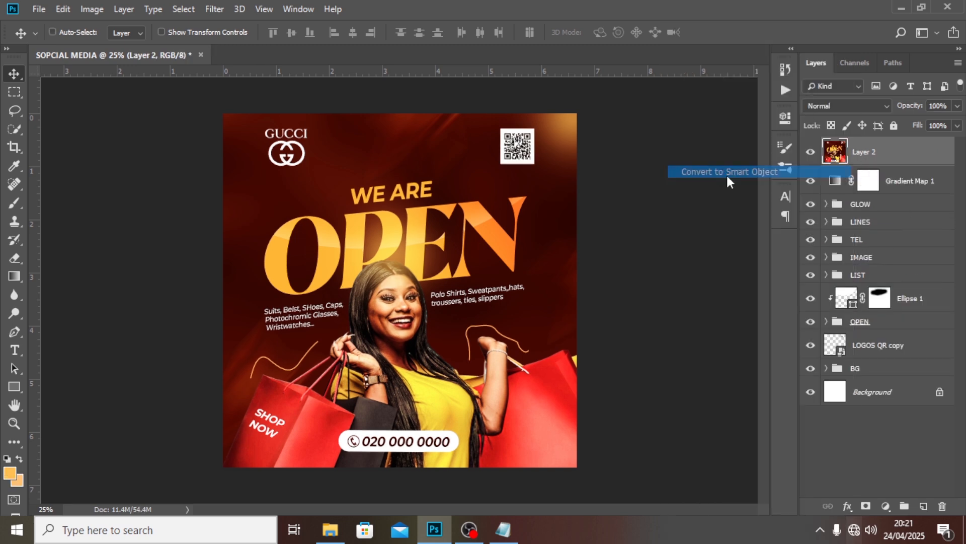
{"action": "left_click", "coordinate": [215, 10]}
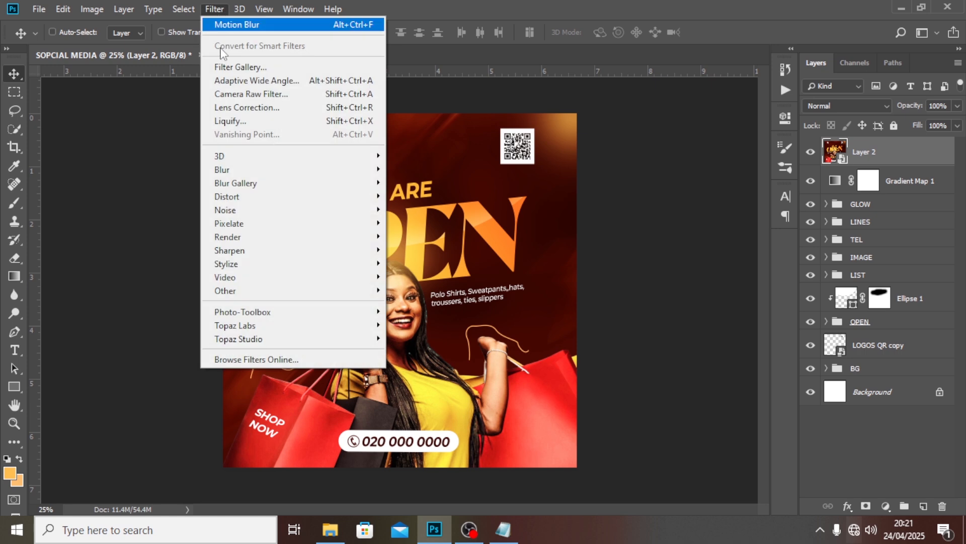
{"action": "left_click", "coordinate": [232, 99]}
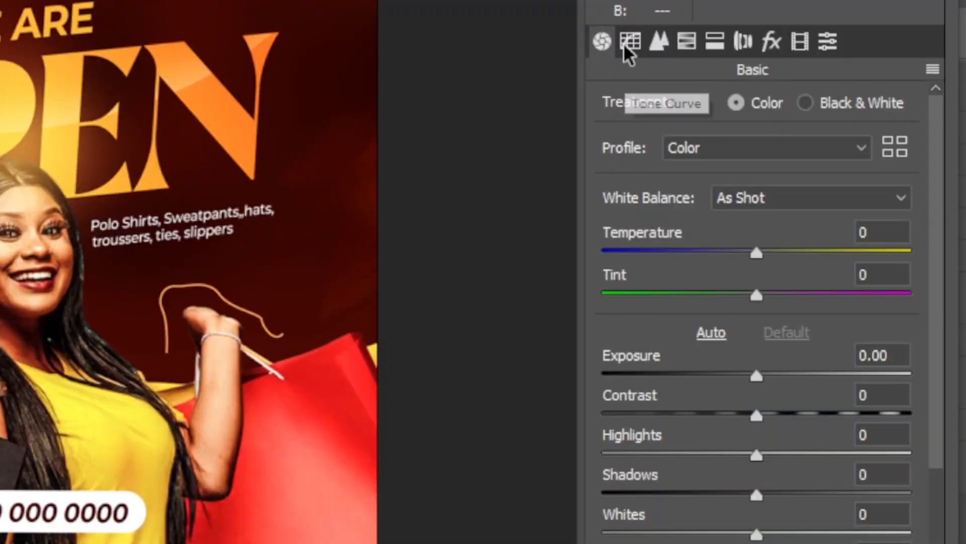
Set the Camera Raw sharpening amount to 23
{"action": "left_click", "coordinate": [655, 44]}
{"action": "left_click", "coordinate": [884, 125]}
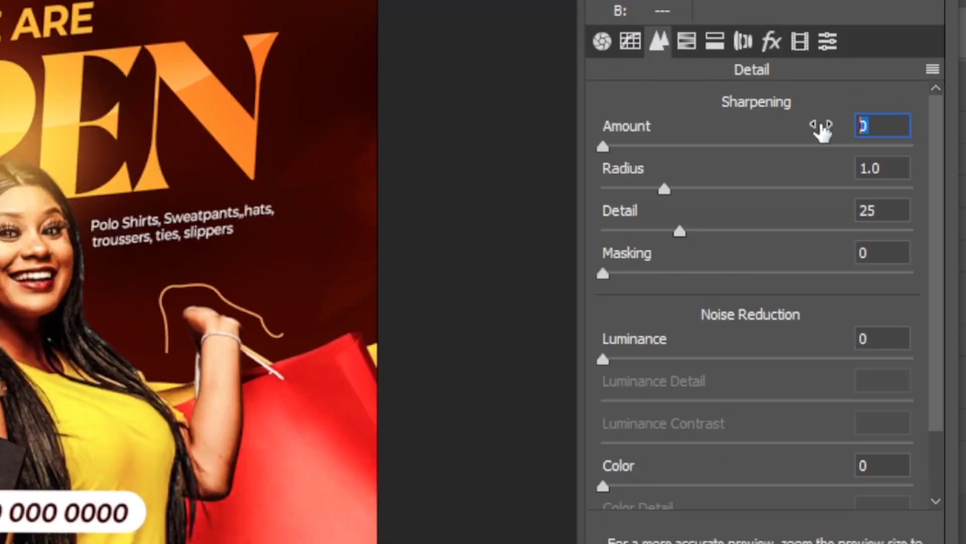
{"action": "type", "text": "23"}
In HSL Saturation, set Reds to +23 and Oranges, Yellows and Greens to +54
{"action": "left_click", "coordinate": [688, 43]}
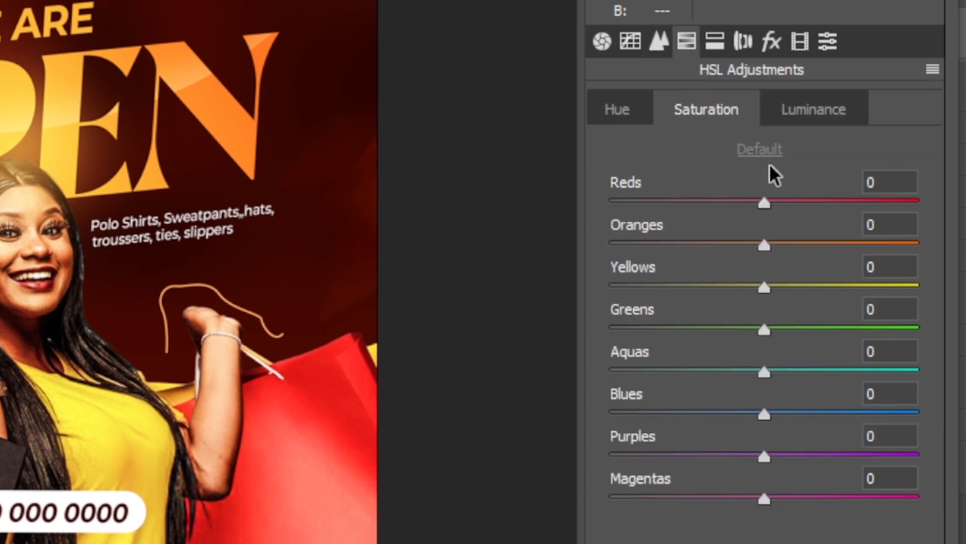
{"action": "left_click", "coordinate": [864, 177]}
{"action": "type", "text": "23"}
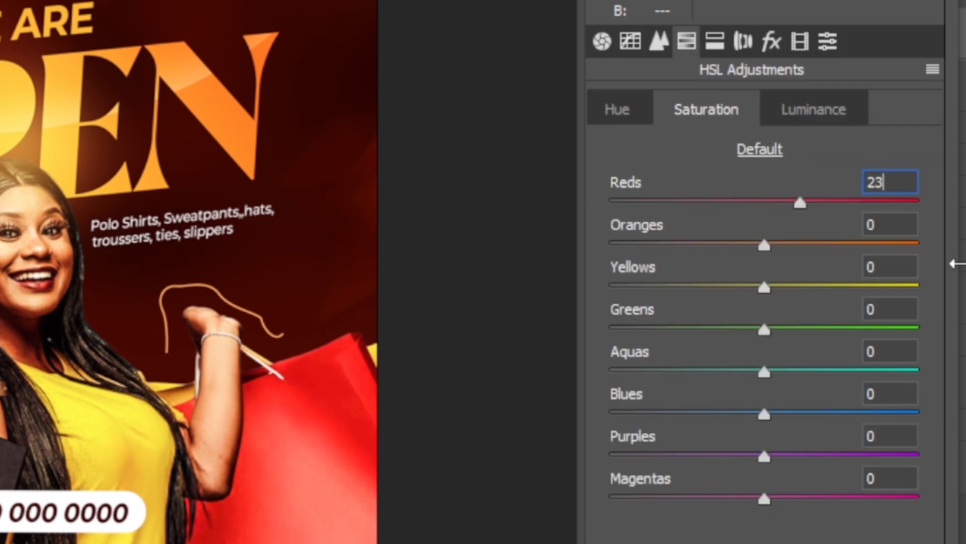
{"action": "key", "text": "Tab"}
{"action": "type", "text": "54"}
{"action": "key", "text": "Tab"}
{"action": "type", "text": "54"}
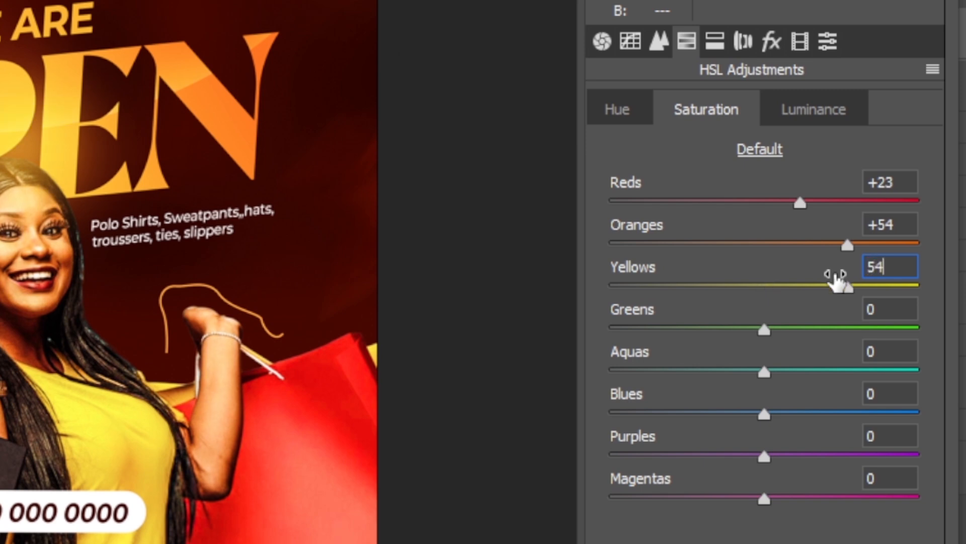
{"action": "key", "text": "Tab"}
{"action": "type", "text": "53"}
{"action": "key", "text": "Tab"}
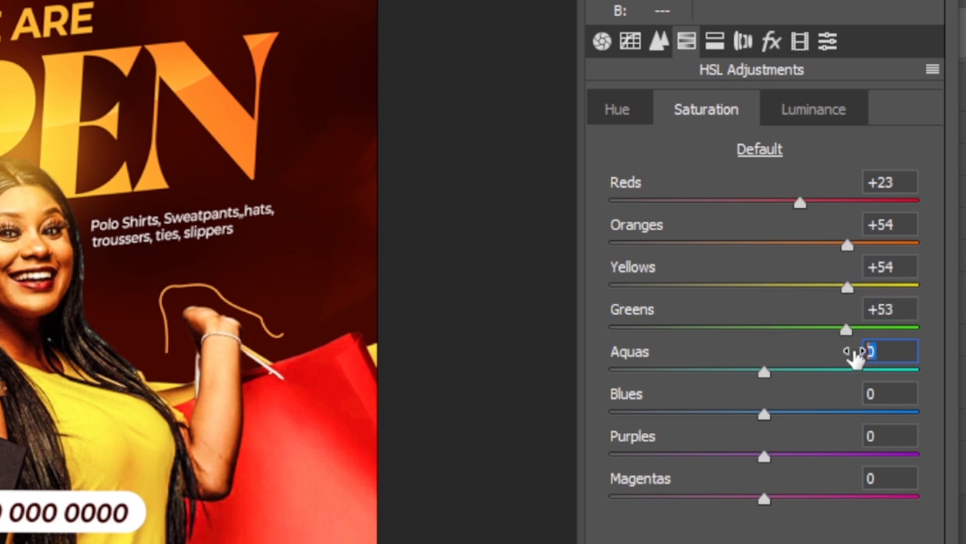
{"action": "left_click", "coordinate": [875, 309]}
{"action": "type", "text": "54"}
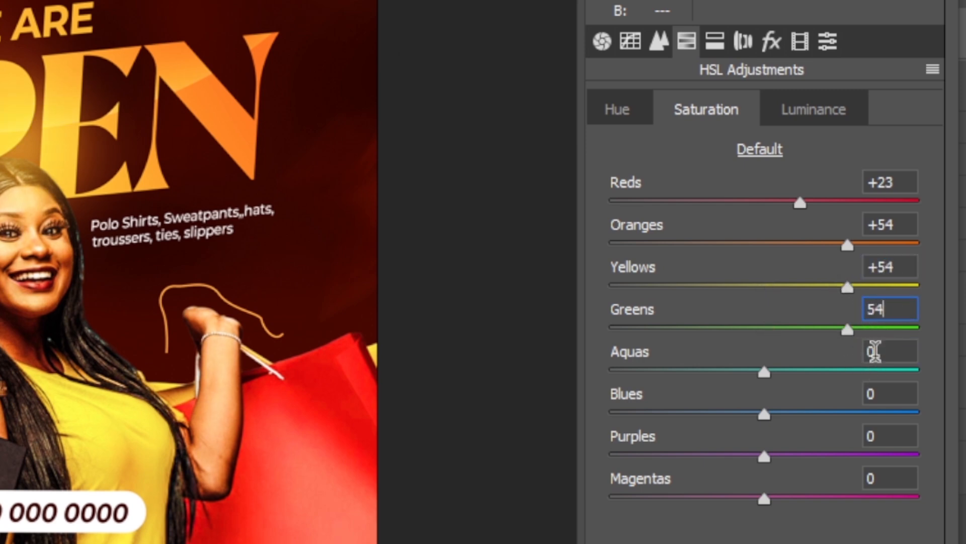
{"action": "key", "text": "Tab"}
Set the Aquas, Blues, Purples and Magentas saturation to +62, +60, +43 and +40
{"action": "type", "text": "62"}
{"action": "key", "text": "Tab"}
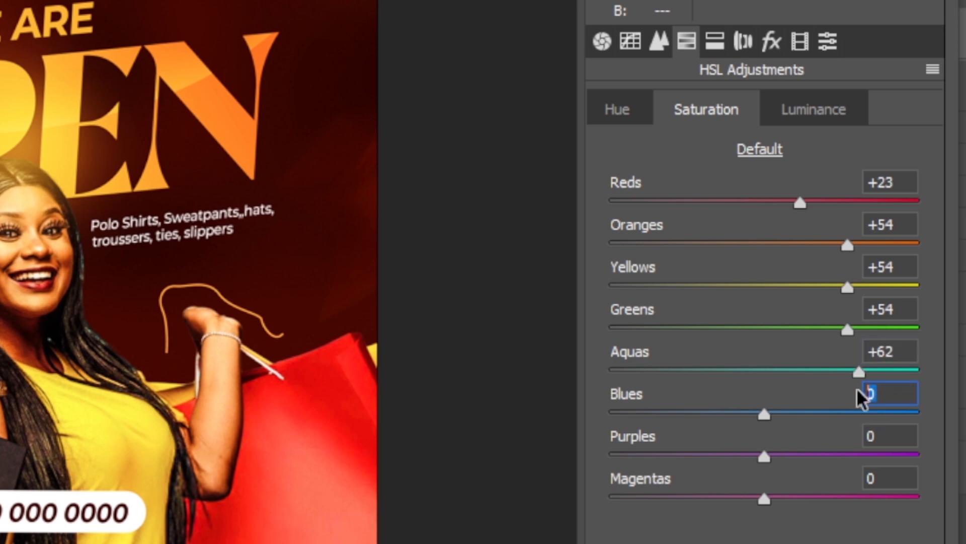
{"action": "type", "text": "60"}
{"action": "key", "text": "Tab"}
{"action": "type", "text": "43"}
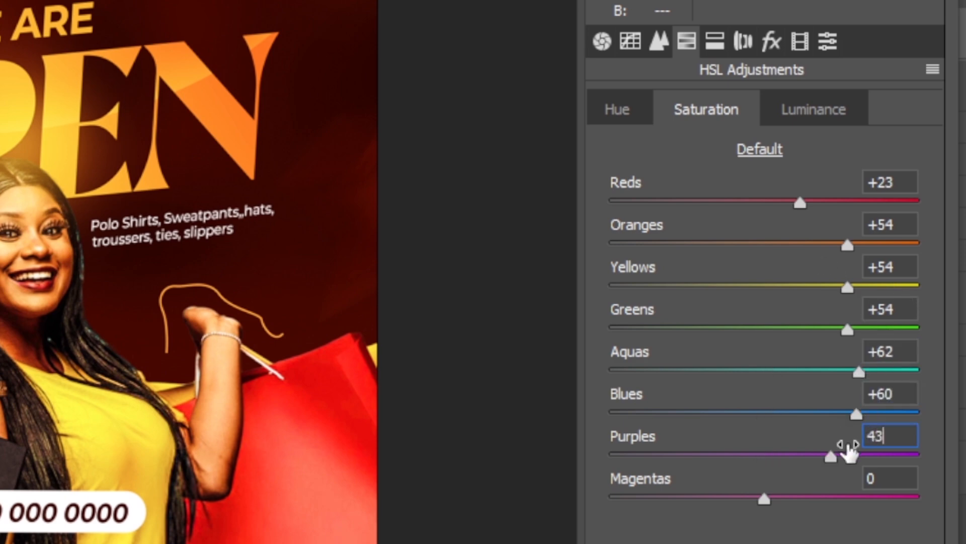
{"action": "key", "text": "Tab"}
{"action": "type", "text": "40"}
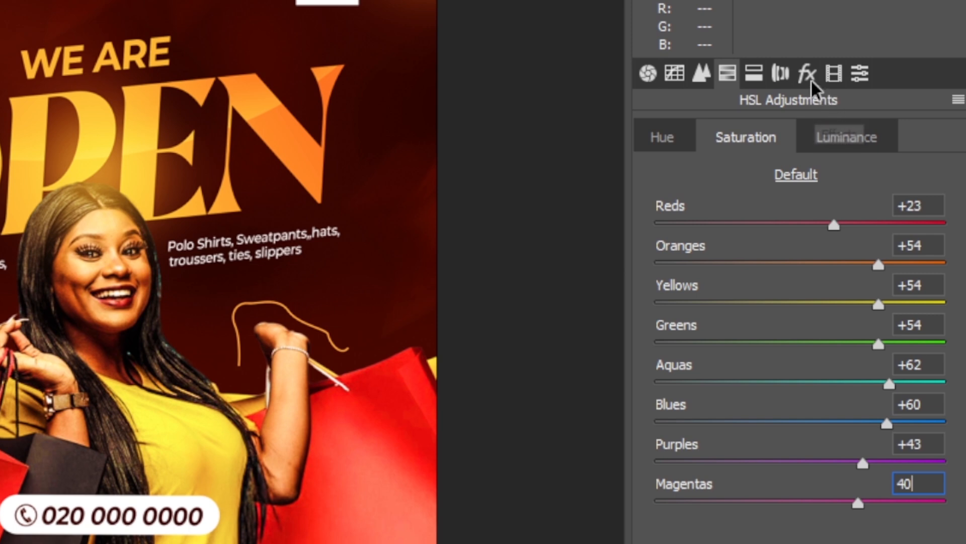
Add Camera Raw grain amount 15 and vignetting -8, then apply the filter to Layer 2
{"action": "left_click", "coordinate": [810, 76]}
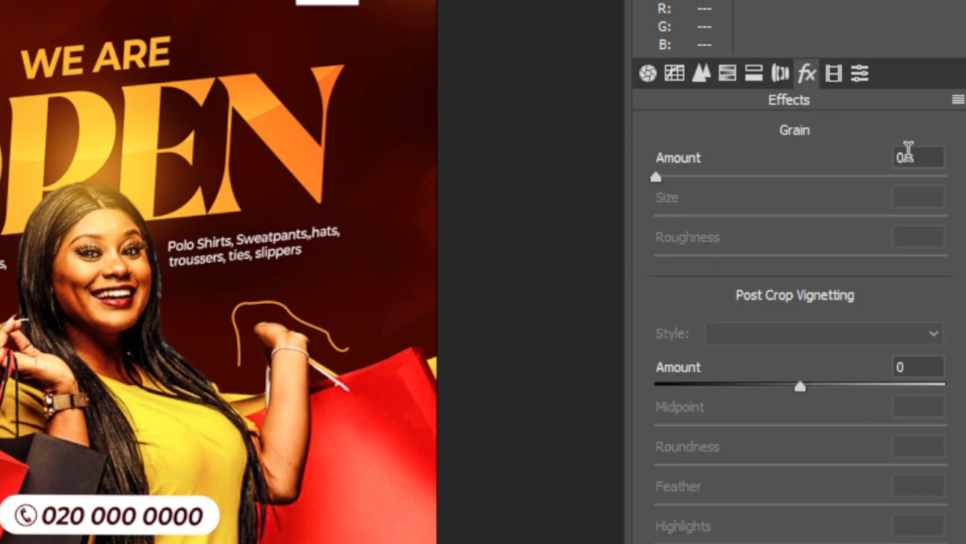
{"action": "left_click", "coordinate": [908, 154]}
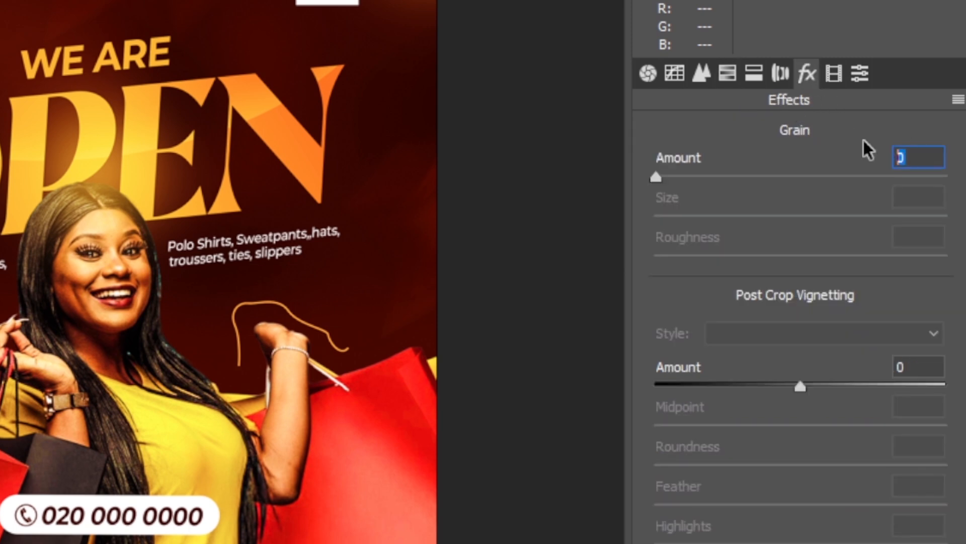
{"action": "type", "text": "15"}
{"action": "left_click", "coordinate": [919, 367]}
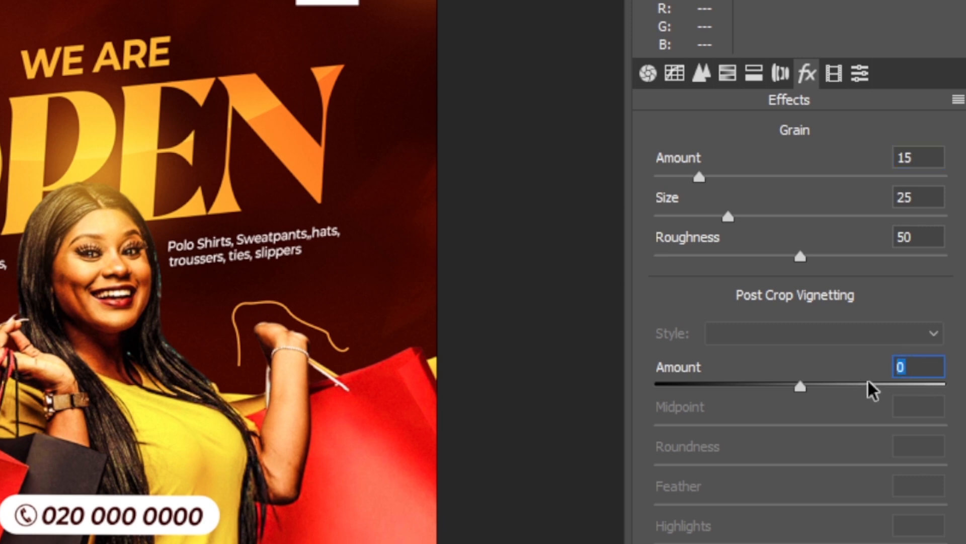
{"action": "type", "text": "-8"}
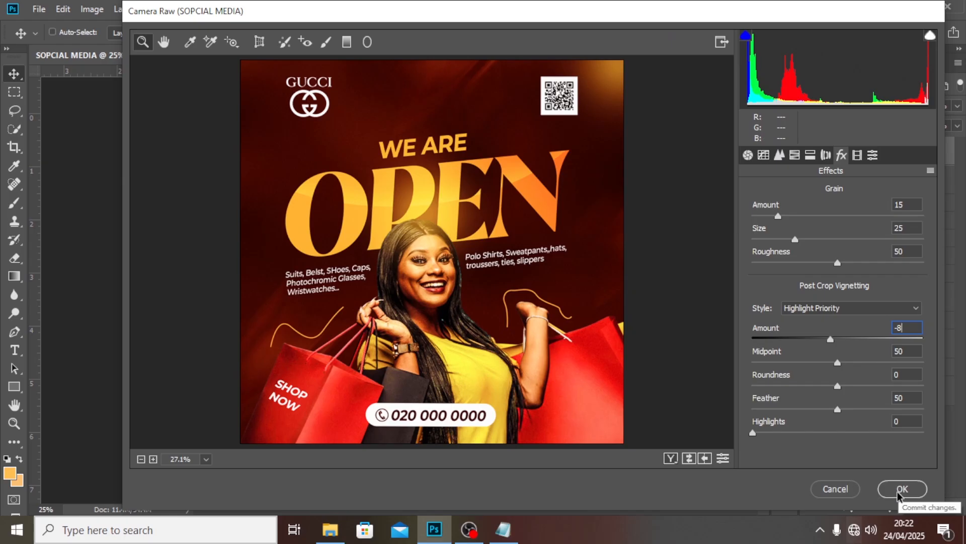
{"action": "left_click", "coordinate": [901, 488]}
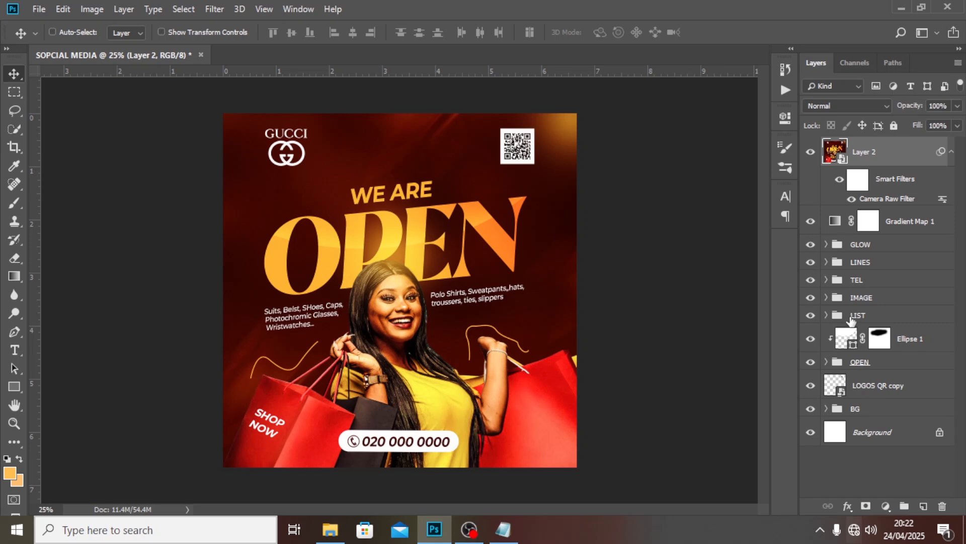
Toggle Layer 2's visibility to compare the graded result before and after
{"action": "left_click", "coordinate": [810, 152]}
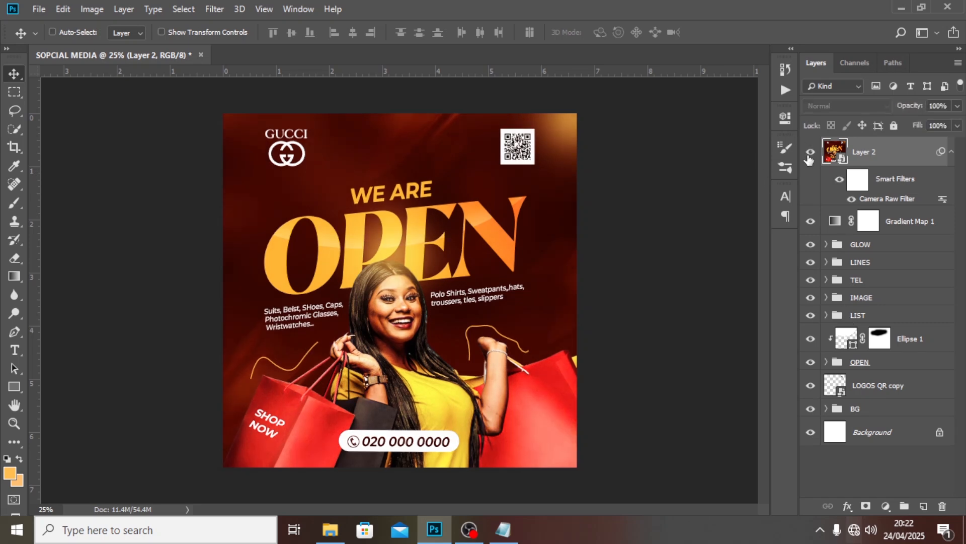
{"action": "left_click", "coordinate": [809, 155]}
{"action": "left_click", "coordinate": [809, 155]}
{"action": "left_click", "coordinate": [810, 155]}
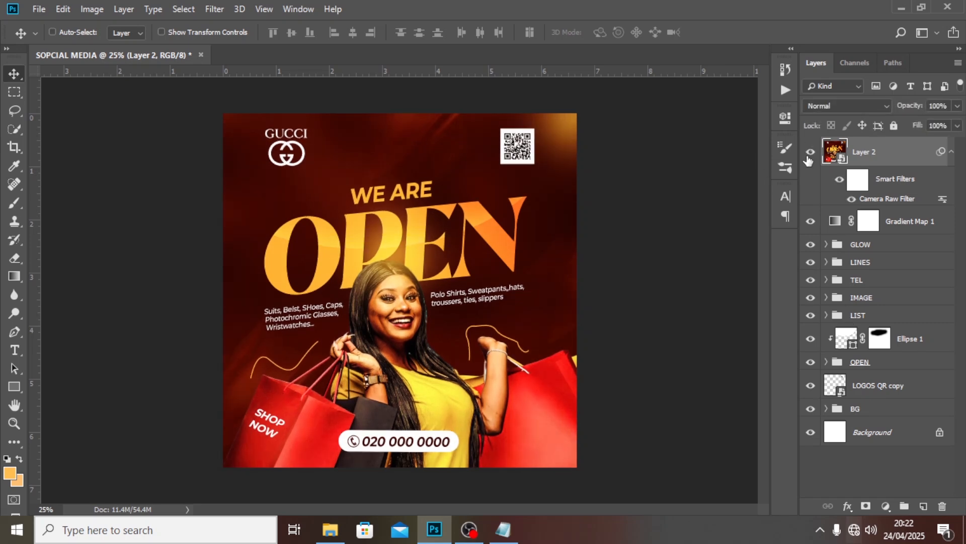